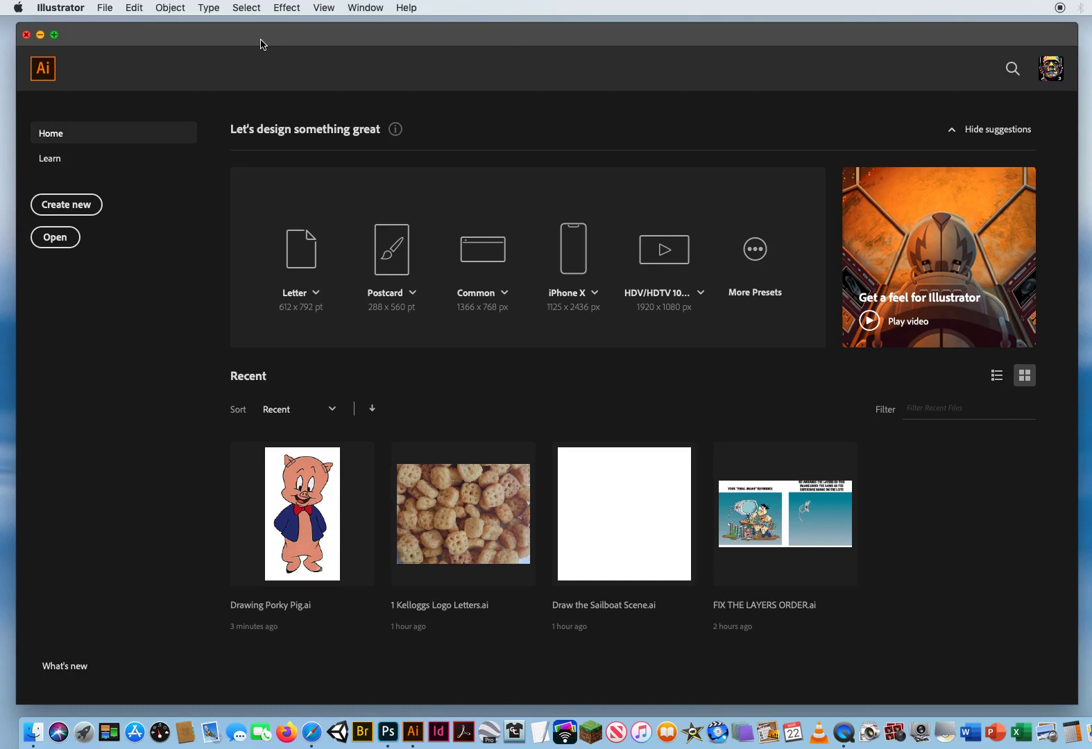
Open Porky Pig Layers.ai from the 6.2 Drawing Porky Pig folder inside B. CHAPTER 6 Ai Demos
left_click(105, 8)
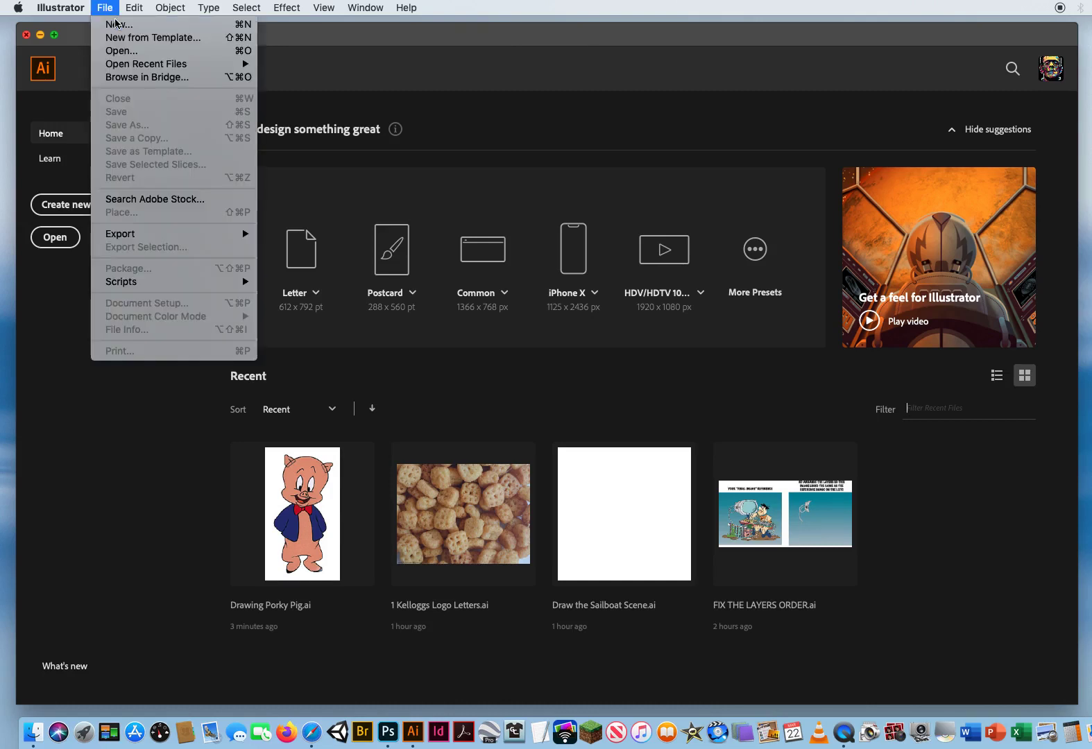
left_click(120, 53)
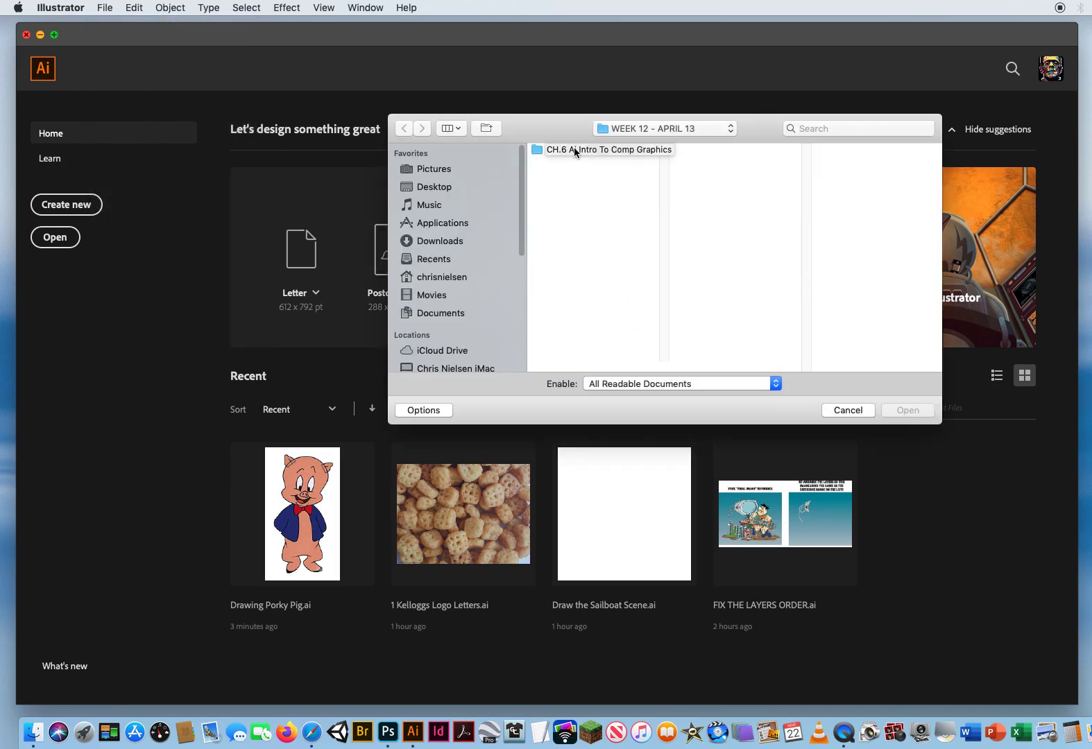
left_click(574, 151)
left_click(736, 152)
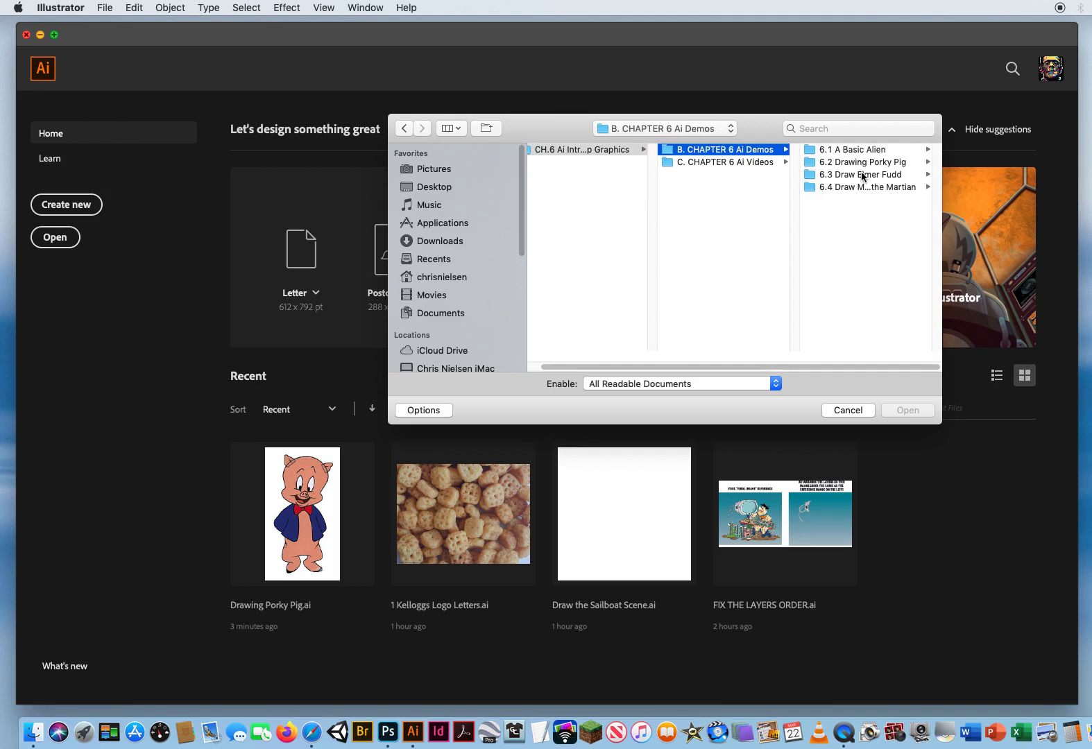
left_click(858, 164)
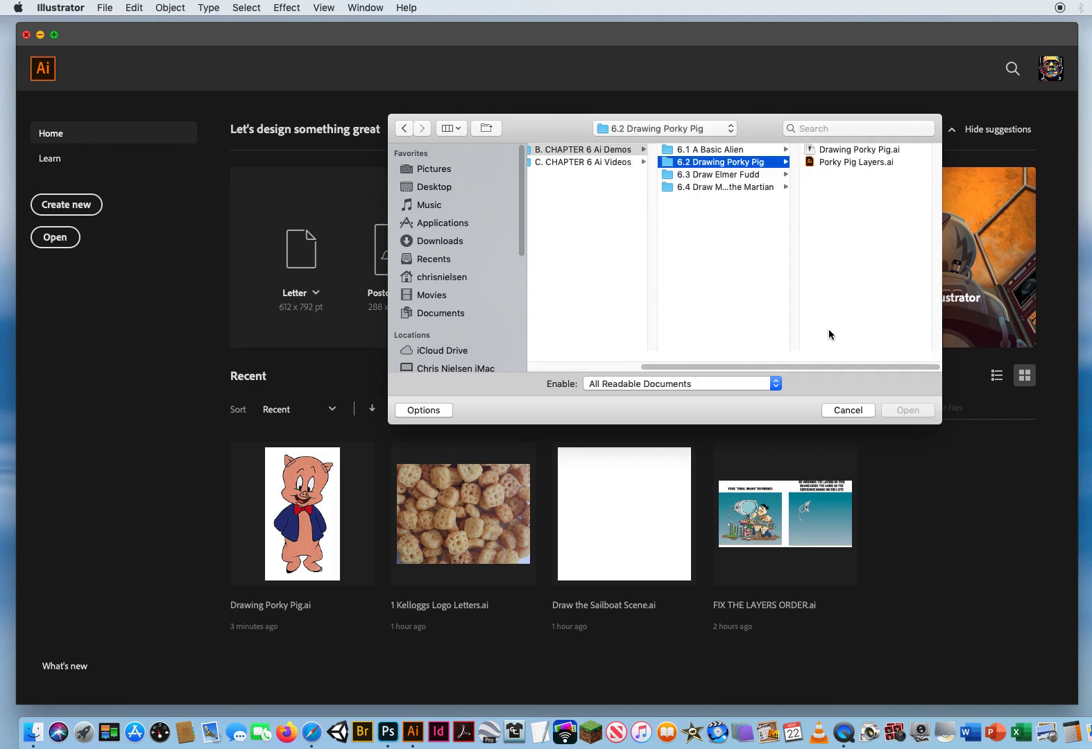
left_click(844, 164)
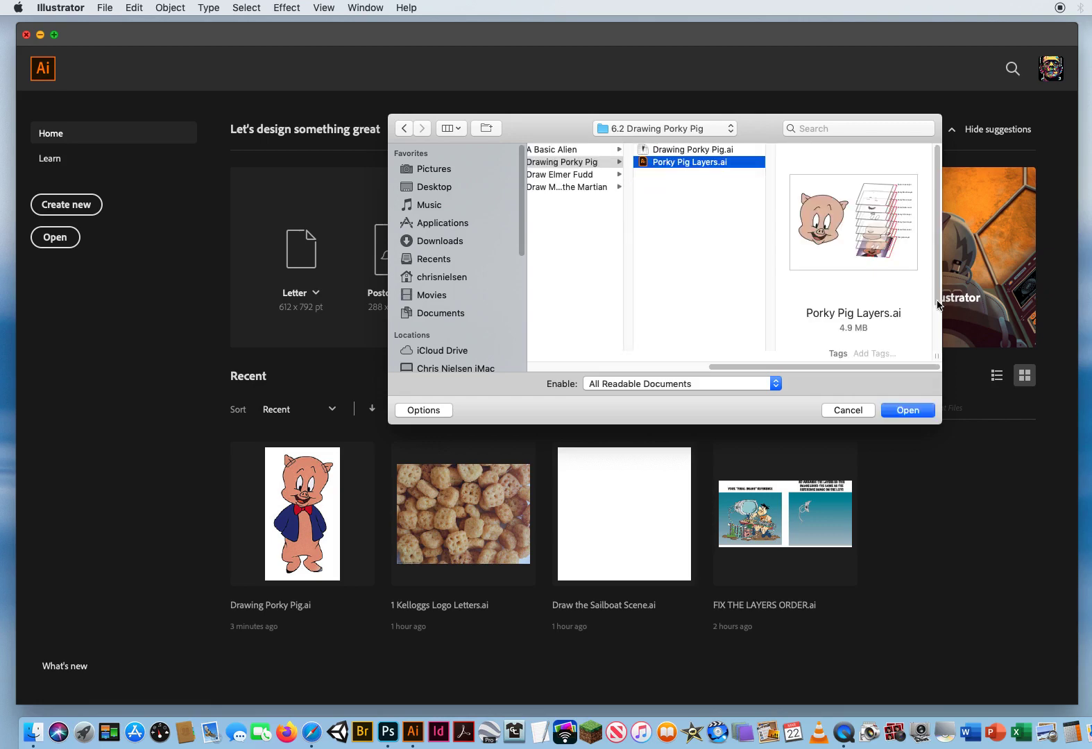
left_click(905, 410)
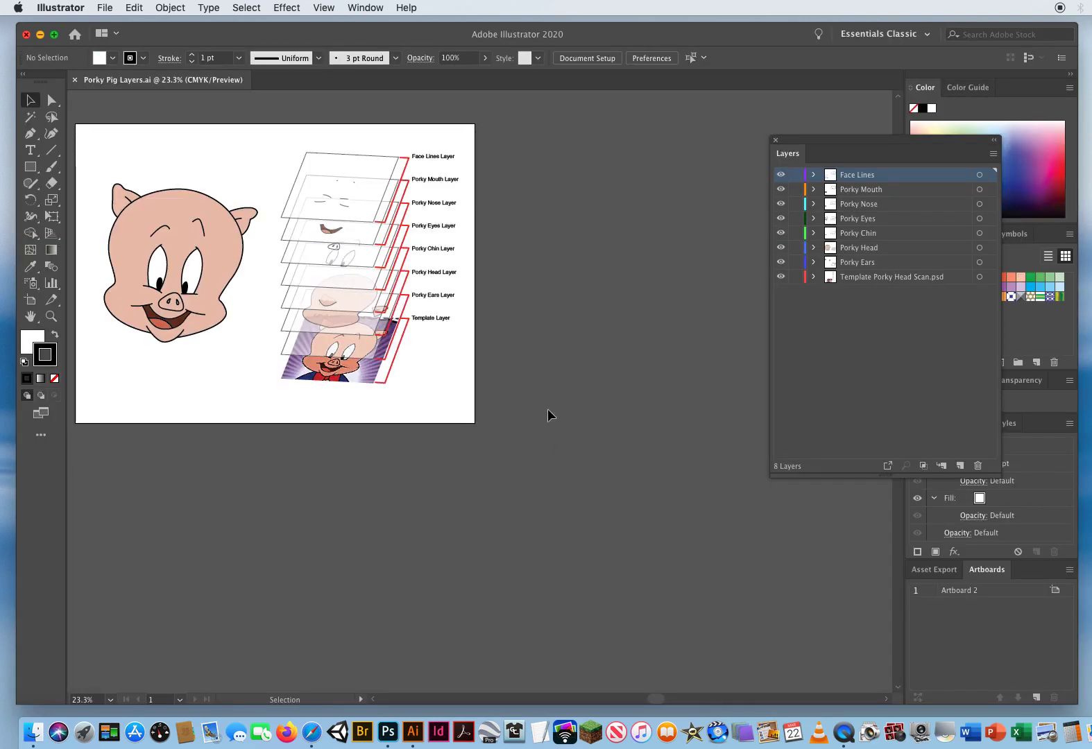
Hide every layer from Face Lines down to Porky Ears, leaving only the Template Porky Head Scan.psd layer shown and active
left_click(51, 316)
left_click(292, 326)
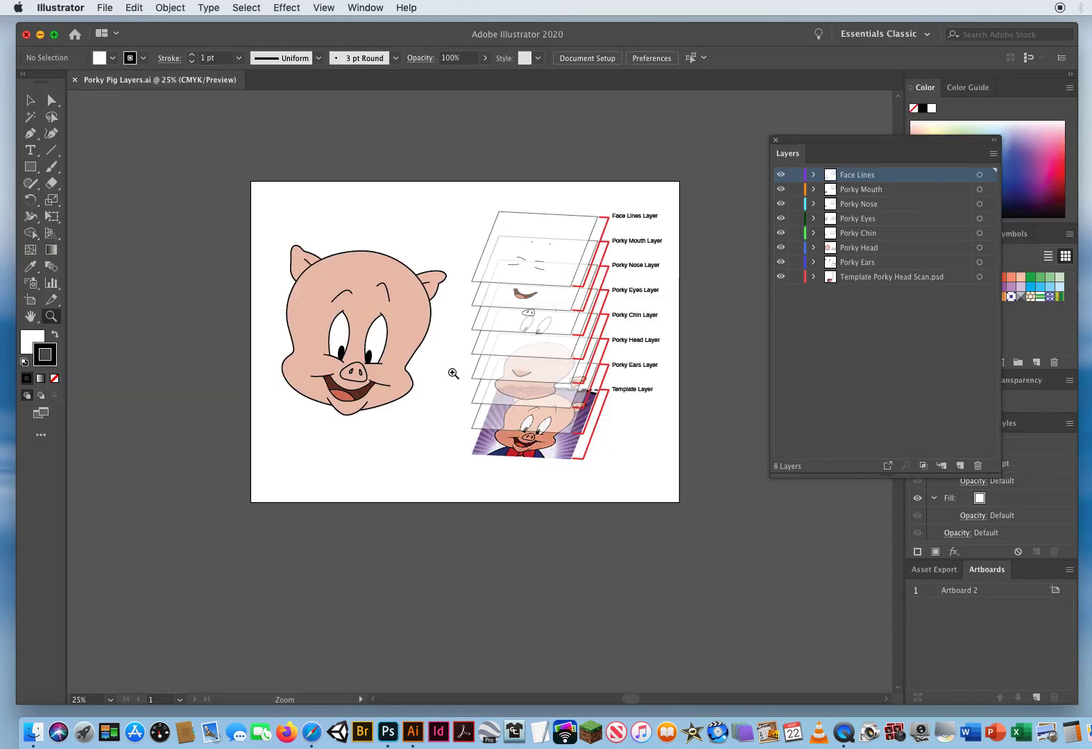
left_click(497, 377)
scroll(527, 368, "up", 2)
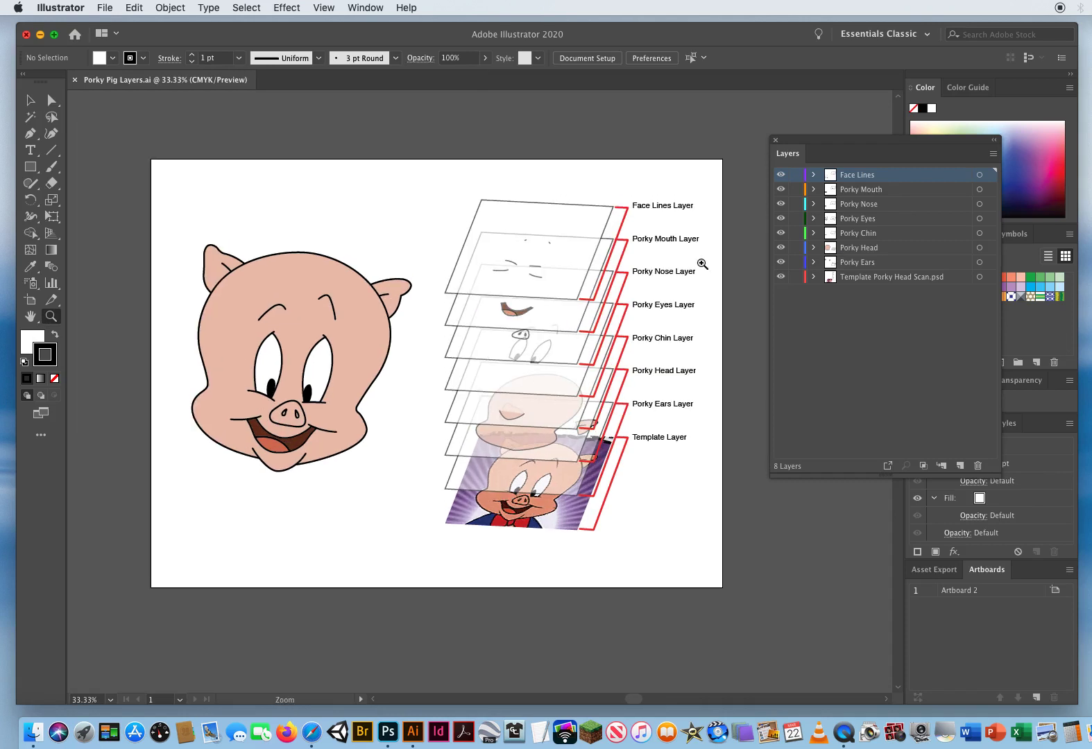
left_click_drag(780, 175, 780, 262)
left_click_drag(799, 147, 775, 153)
key("v")
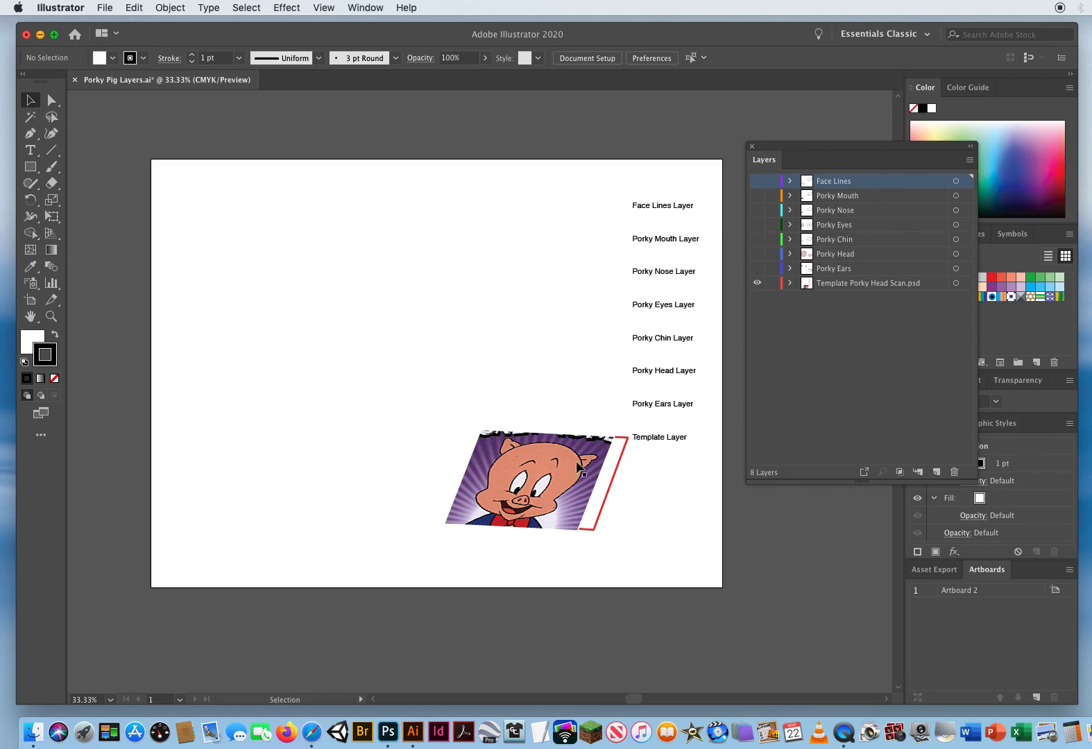
left_click(890, 286)
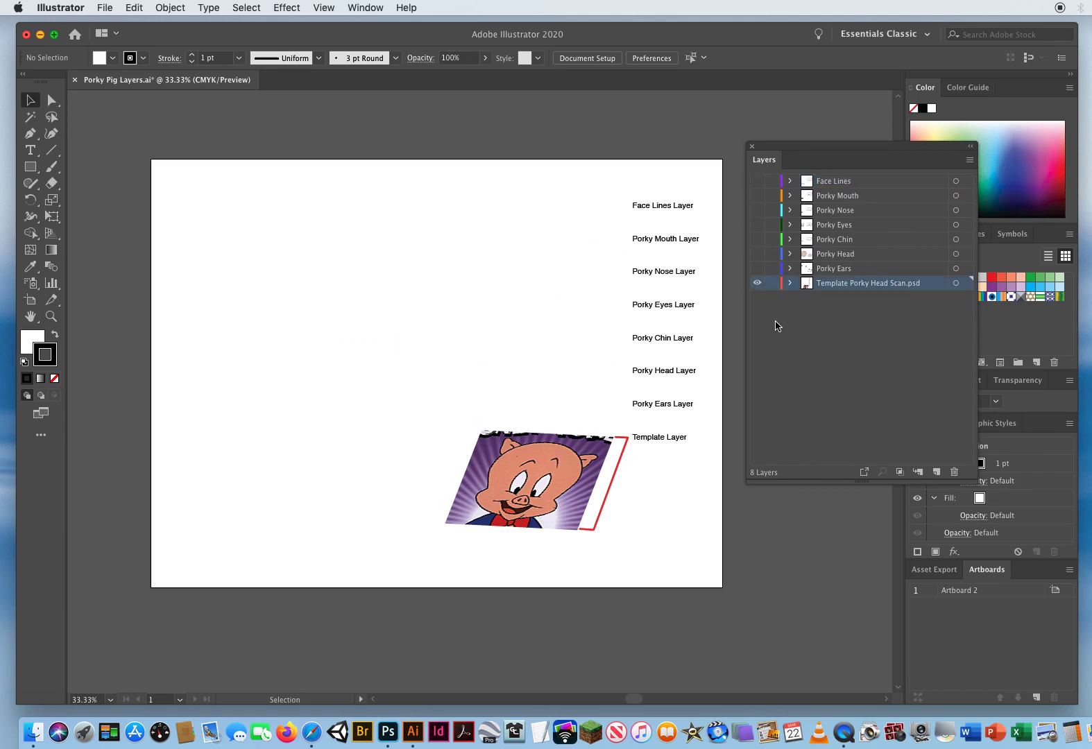
Show the hidden layers again one at a time, from Porky Ears up to Face Lines, to examine how the head is stacked
left_click(757, 268)
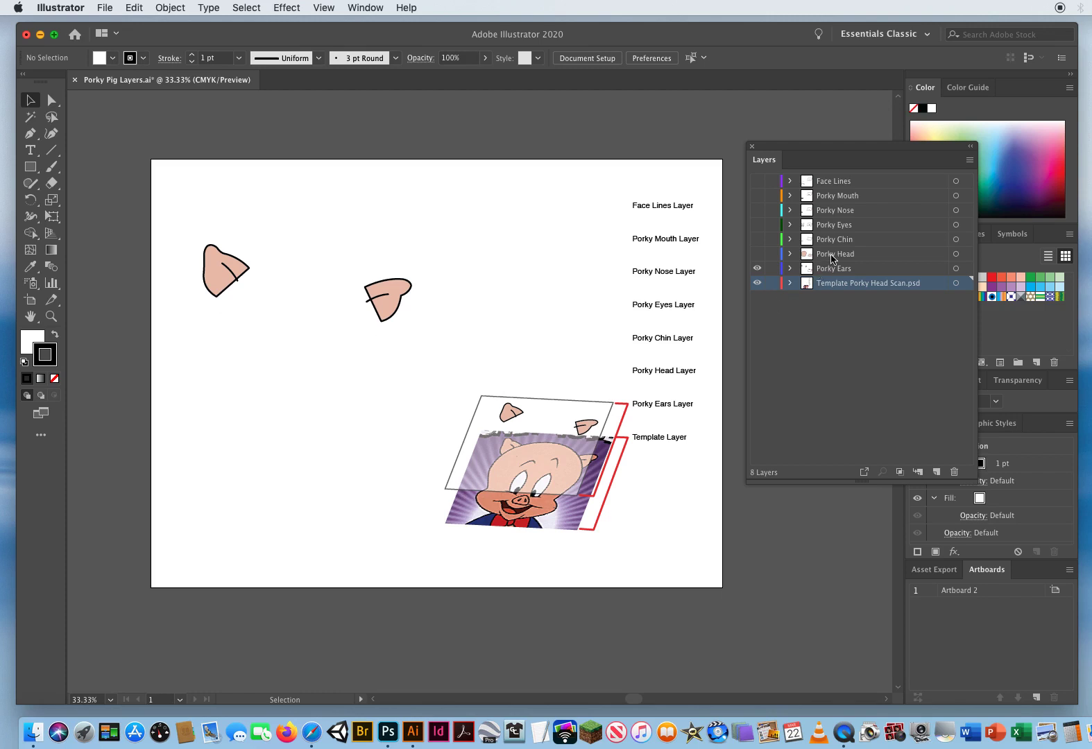
left_click(832, 259)
left_click(756, 253)
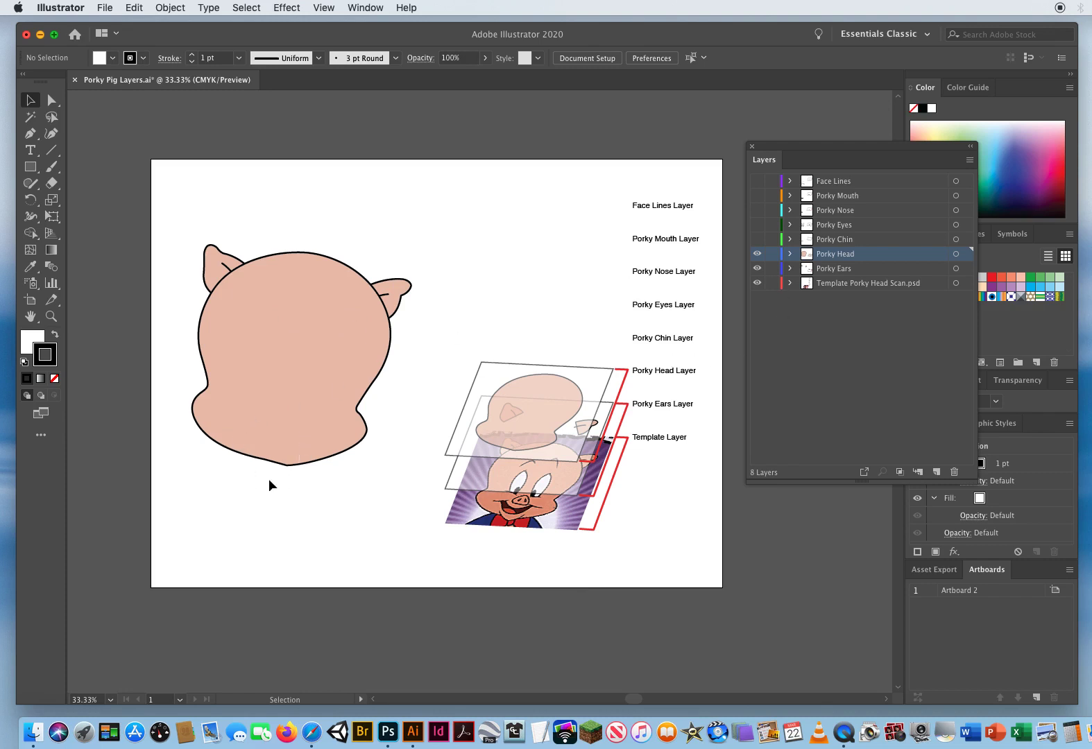
left_click(756, 239)
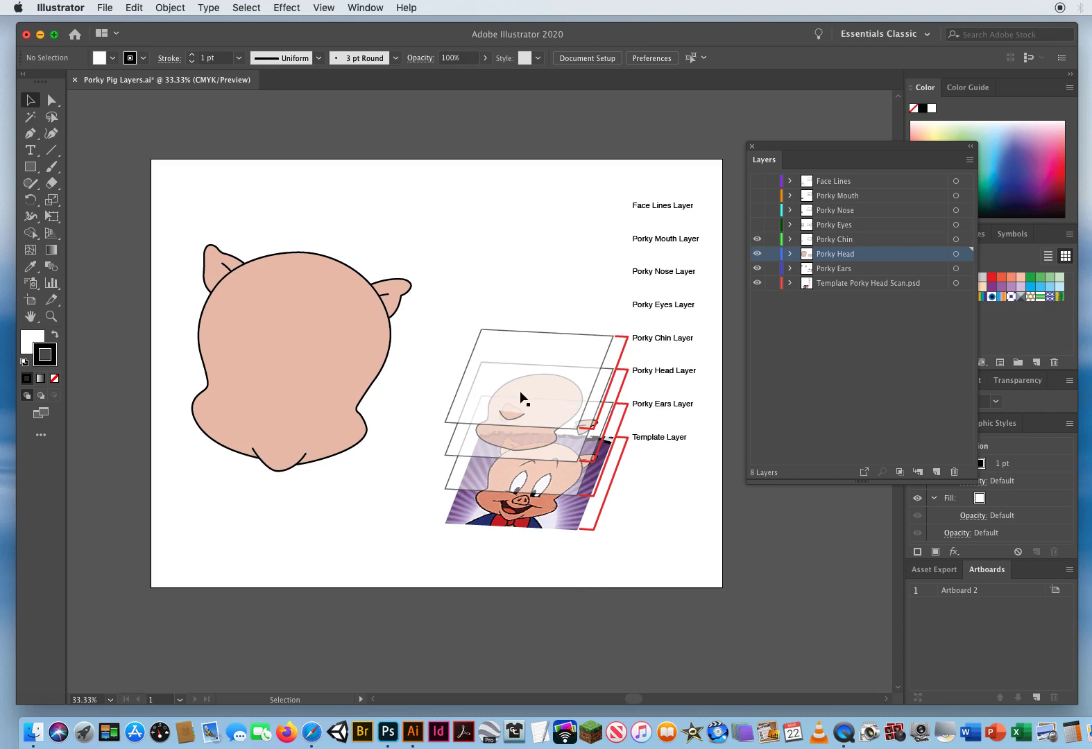
left_click(757, 225)
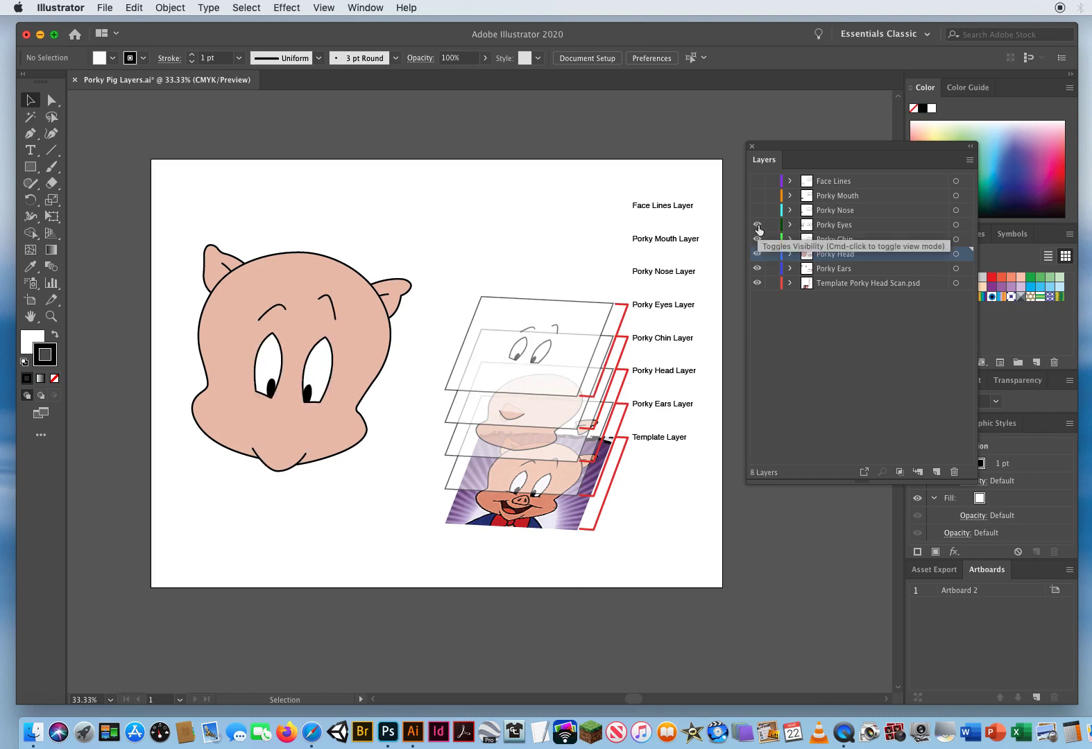
left_click(756, 210)
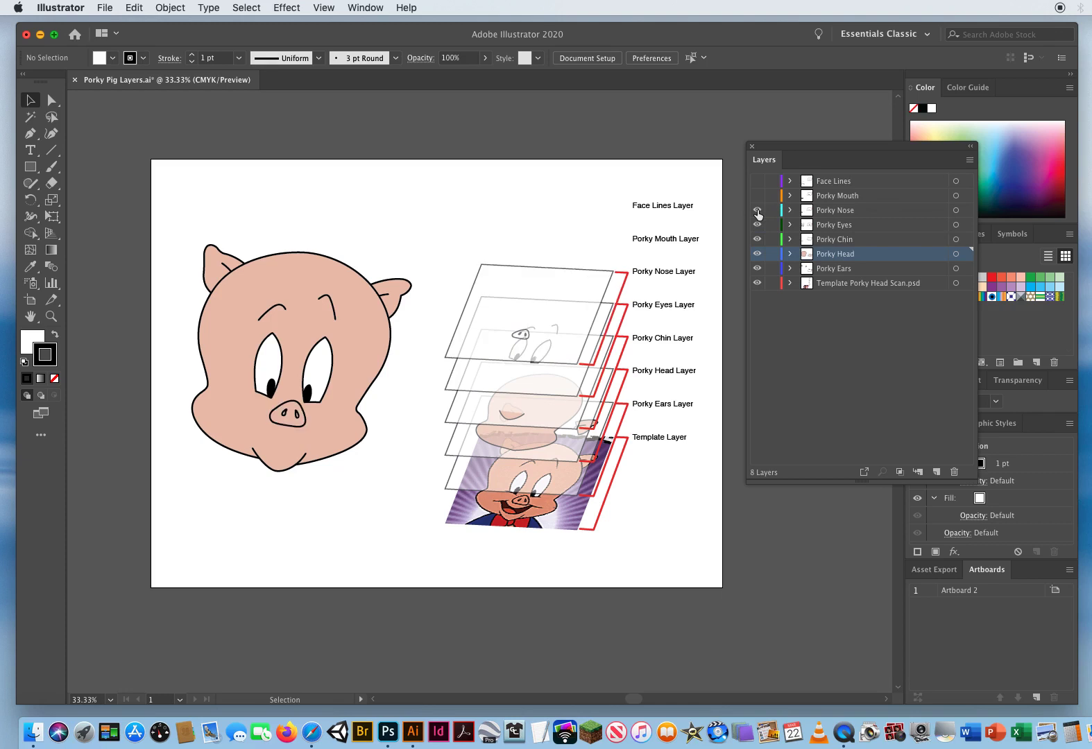
left_click(756, 196)
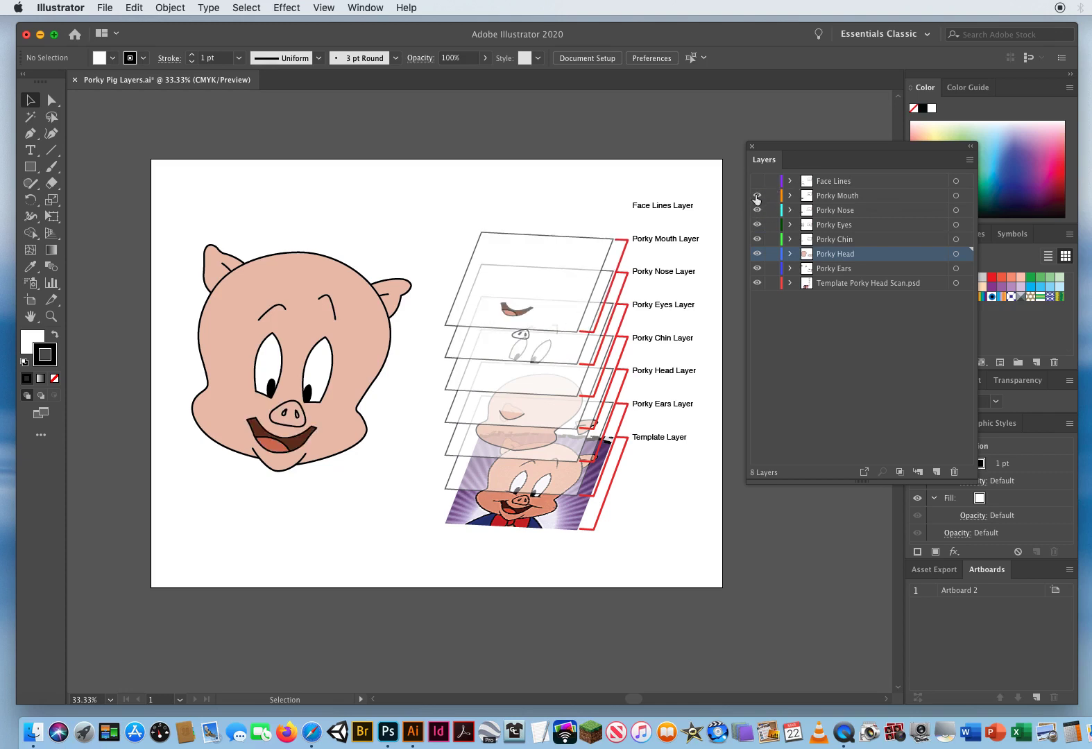
left_click(757, 181)
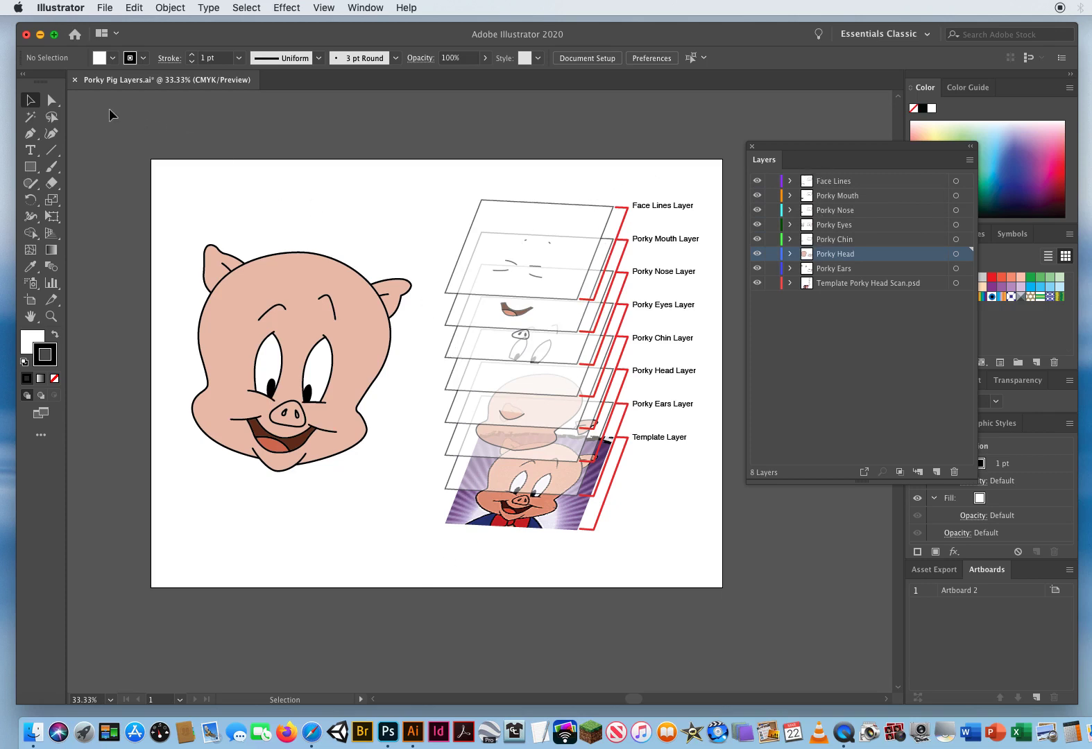
Close Porky Pig Layers.ai without saving and open Drawing Porky Pig.ai from the same folder
left_click(75, 82)
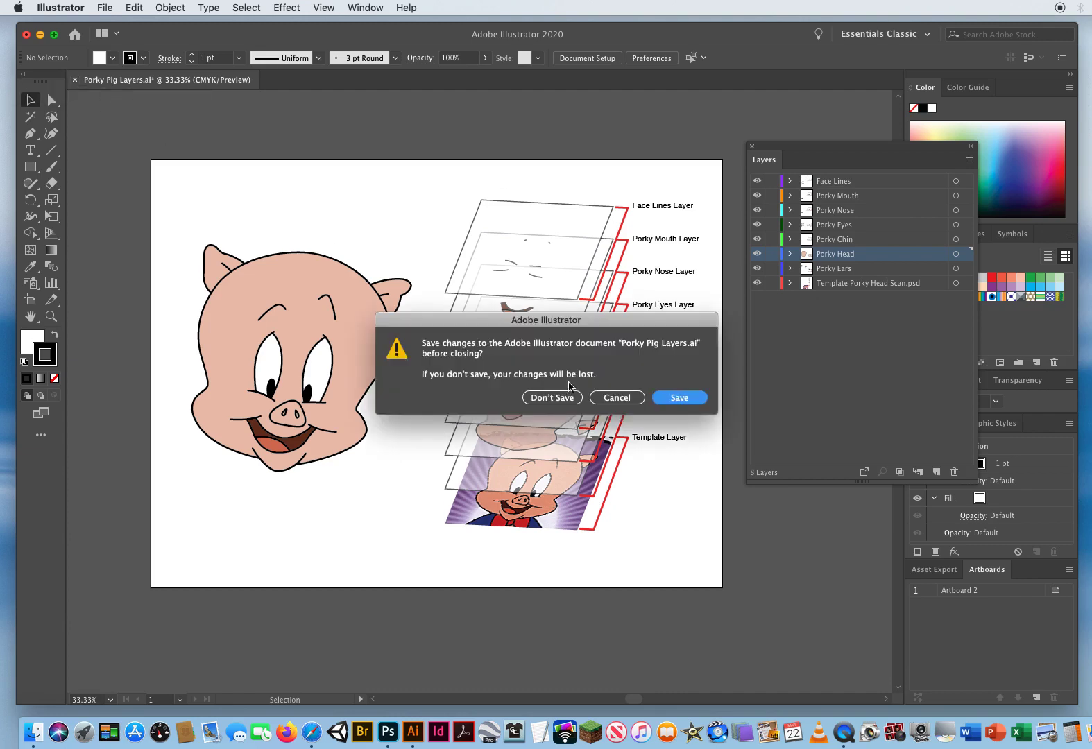
left_click(552, 398)
left_click(105, 7)
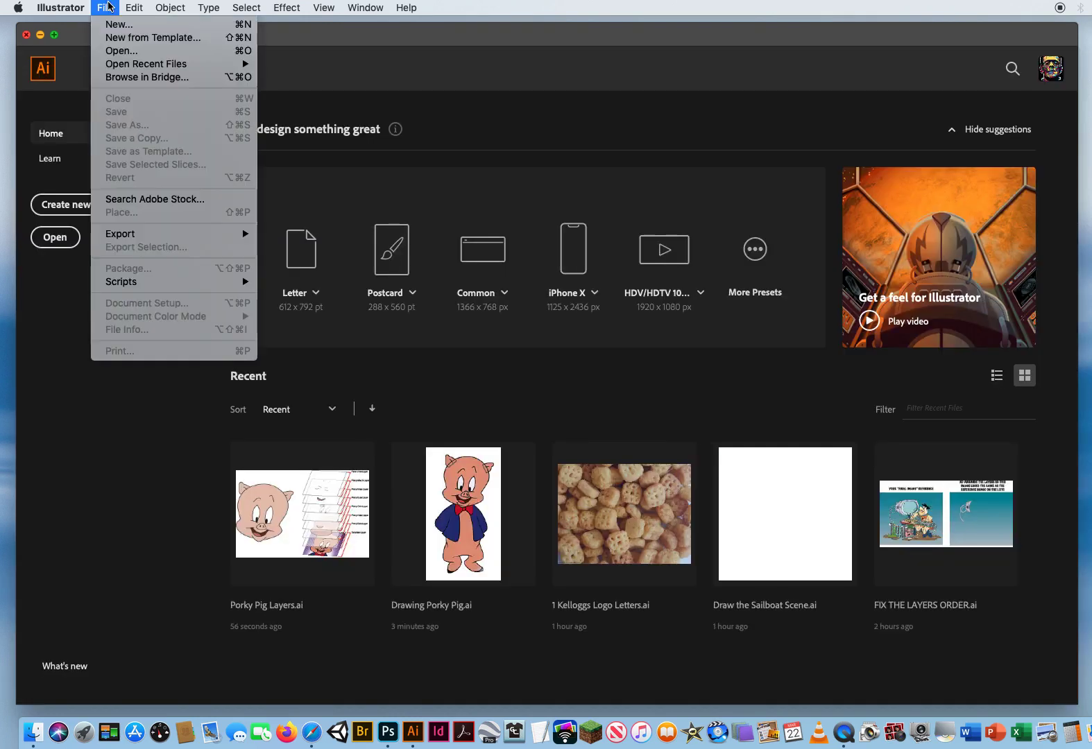
left_click(114, 51)
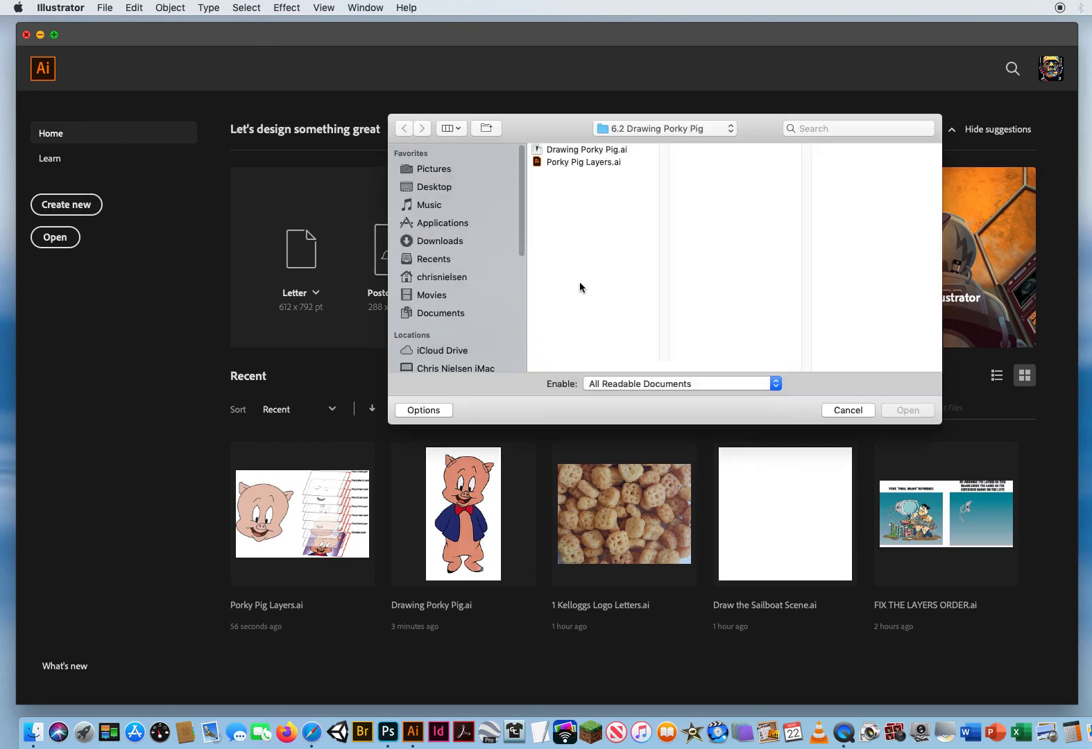
left_click(599, 151)
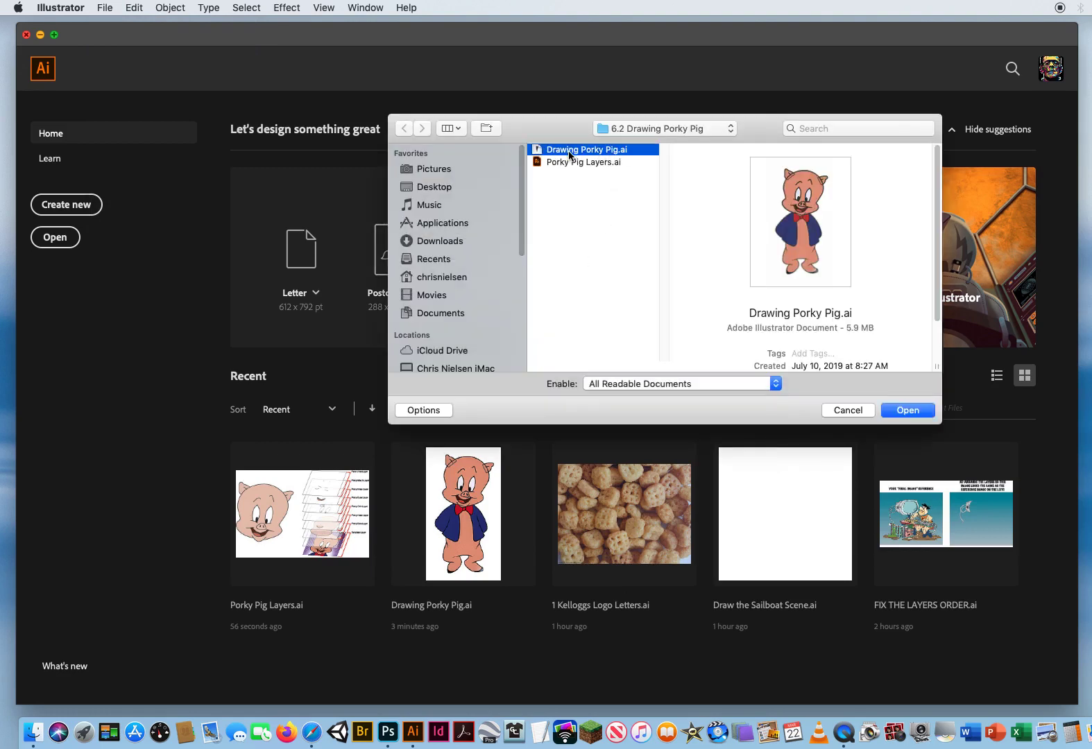
left_click(912, 410)
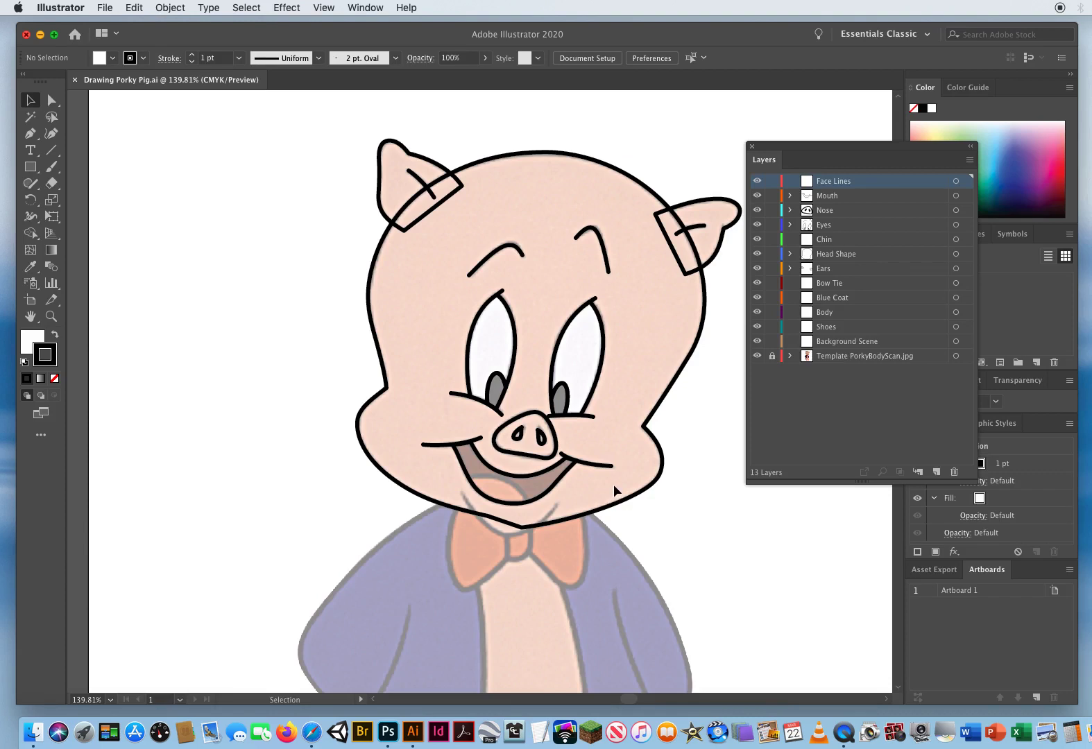
Place the floating layer list beside the pig's head and go through the Nose, Eyes and Chin layers
scroll(643, 251, "right", 5)
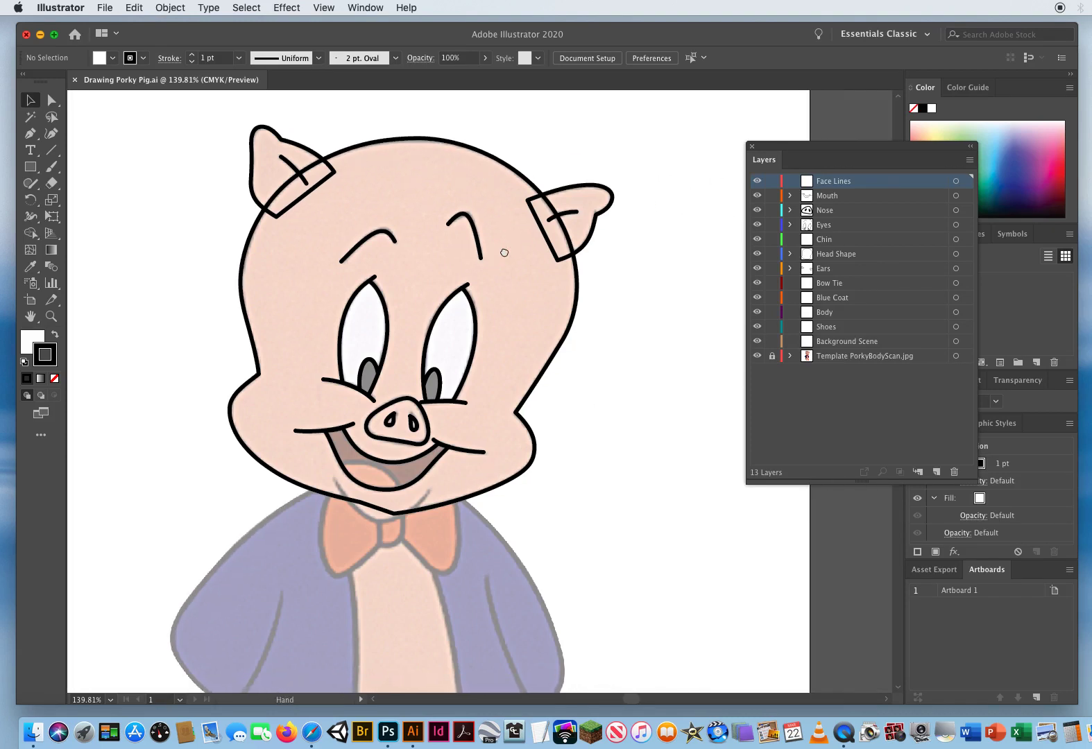
left_click_drag(766, 148, 661, 111)
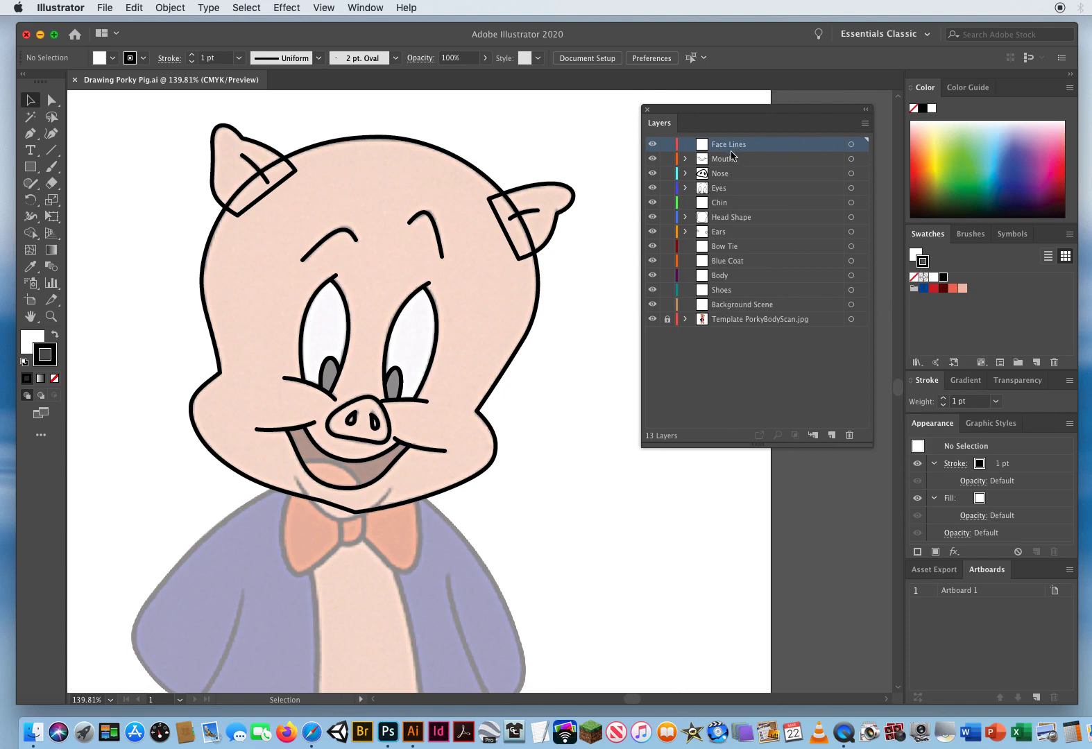
left_click(730, 175)
left_click(741, 191)
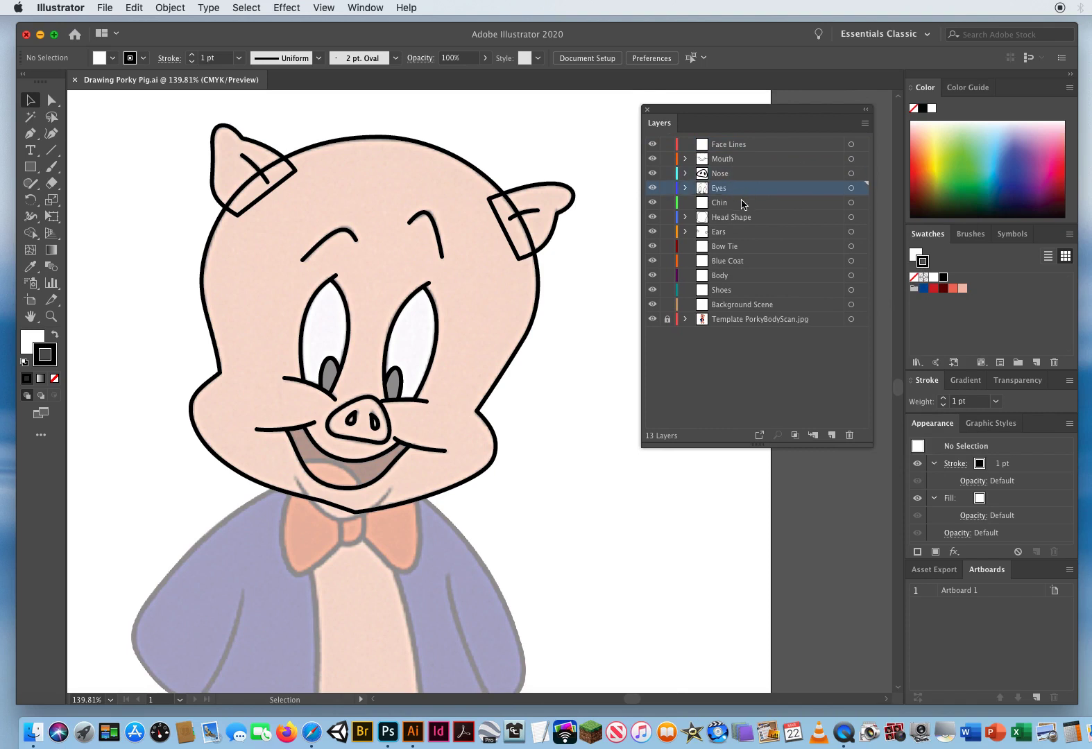
left_click(735, 205)
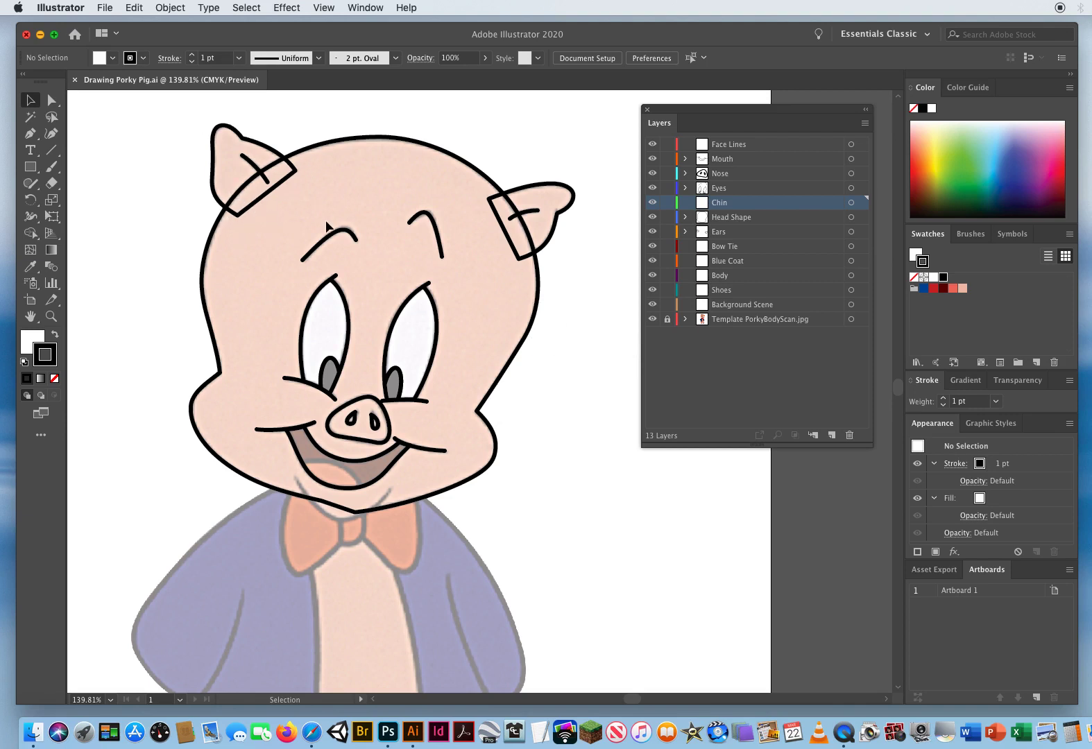
left_click_drag(730, 111, 693, 113)
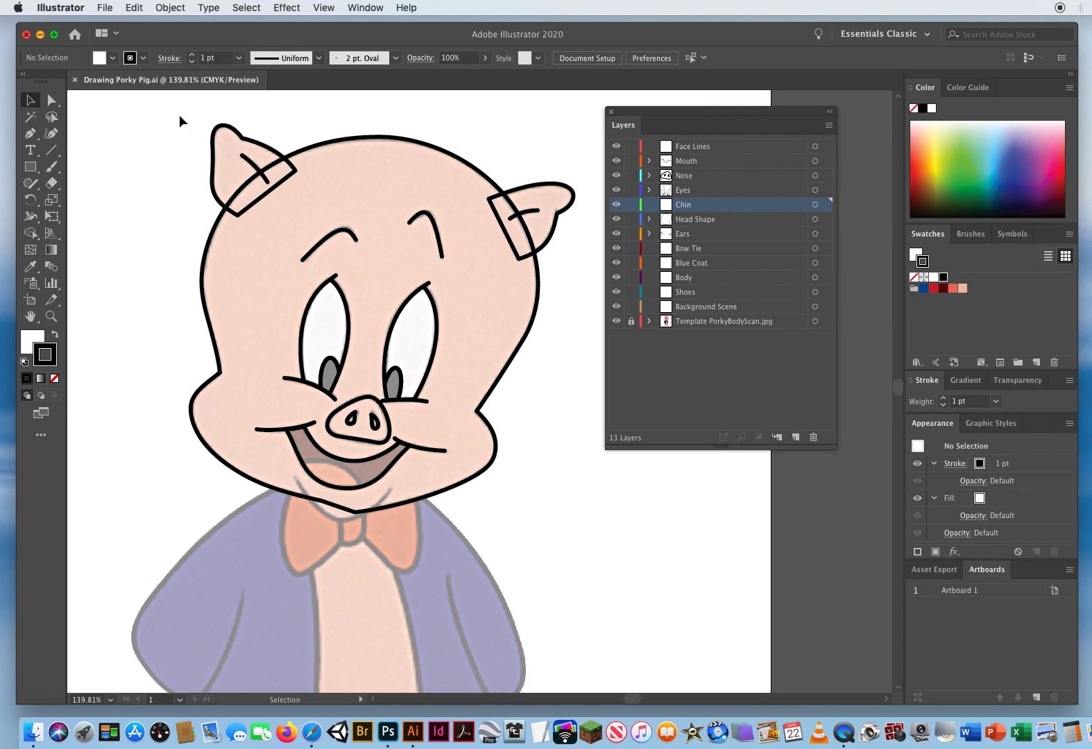
Fill both ear shapes with the light pink skin swatch and lock the Ears layer
left_click_drag(179, 114, 241, 148)
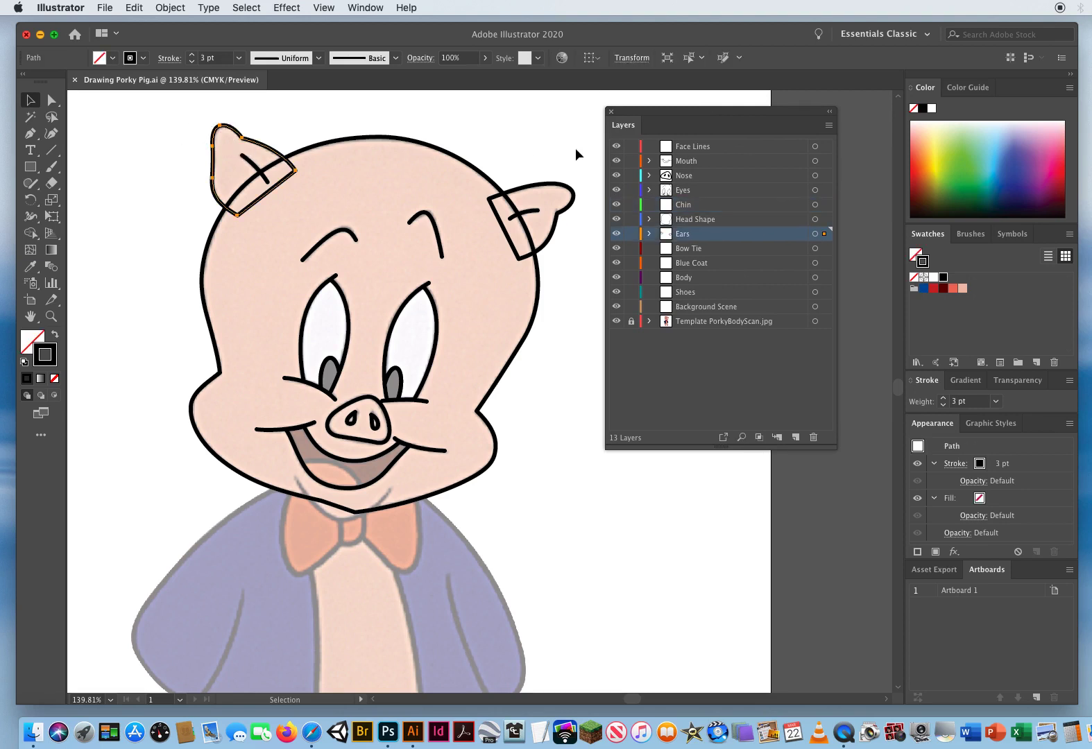
left_click_drag(582, 152, 565, 194)
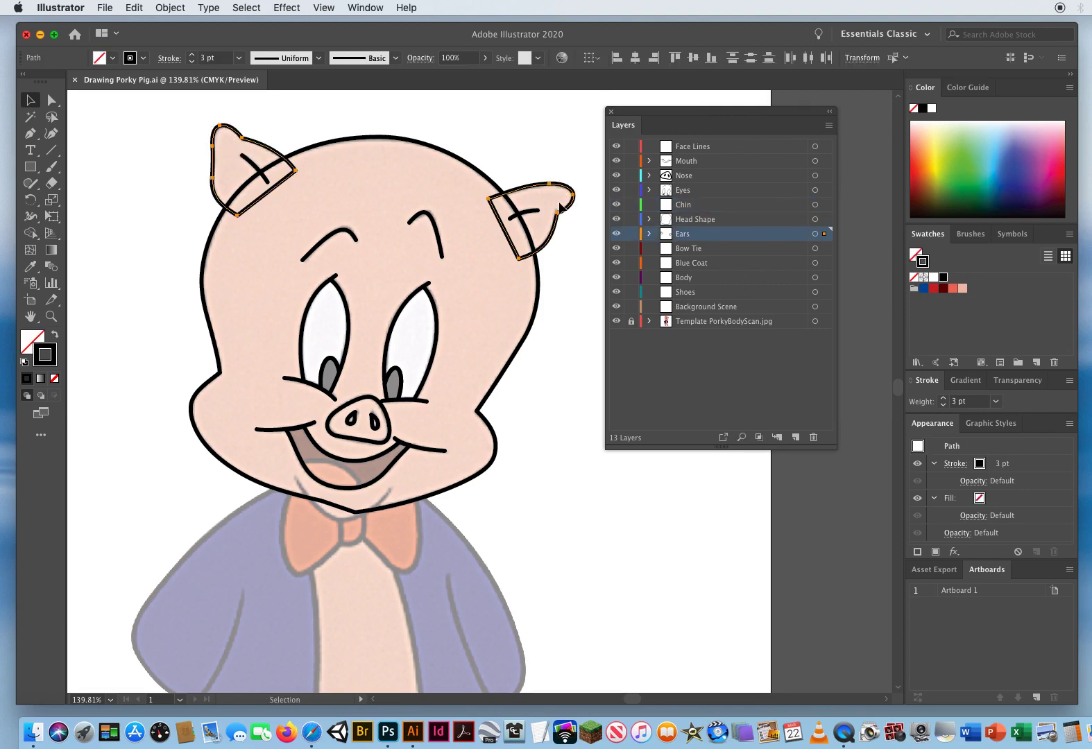
left_click(33, 344)
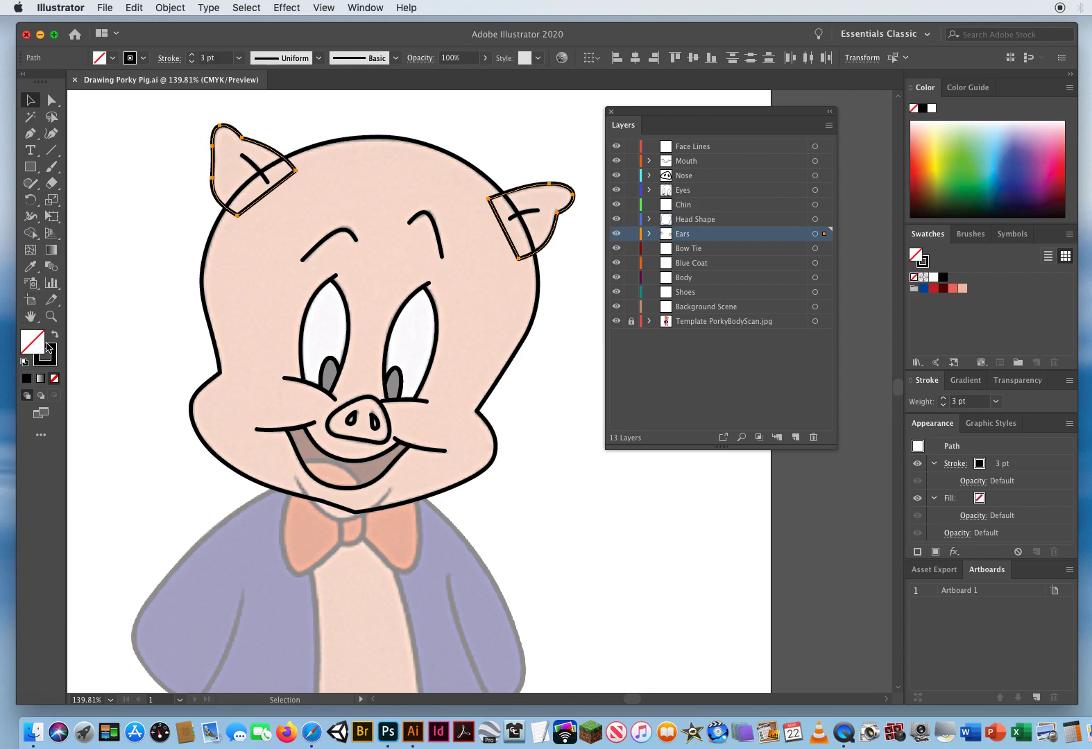
left_click(963, 289)
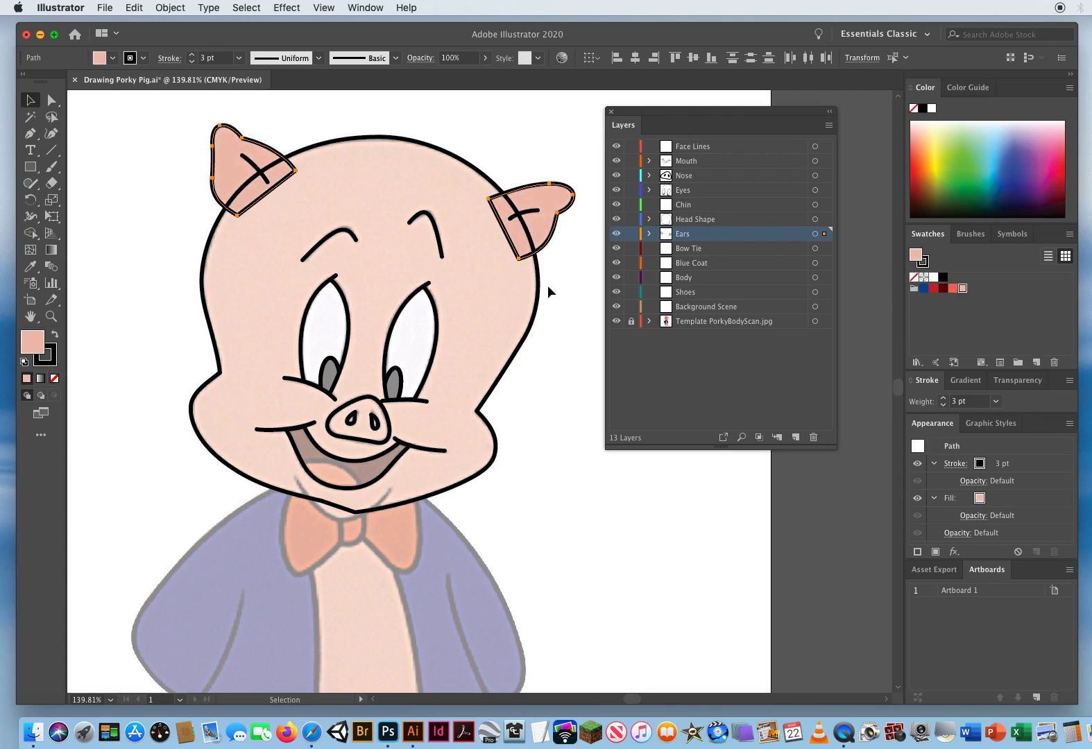
left_click(561, 401)
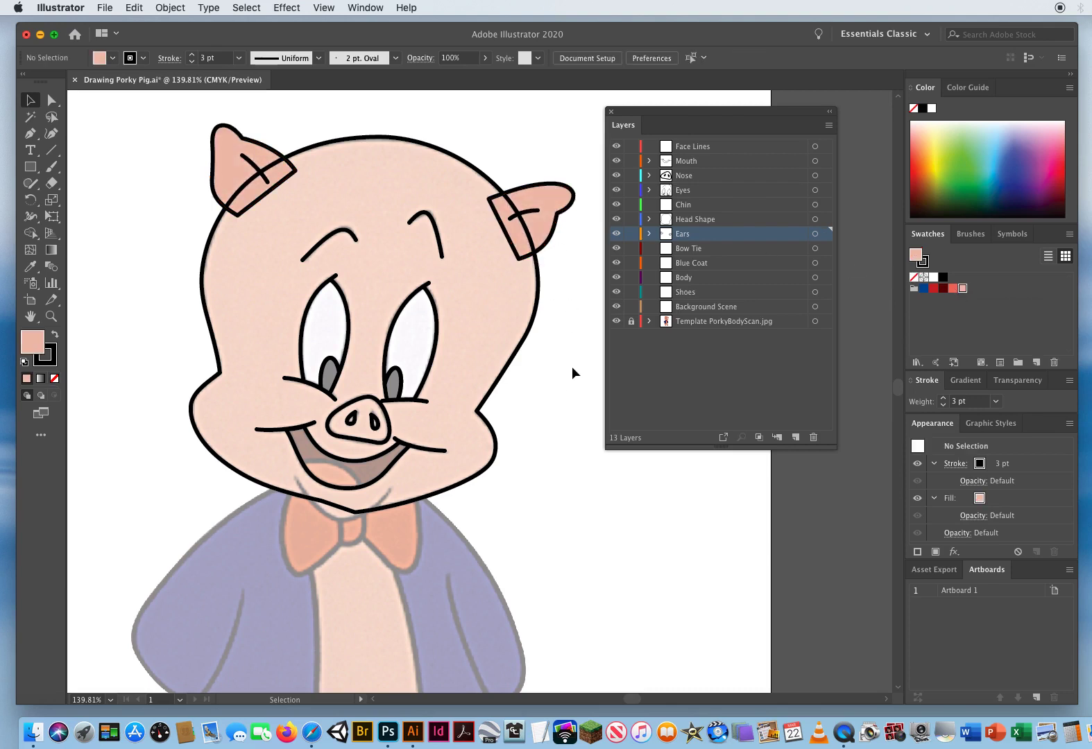
left_click(631, 235)
Fill the head outline on the Head Shape layer with the same light pink skin swatch and deselect it
left_click(418, 143)
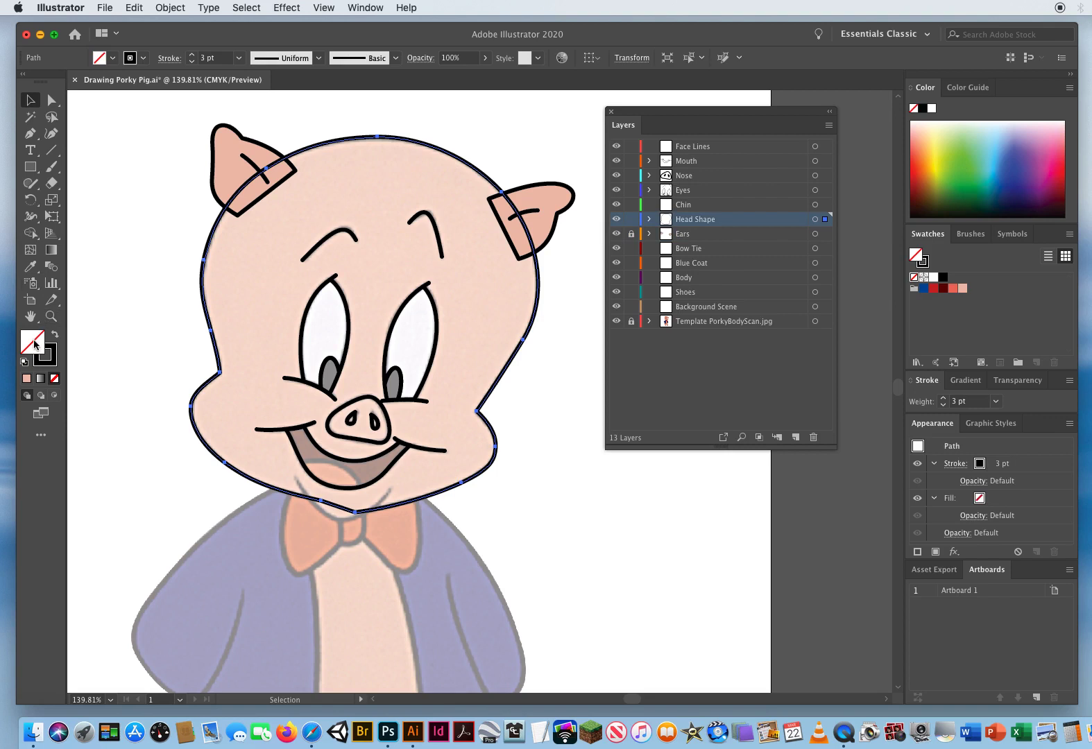
left_click(962, 287)
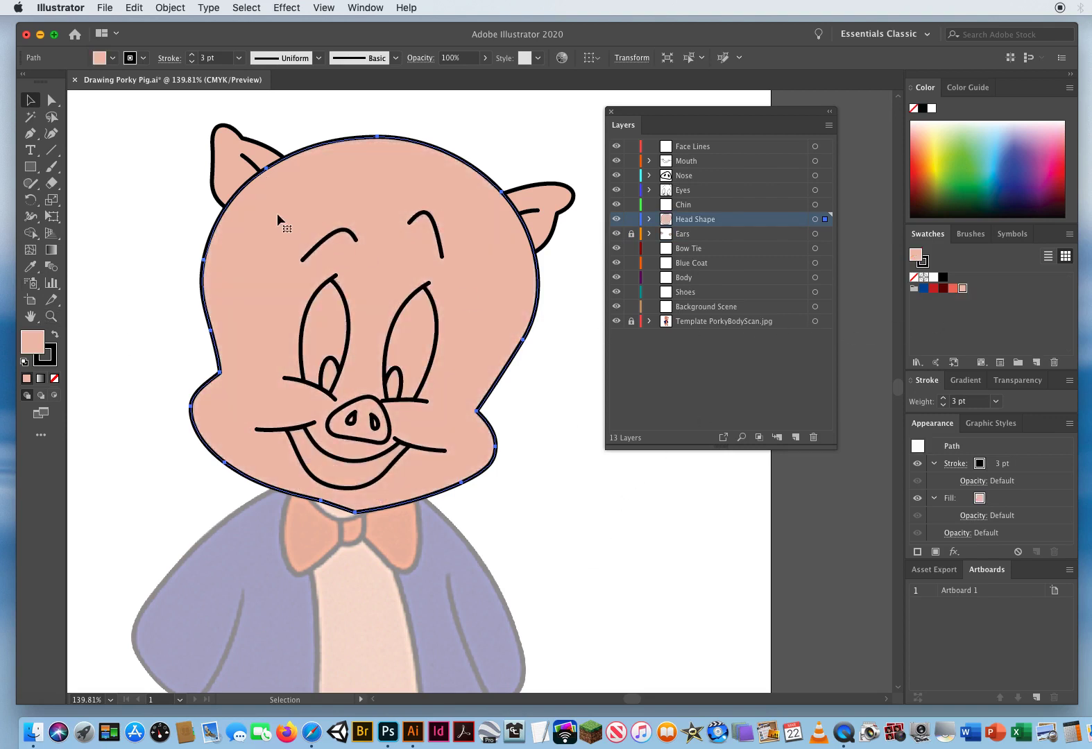
left_click(174, 271)
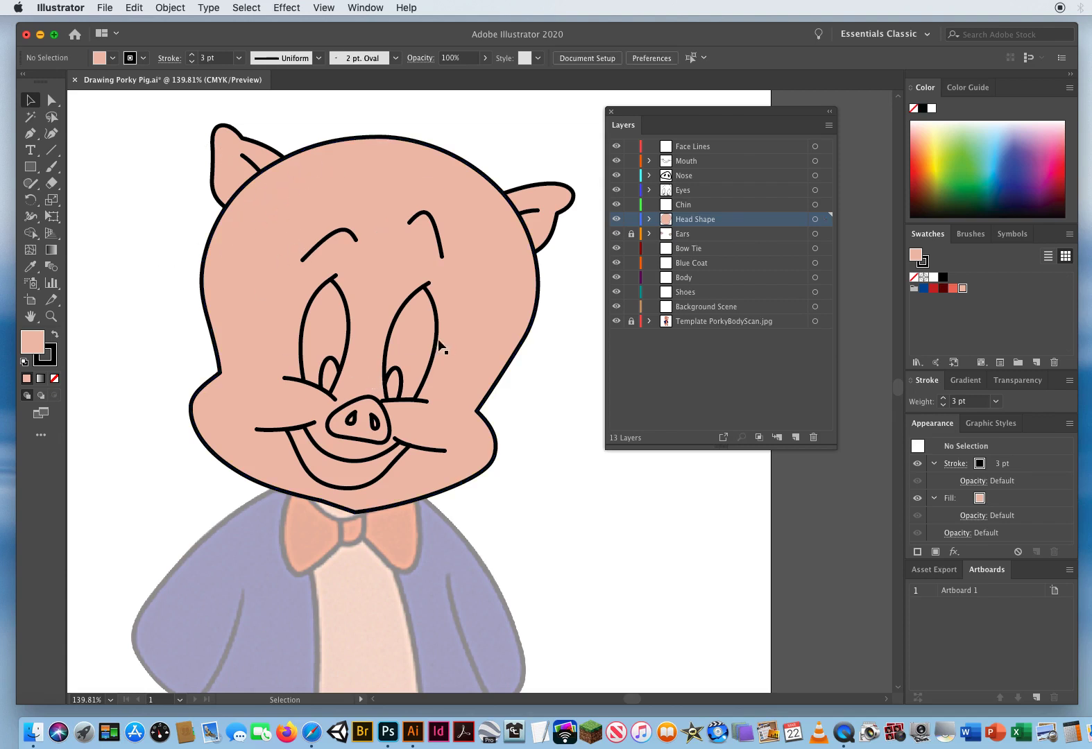
Check the drawing with and without the Head Shape layer, and leave that layer locked and hidden
left_click(616, 218)
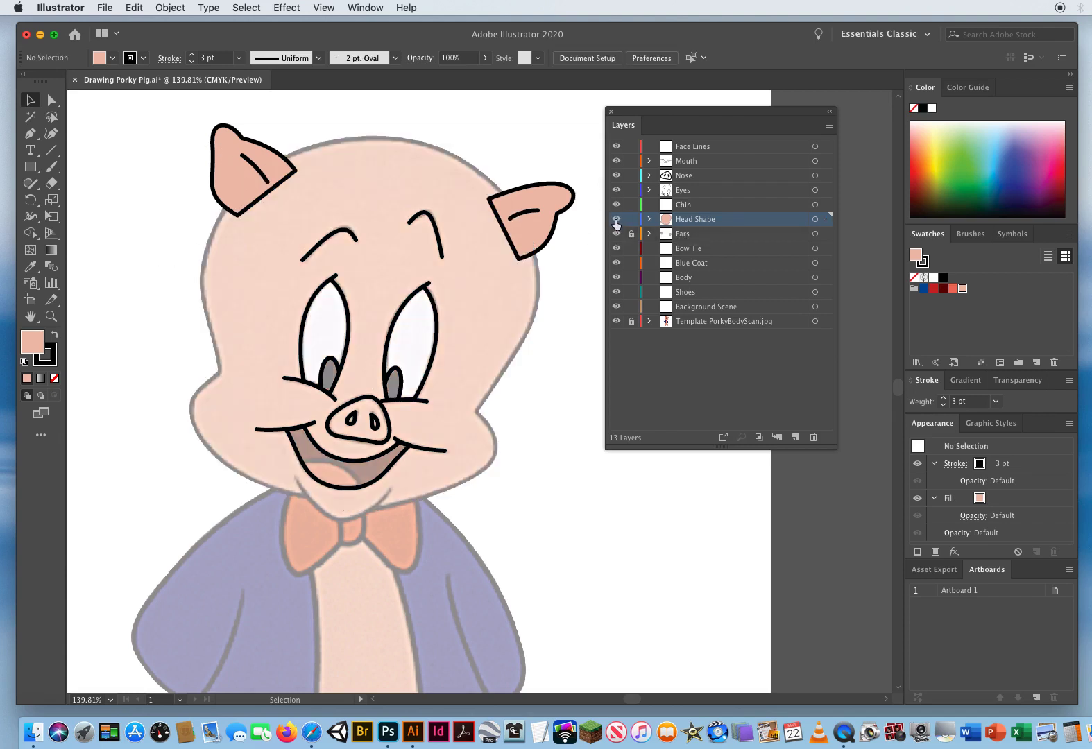
left_click(616, 218)
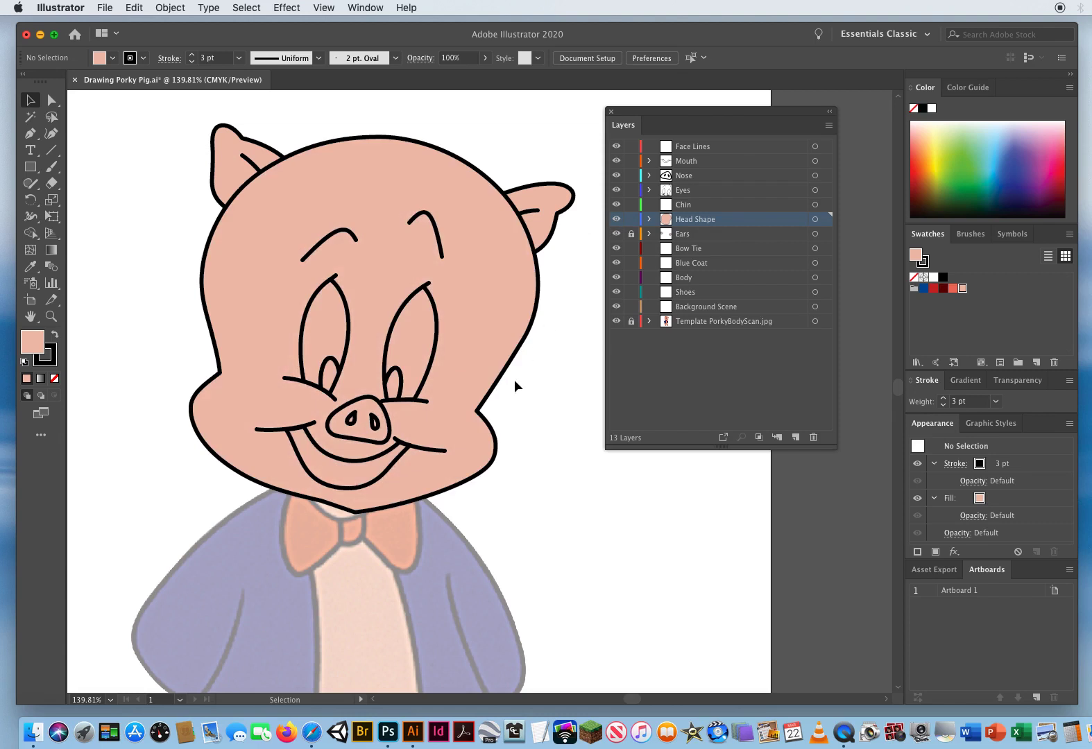
left_click(631, 220)
left_click(615, 219)
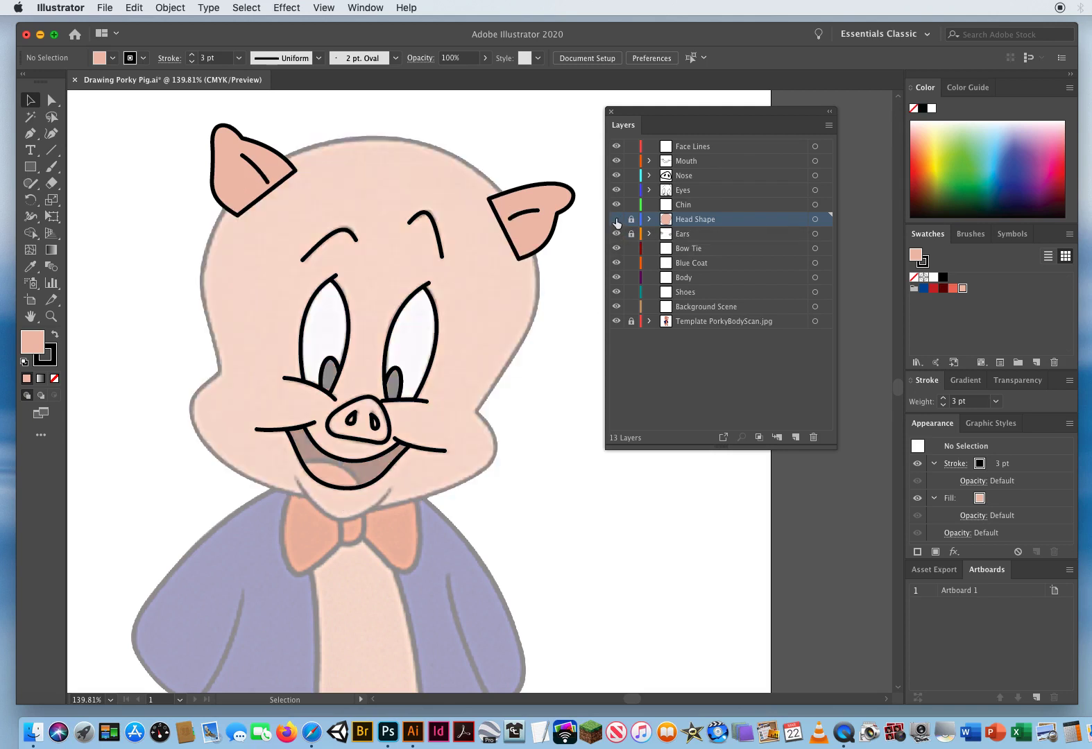
Trace the chin on the Chin layer with the Pen tool as one open curve, lock that layer and show the Head Shape layer
left_click(689, 206)
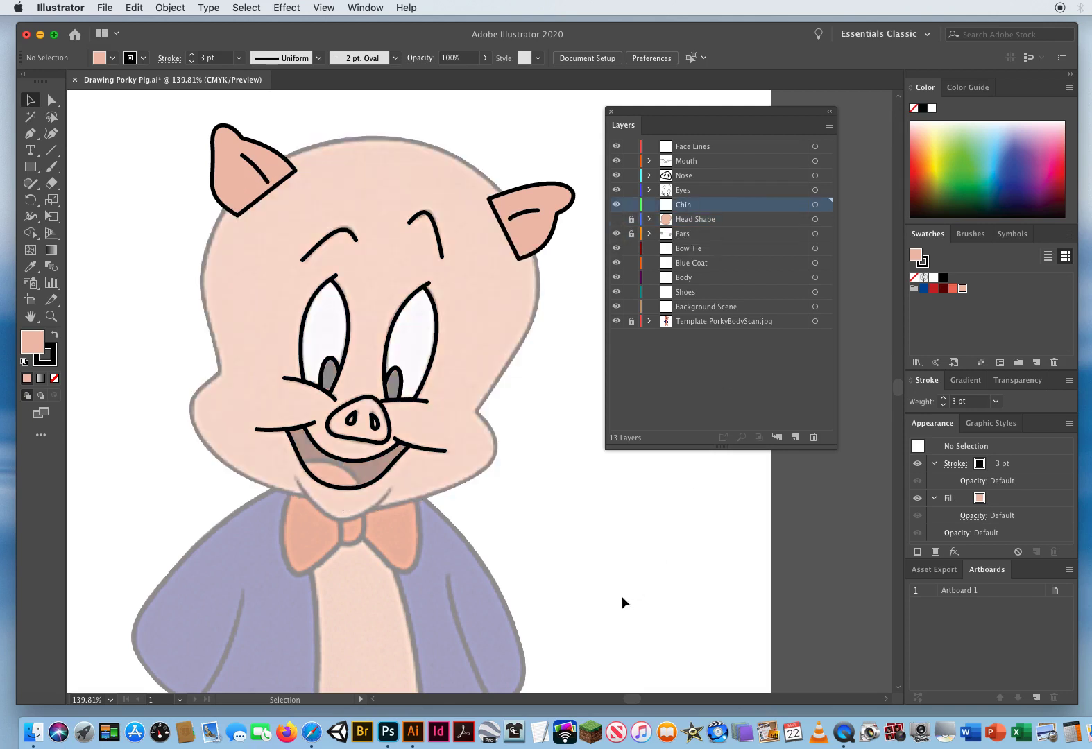
left_click(30, 133)
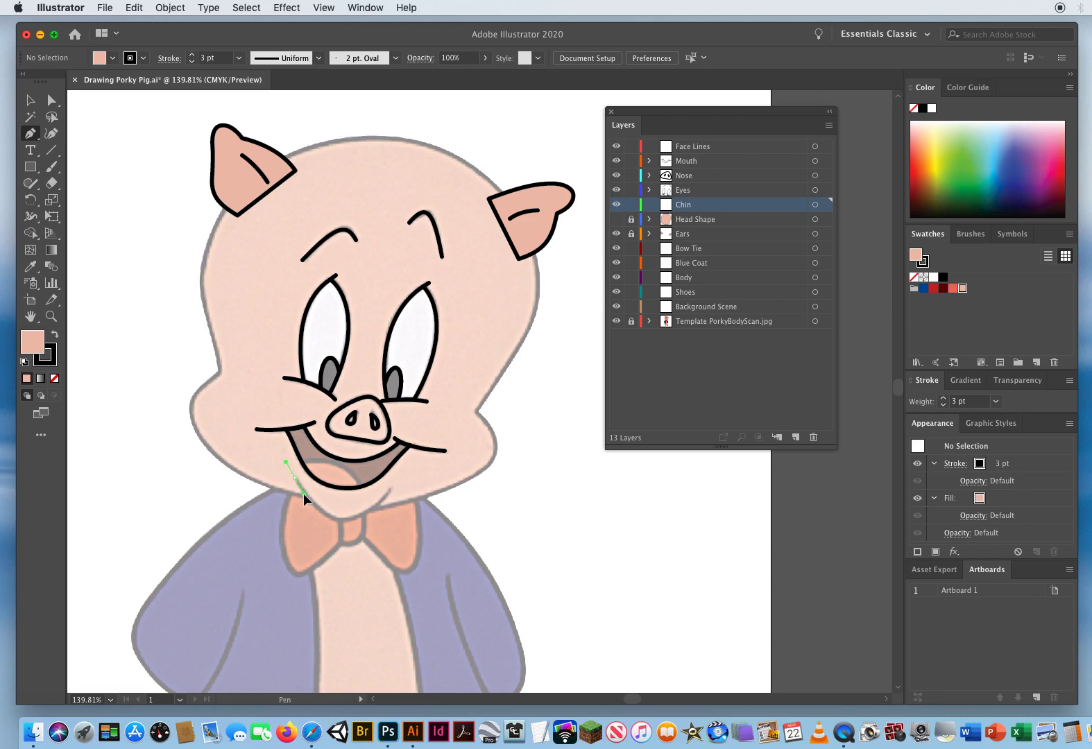
left_click_drag(303, 493, 345, 519)
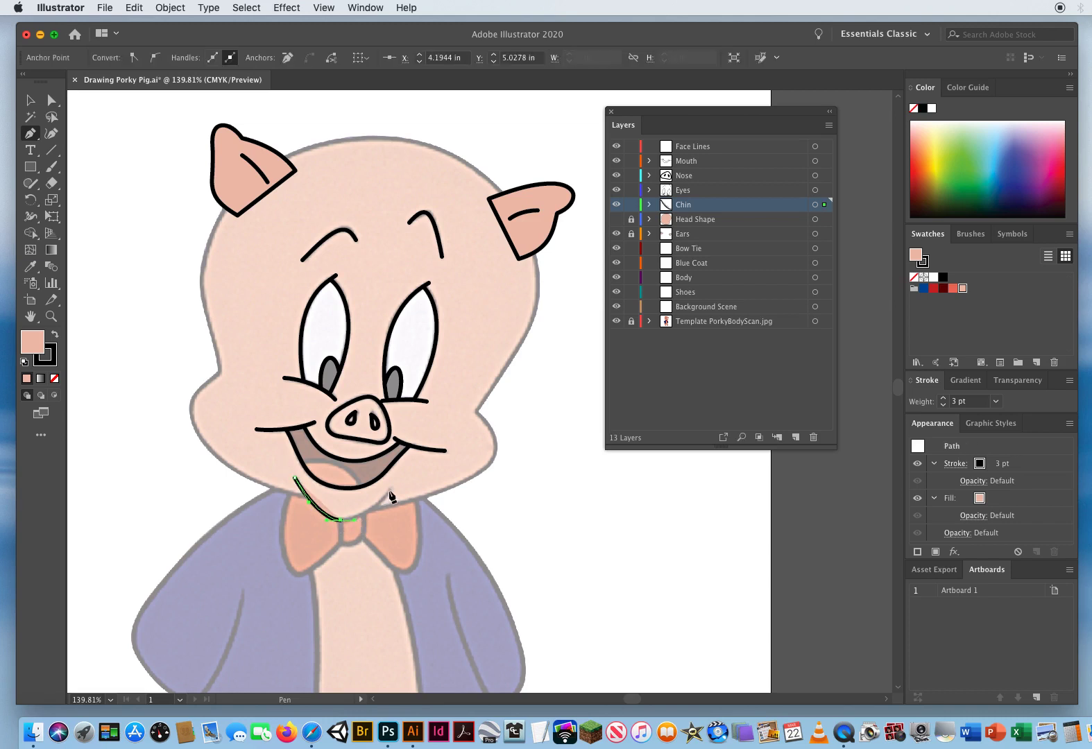
left_click(400, 473)
left_click_drag(400, 472, 405, 461)
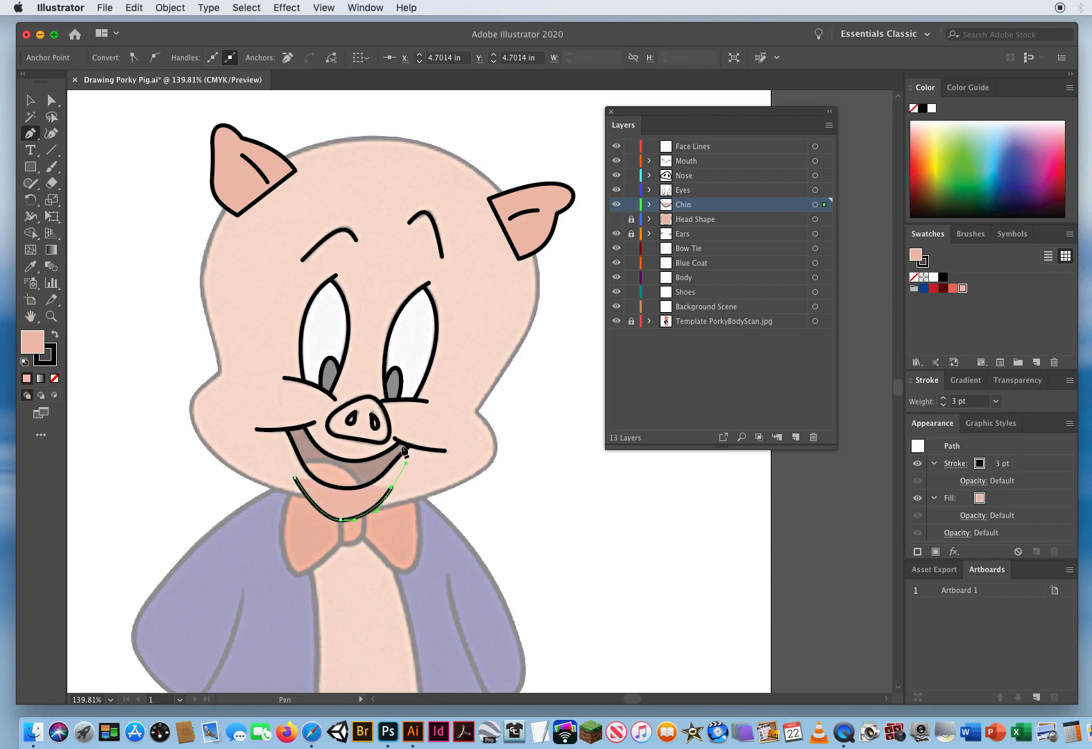
left_click(31, 100)
left_click(154, 294)
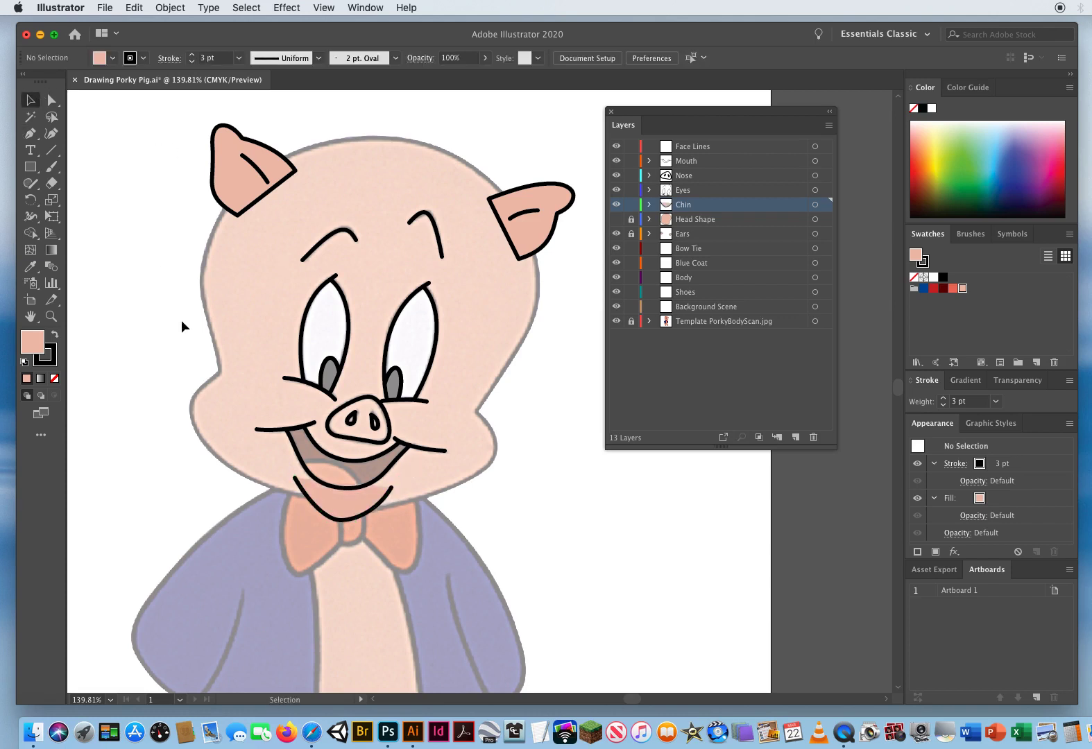
left_click(616, 219)
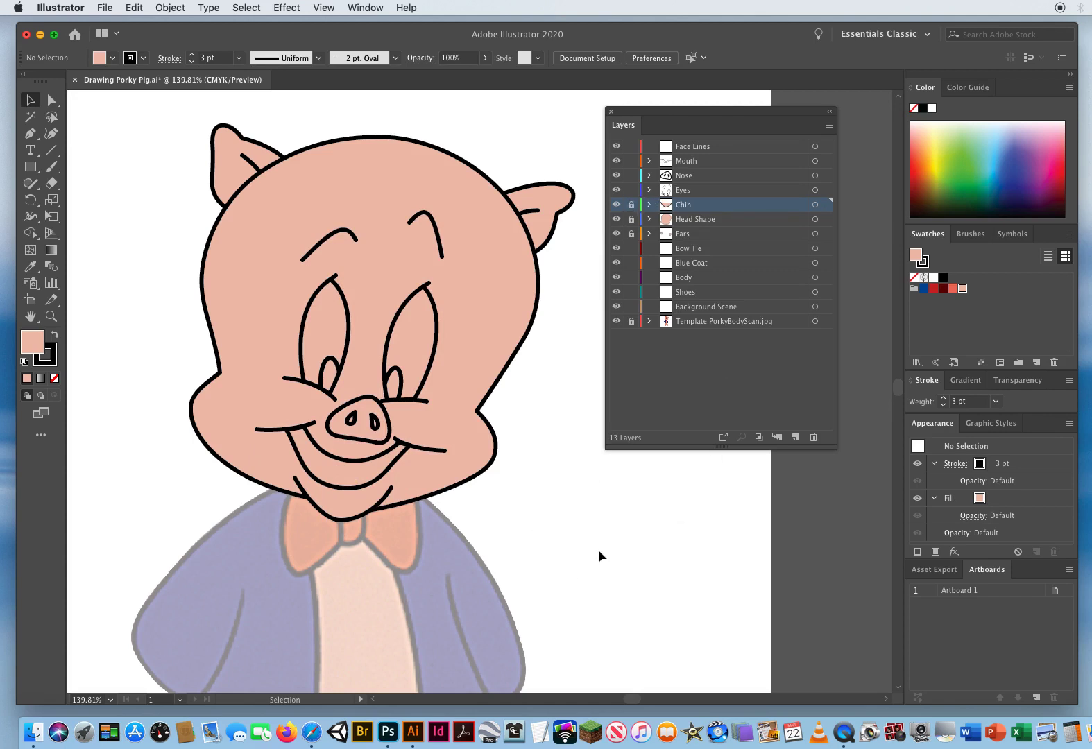
Fill both pupils on the Eyes layer with the black swatch
left_click(683, 190)
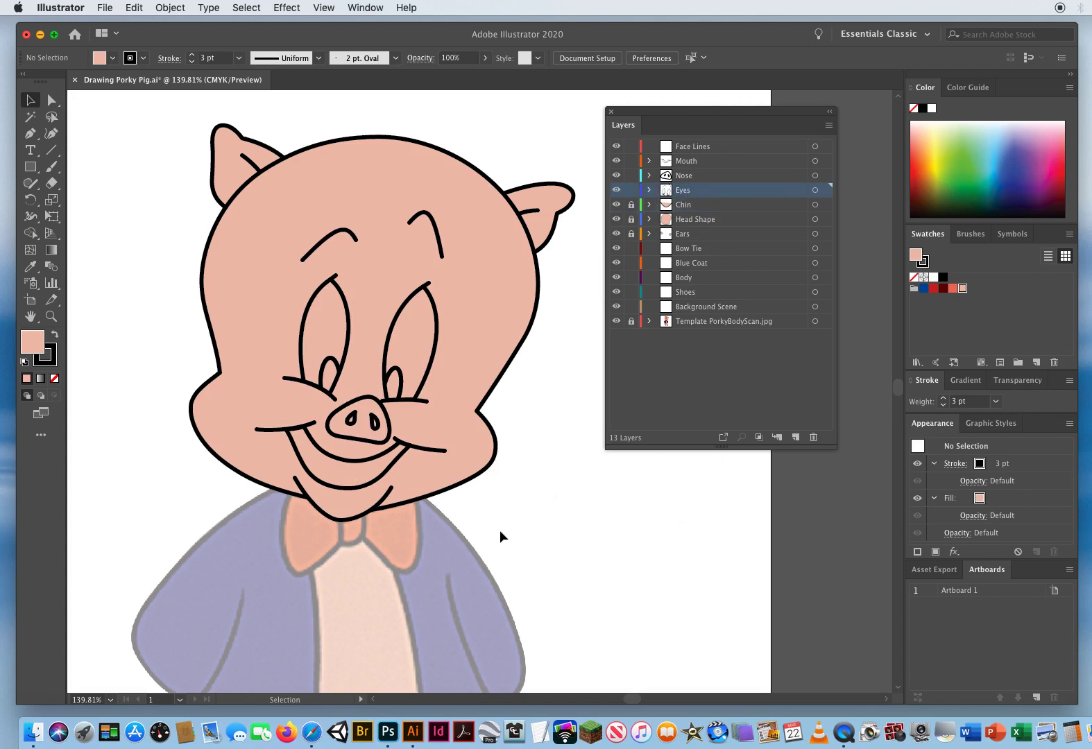
left_click(335, 382)
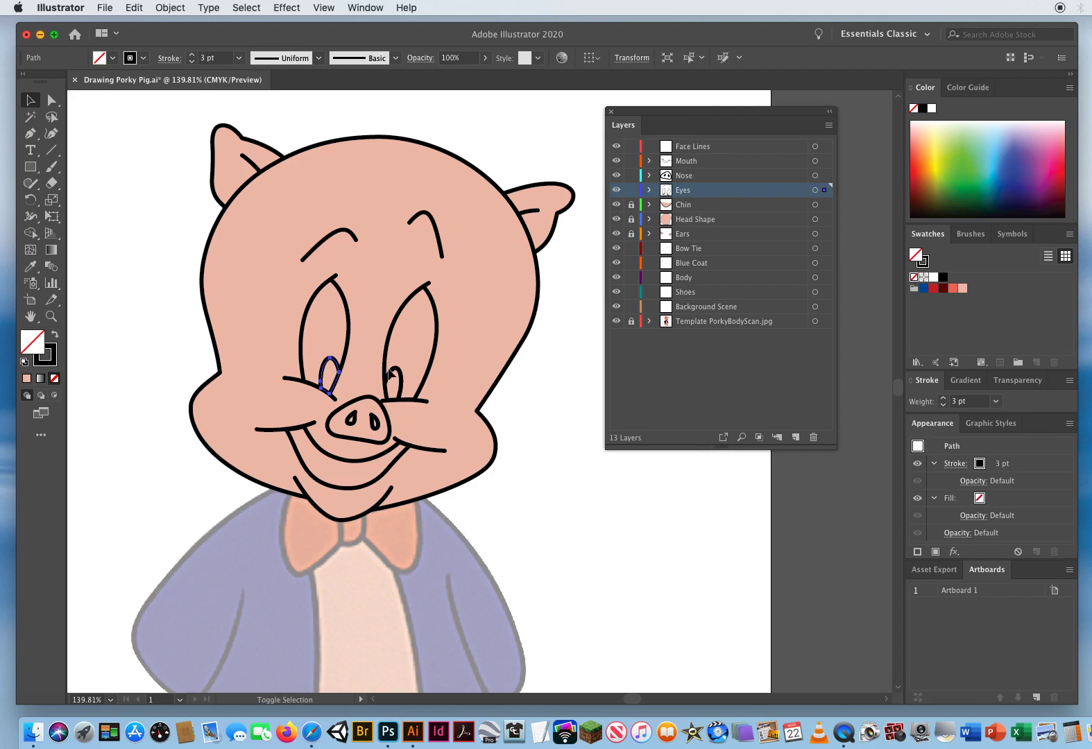
left_click(393, 401, "shift")
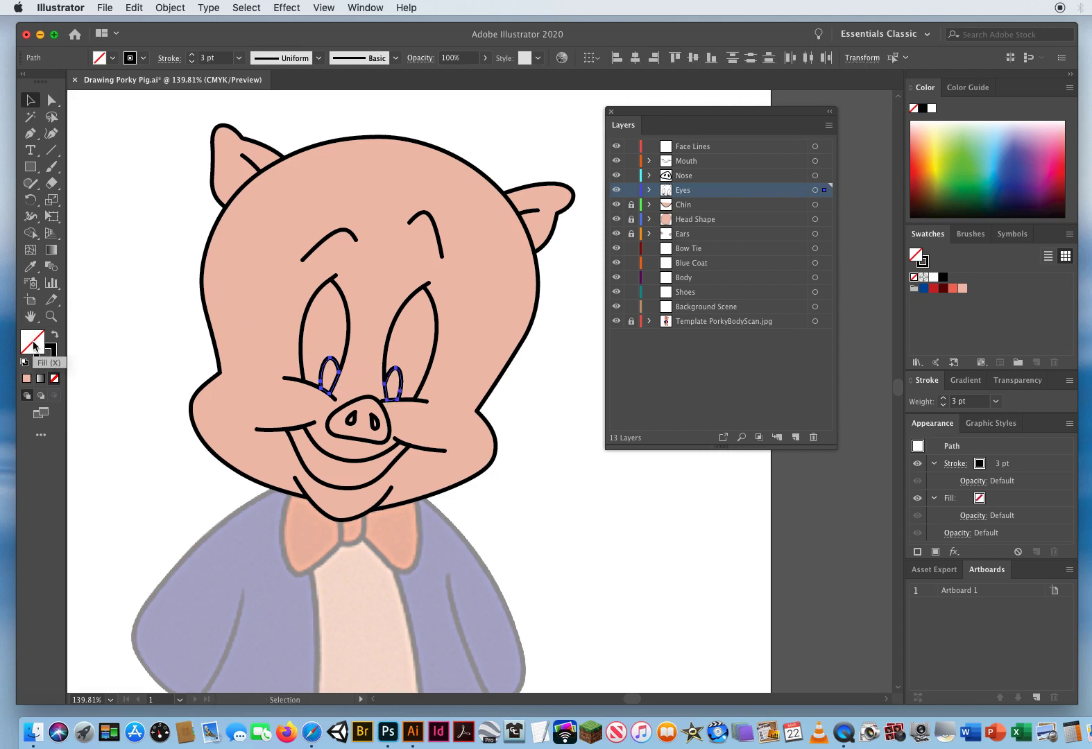
left_click(943, 276)
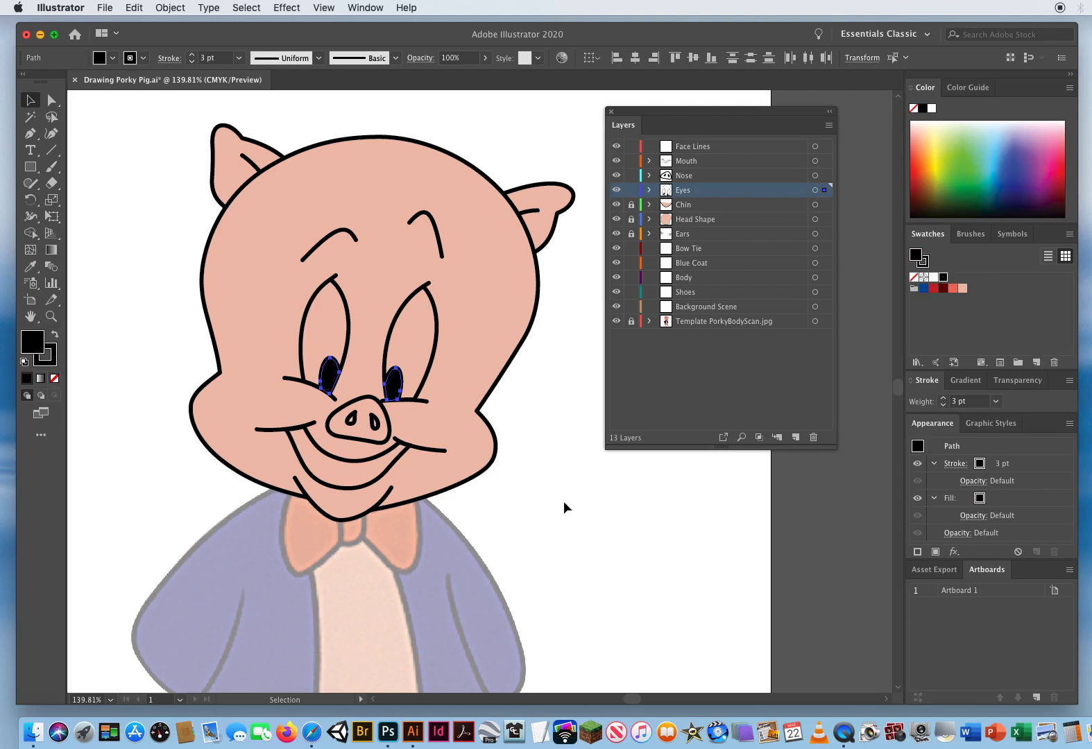
Fill both large eye shapes with the white swatch and deselect them
left_click(310, 303)
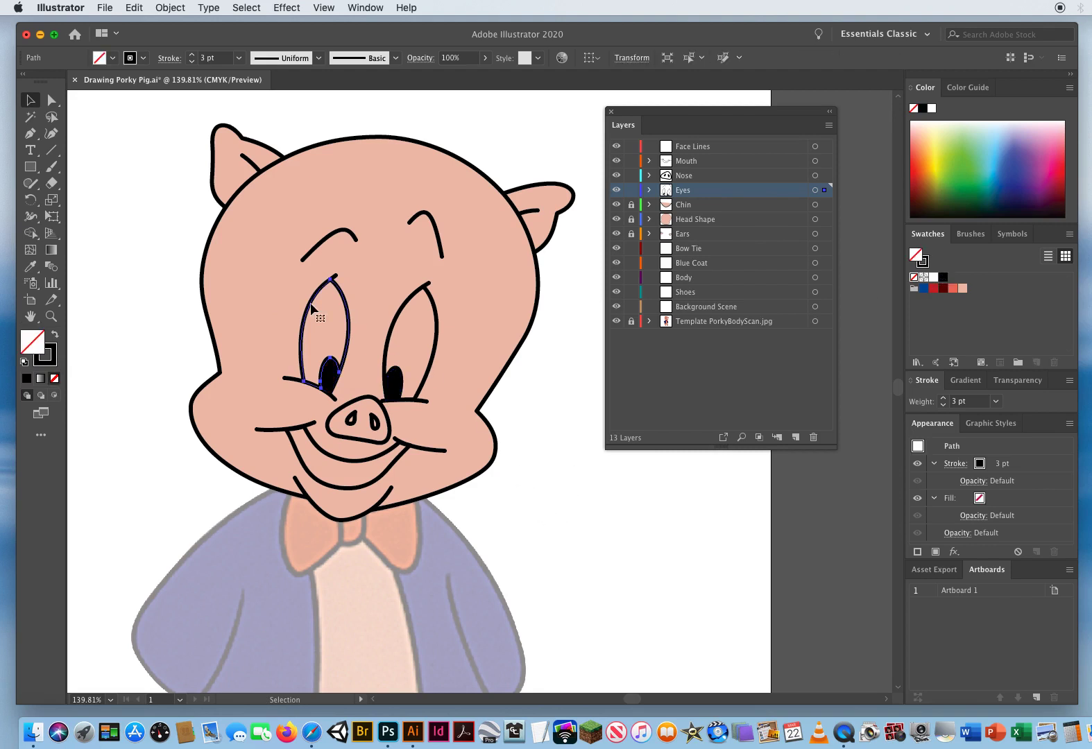
left_click(437, 319, "shift")
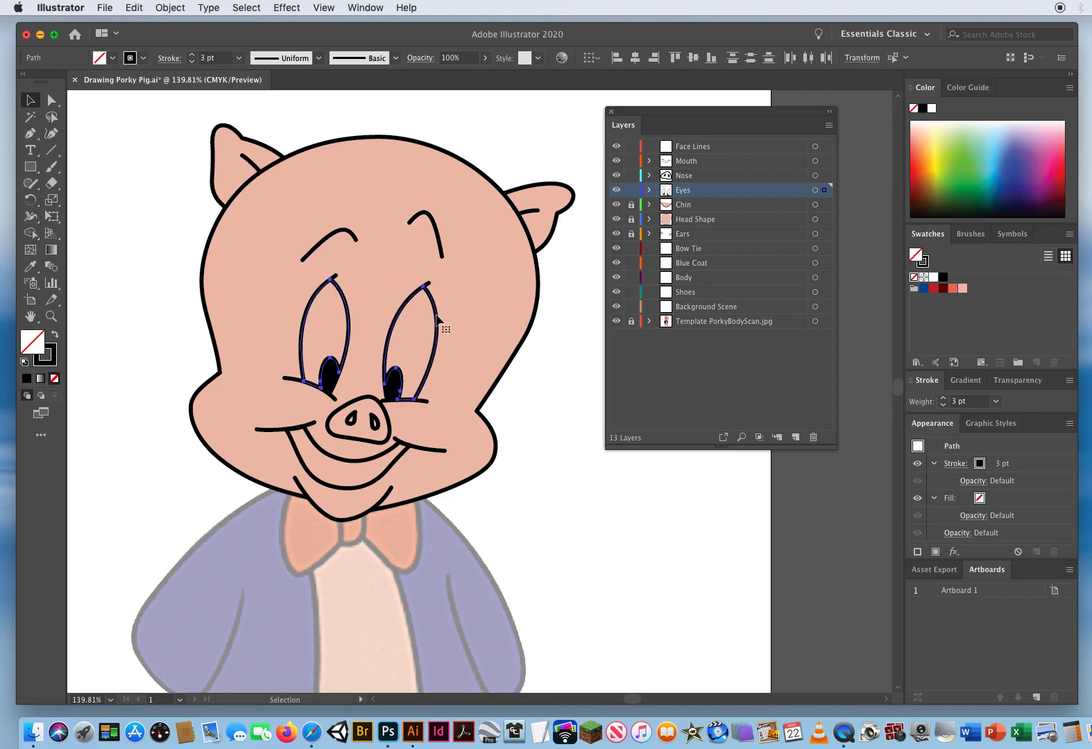
left_click(933, 277)
left_click(617, 528)
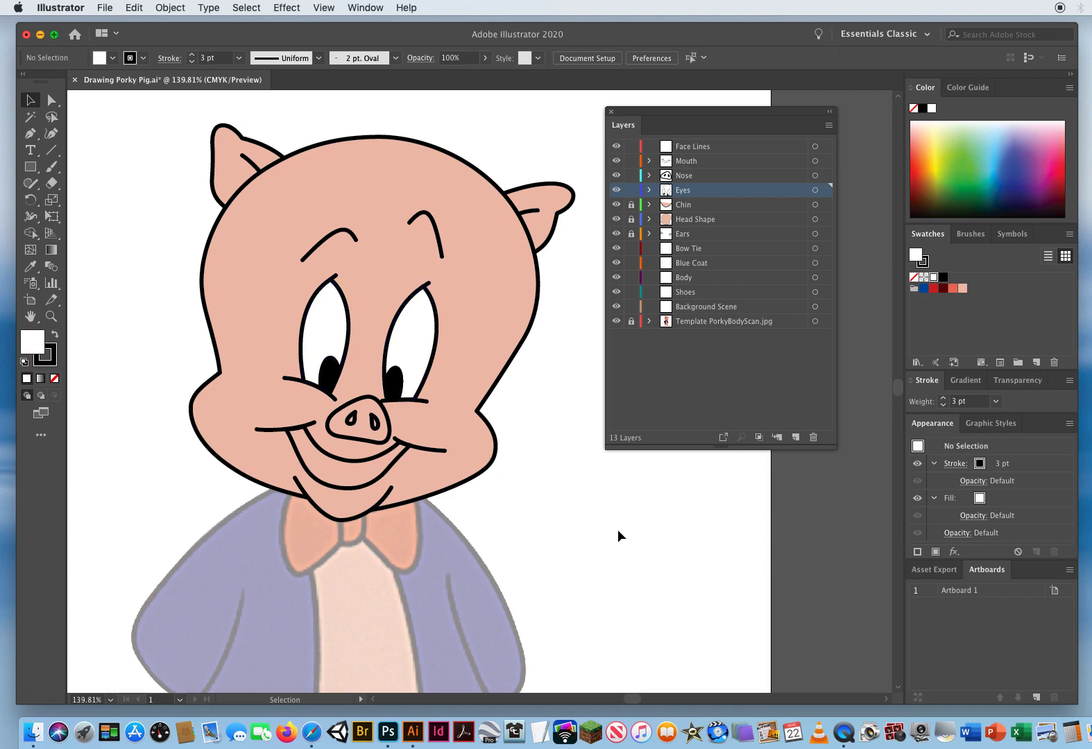
Lock the Eyes and Nose layers, and hide the Ears, Head Shape, Chin, Eyes and Nose layers
left_click(630, 190)
left_click(631, 175)
left_click(616, 233)
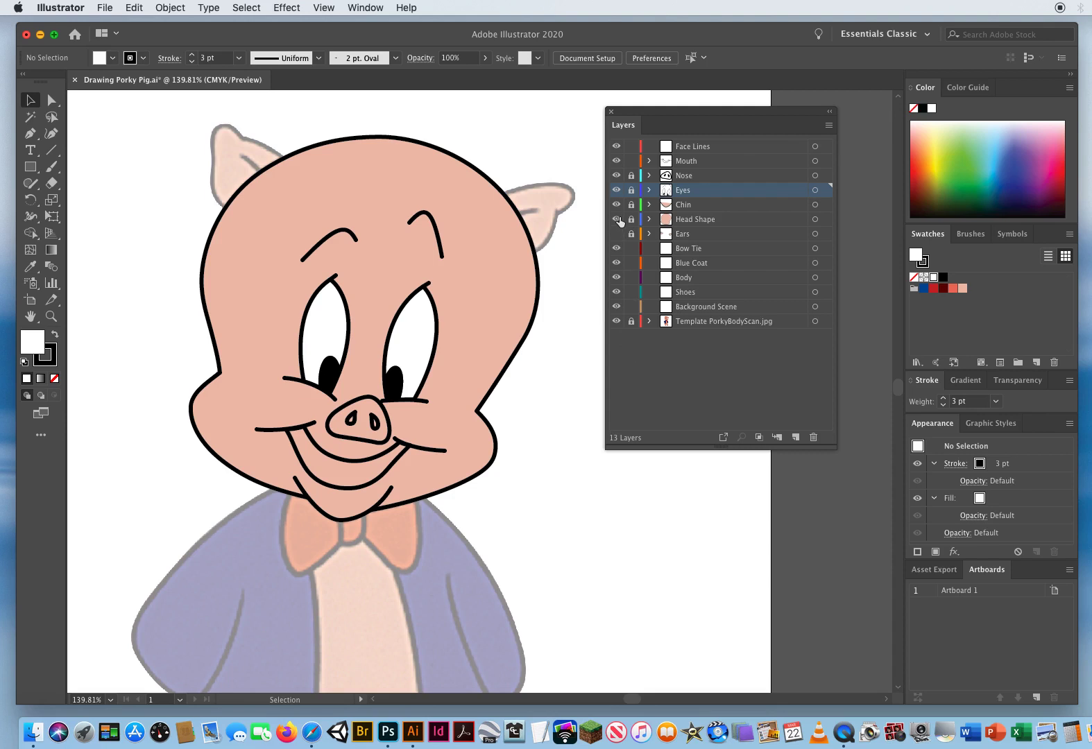
left_click(616, 219)
left_click(616, 205)
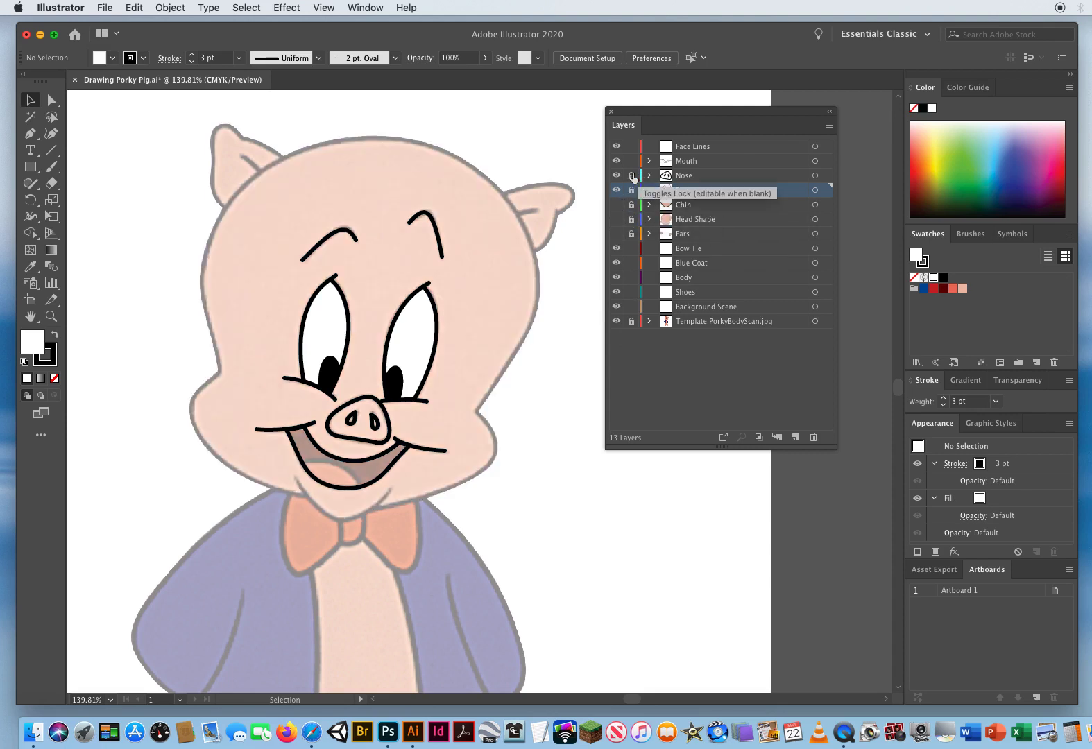
left_click(616, 190)
left_click(616, 176)
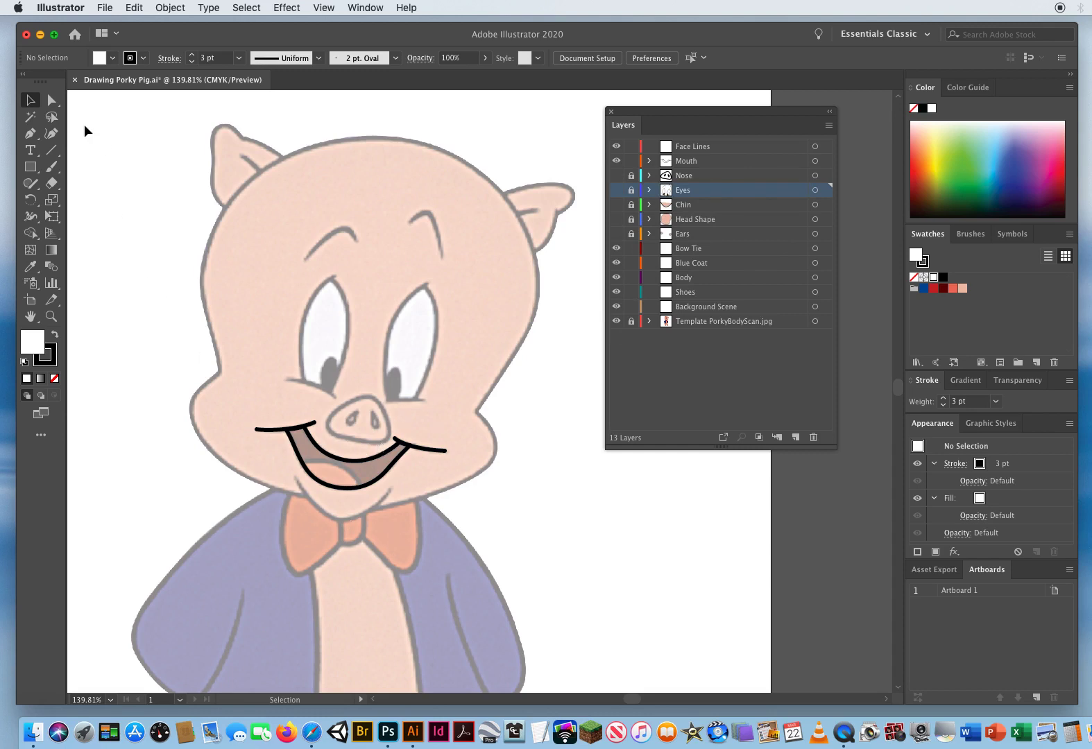
Draw the tongue curve on the Mouth layer with the Pen tool, overshooting the mouth outline at both ends, and check it without the template
left_click(323, 487)
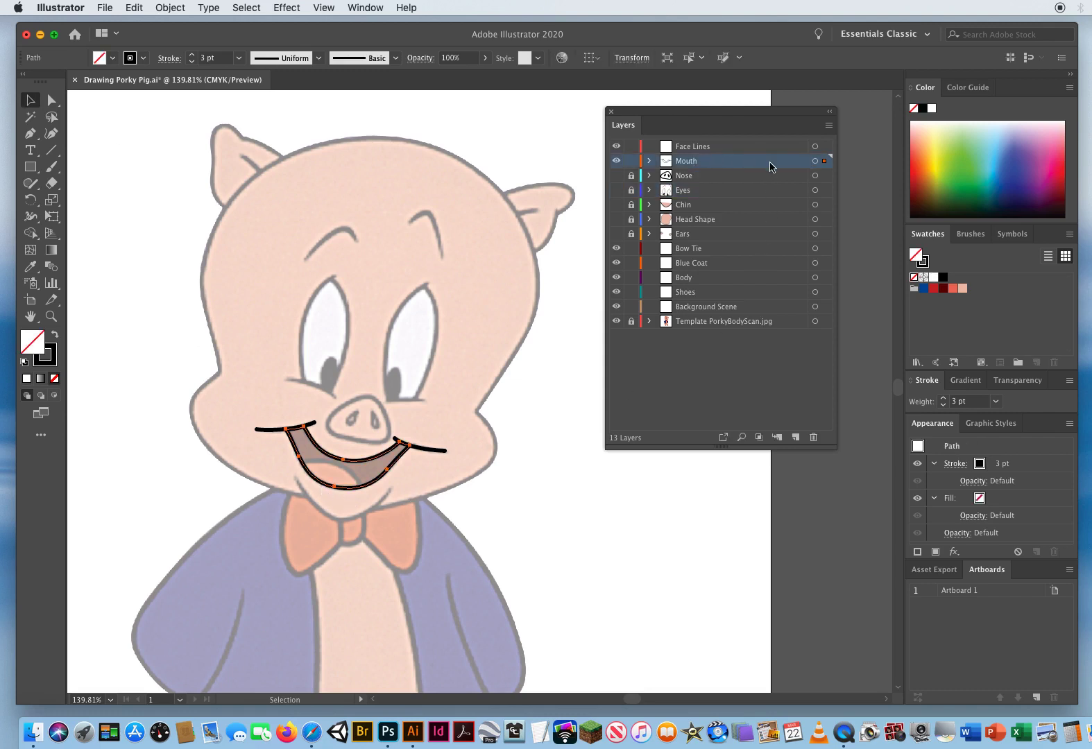
left_click(508, 484)
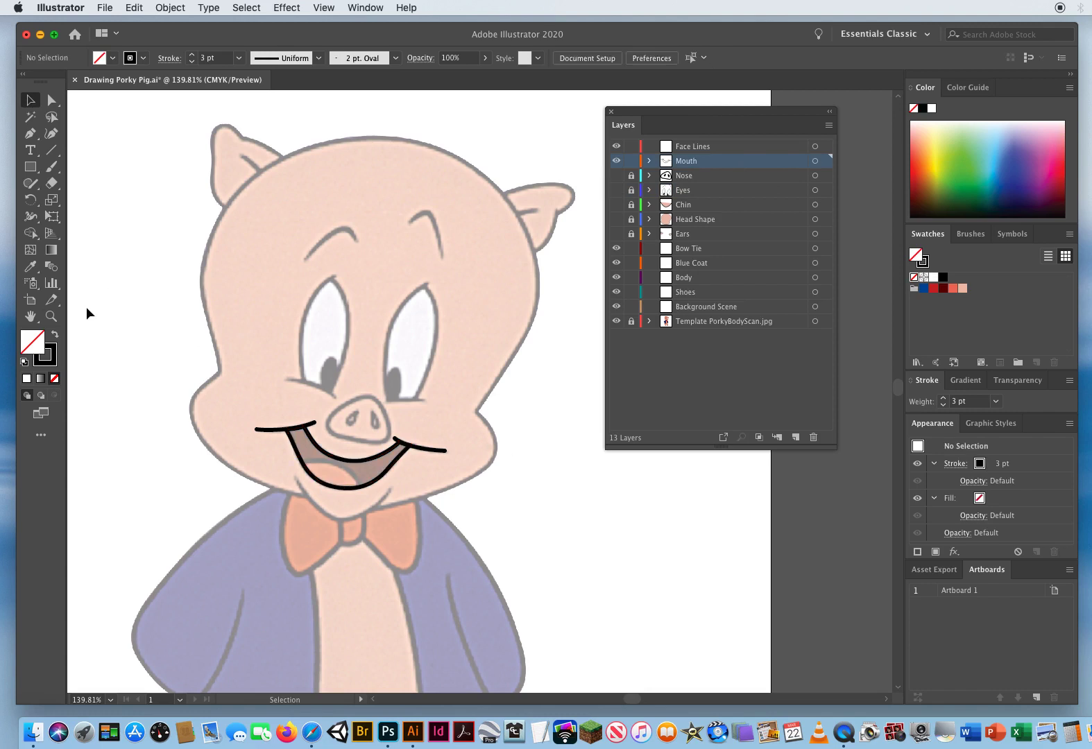
left_click(51, 316)
left_click(369, 429)
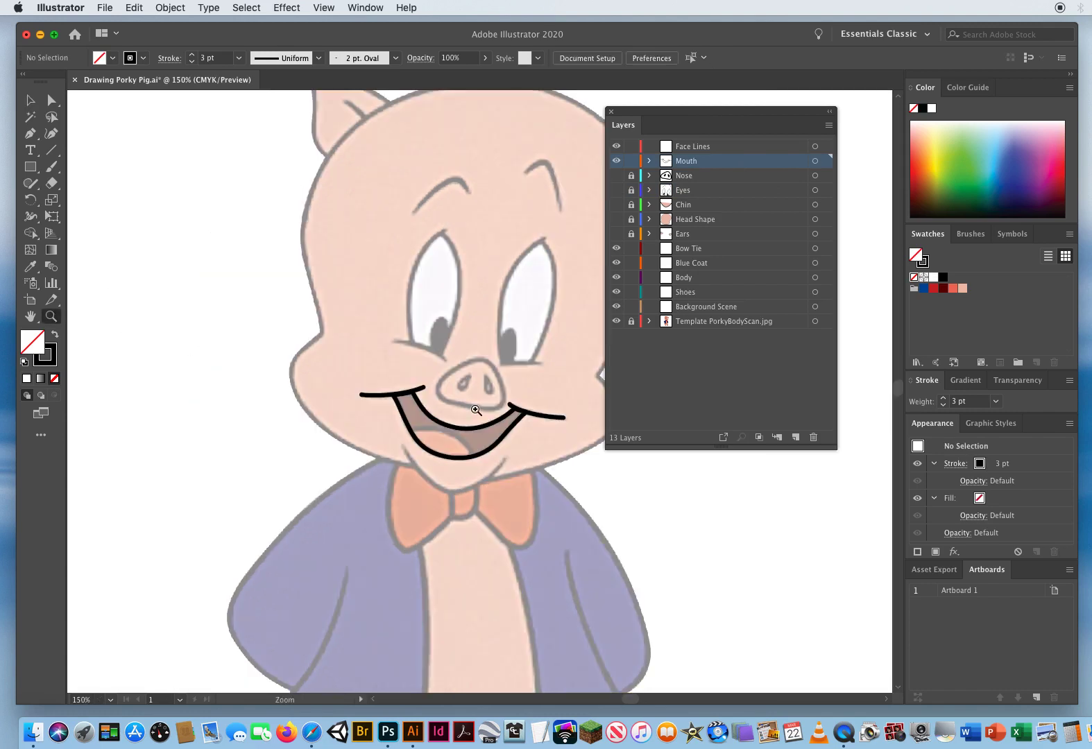
left_click(475, 410)
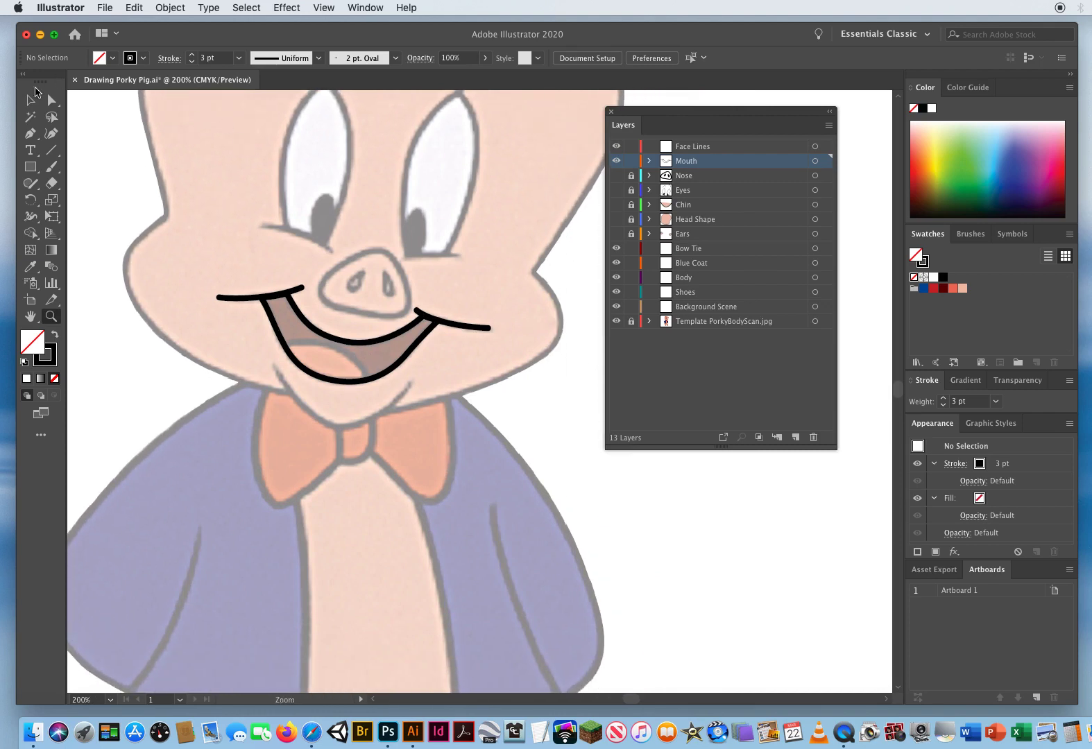
left_click(38, 137)
left_click_drag(249, 351, 310, 333)
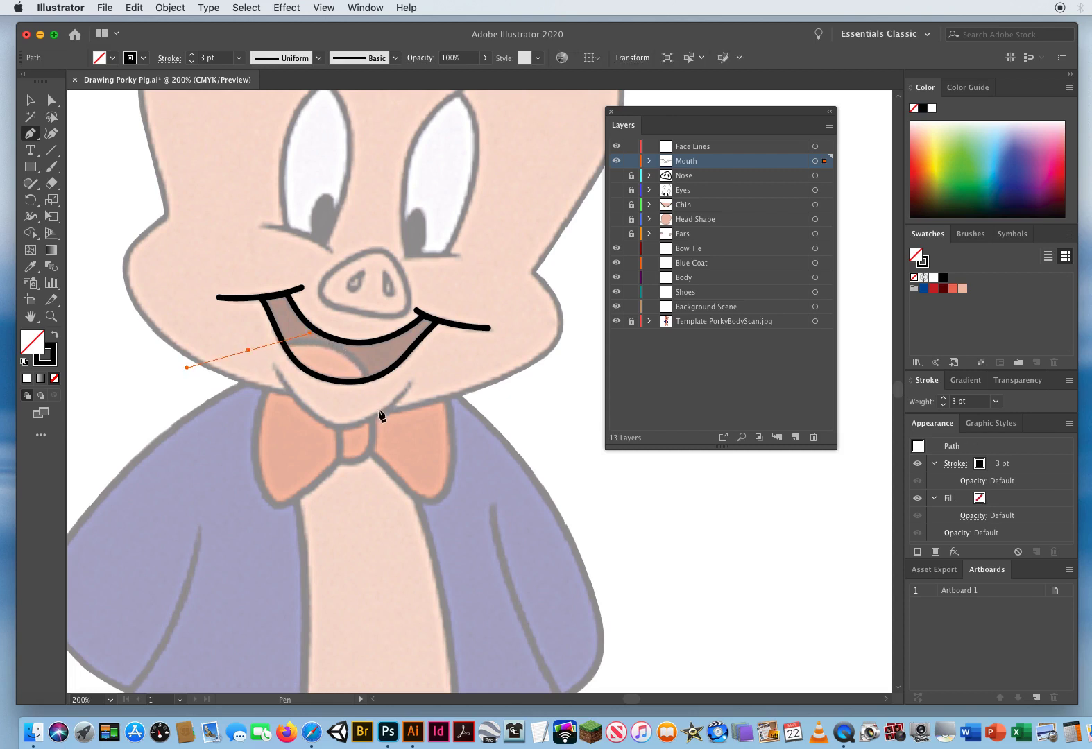
left_click_drag(381, 421, 390, 507)
left_click(30, 99)
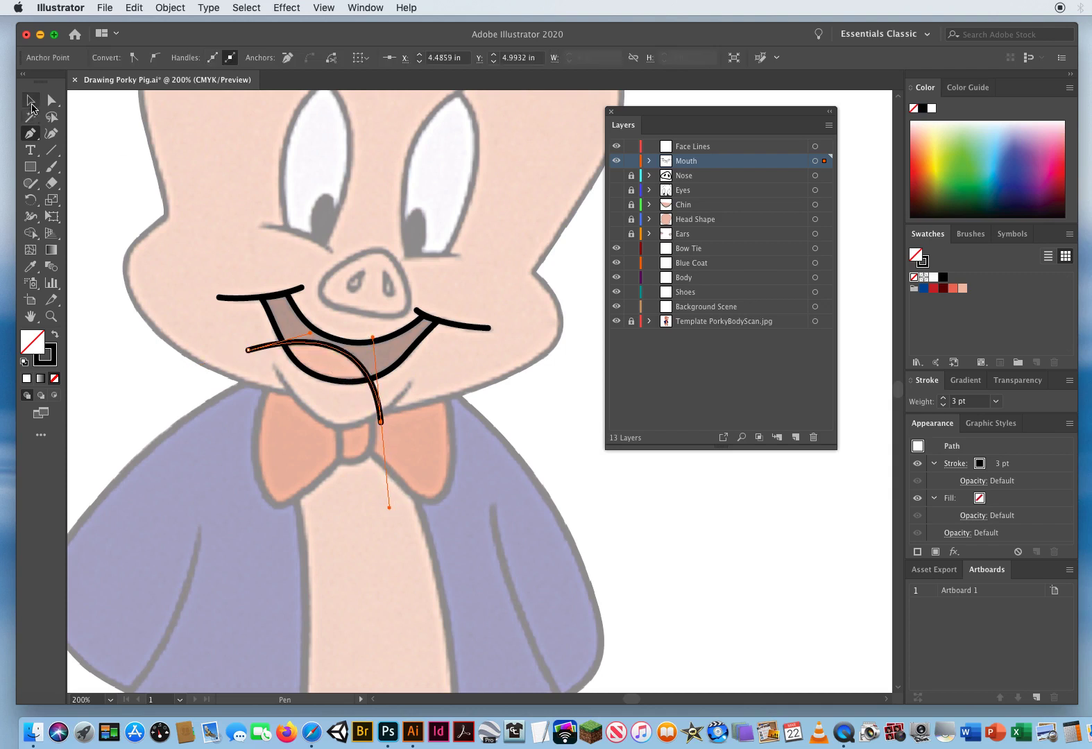
left_click(190, 254)
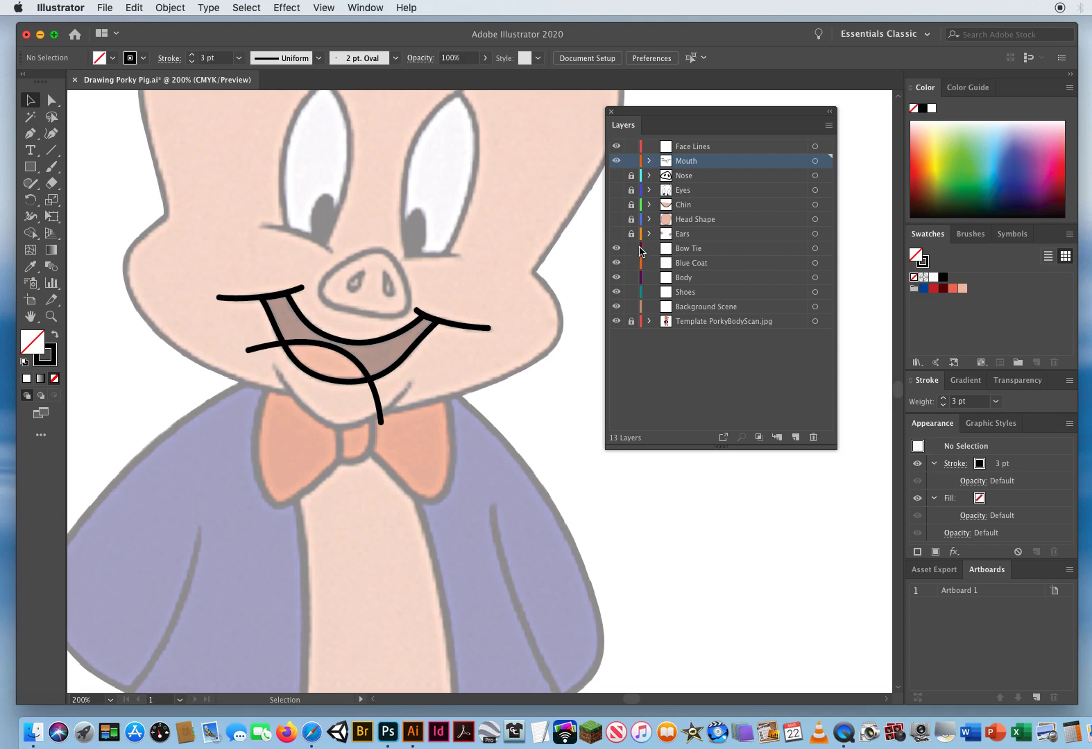
left_click(617, 322)
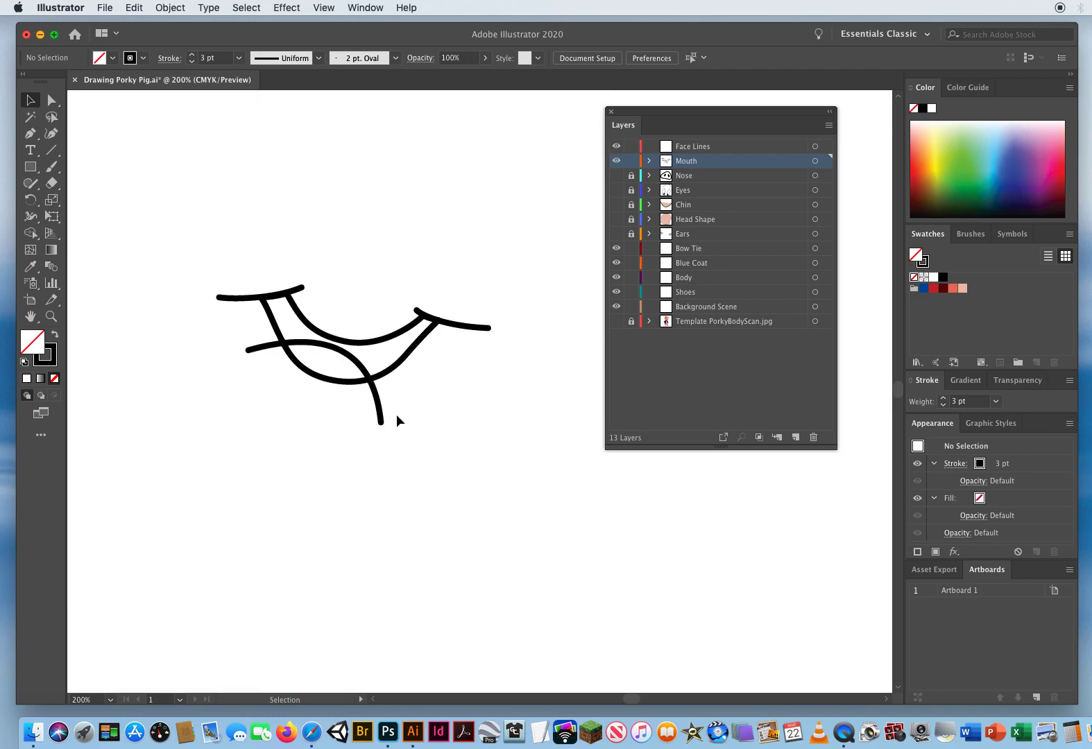
left_click(616, 321)
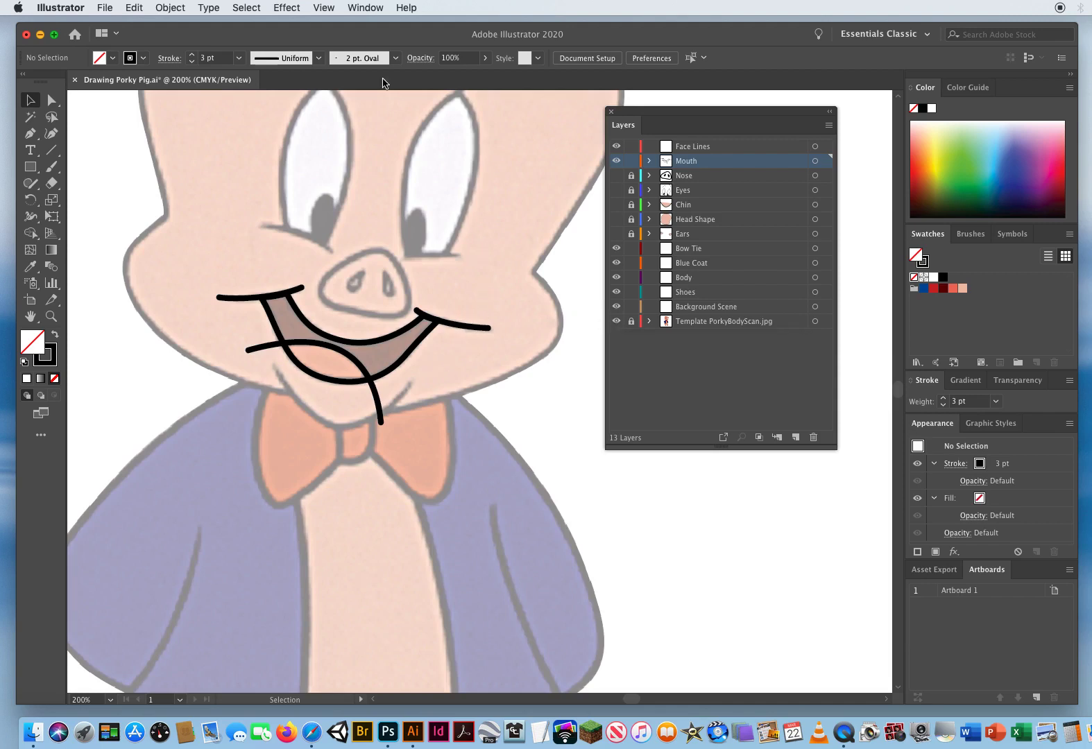
Divide the closed mouth shape along the tongue curve with Pathfinder and ungroup the resulting pieces
left_click(367, 7)
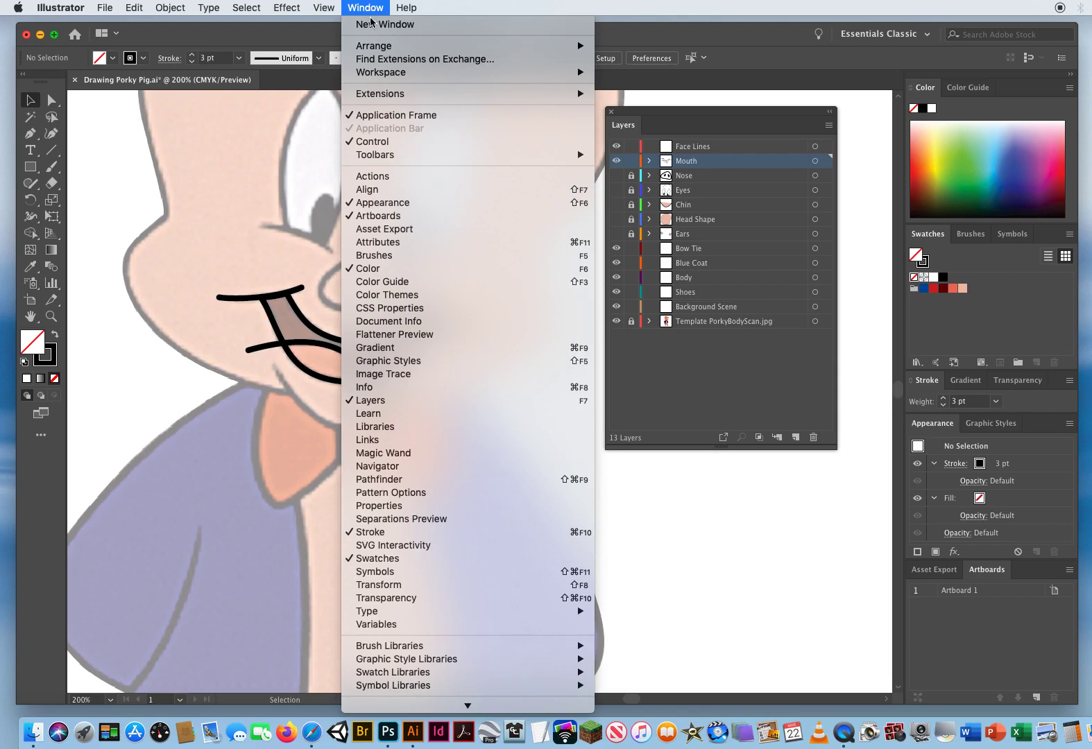
left_click(413, 480)
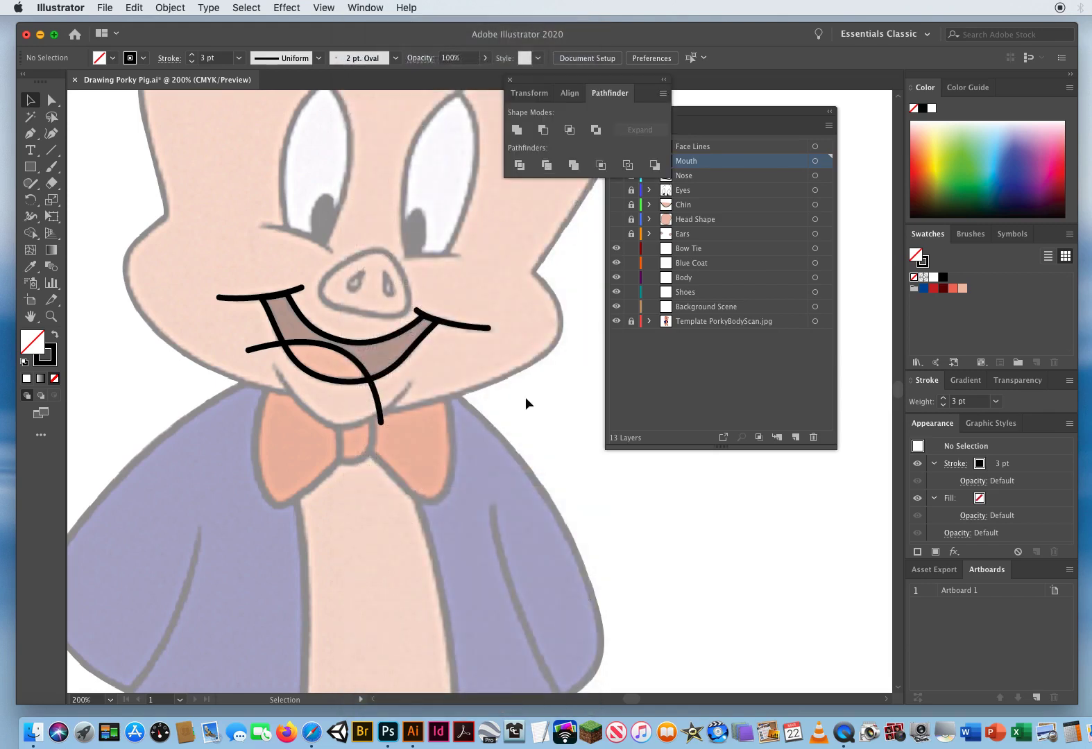
left_click_drag(539, 80, 120, 121)
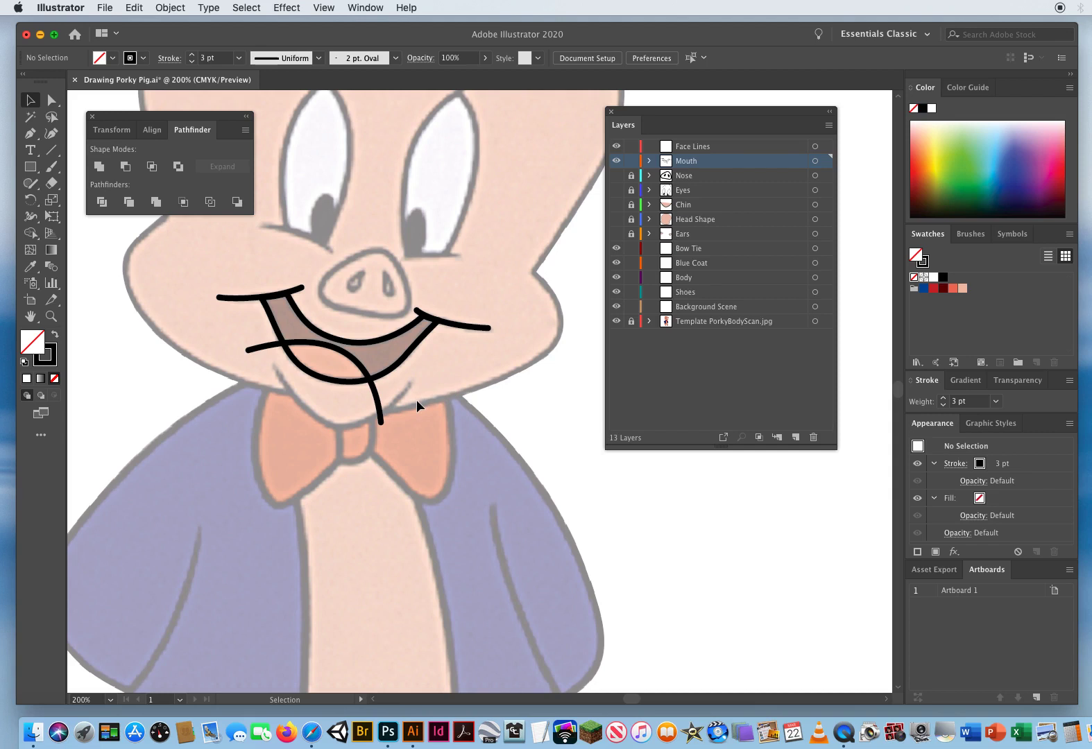
left_click_drag(392, 392, 341, 361)
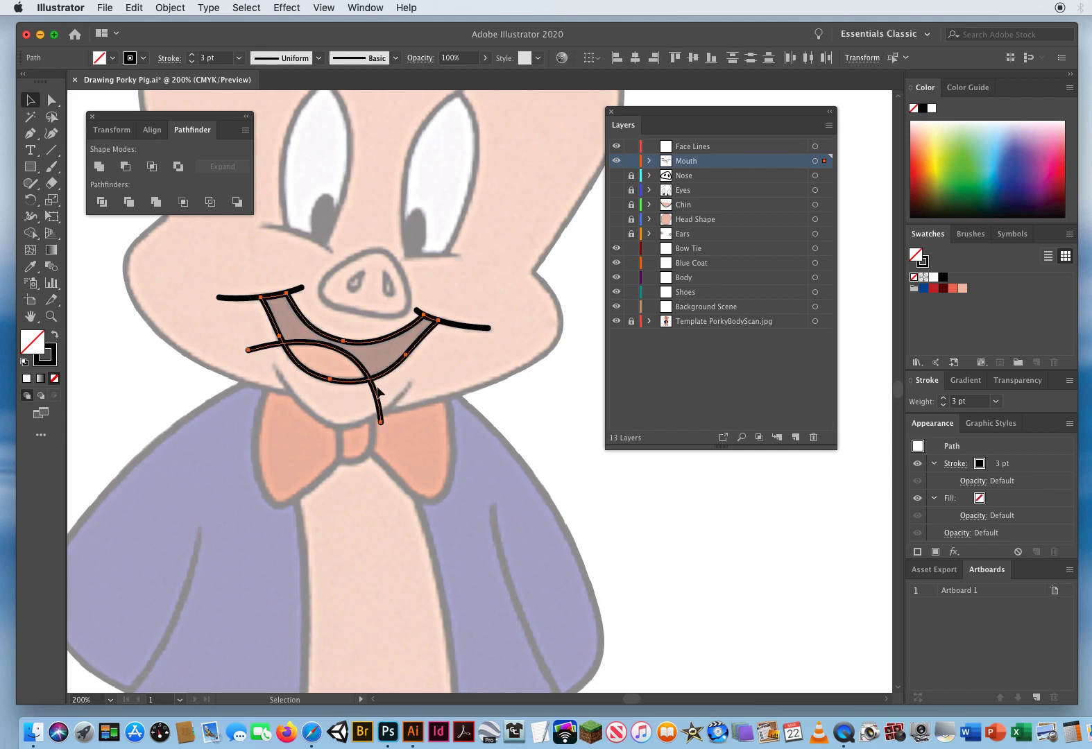
left_click_drag(332, 357, 410, 424)
left_click(102, 202)
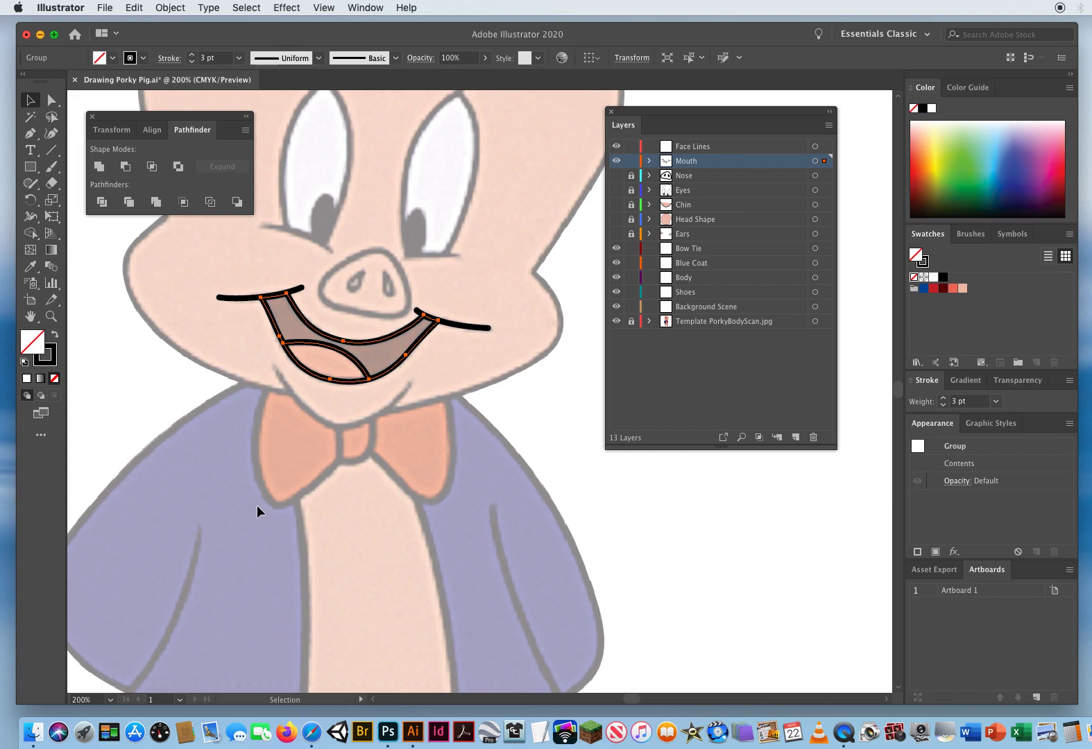
left_click(168, 9)
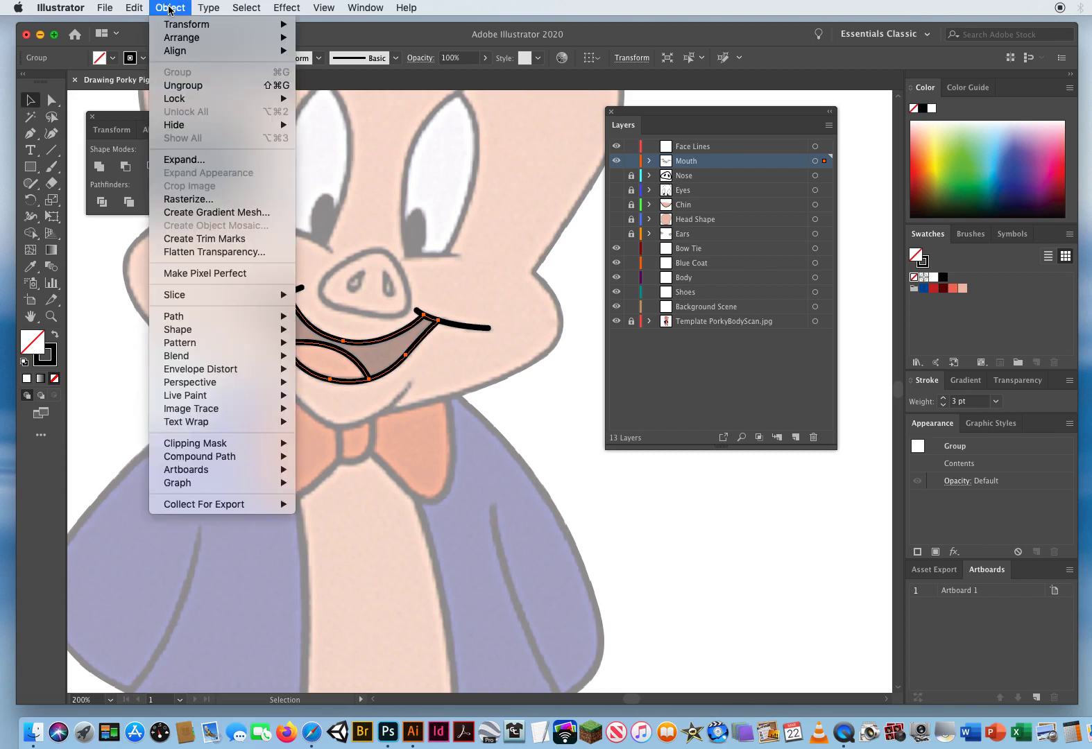
left_click(215, 89)
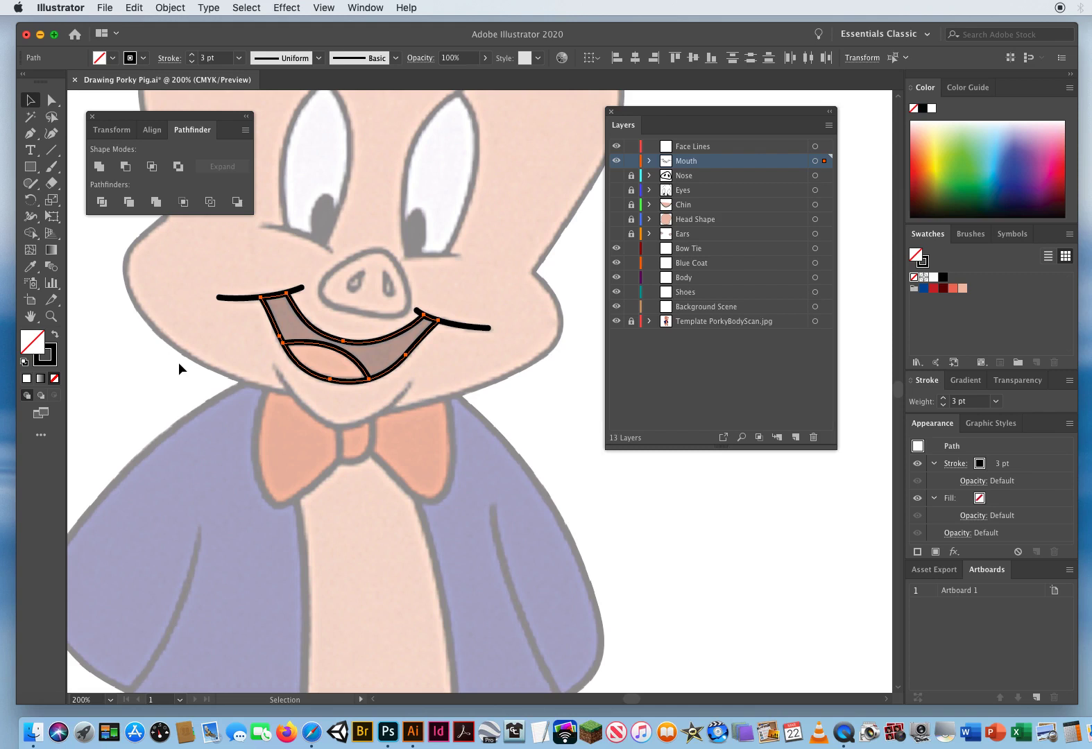
Move the tongue piece away from the mouth to check that it is separate, and undo the move
left_click(137, 359)
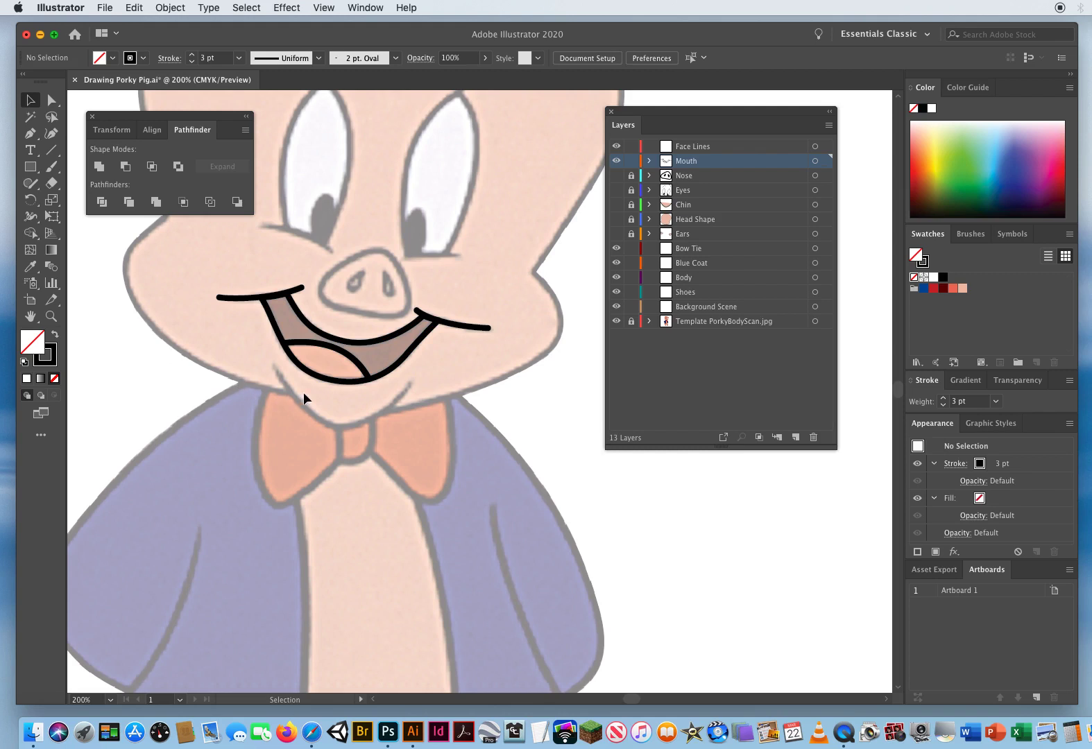
left_click_drag(312, 381, 300, 398)
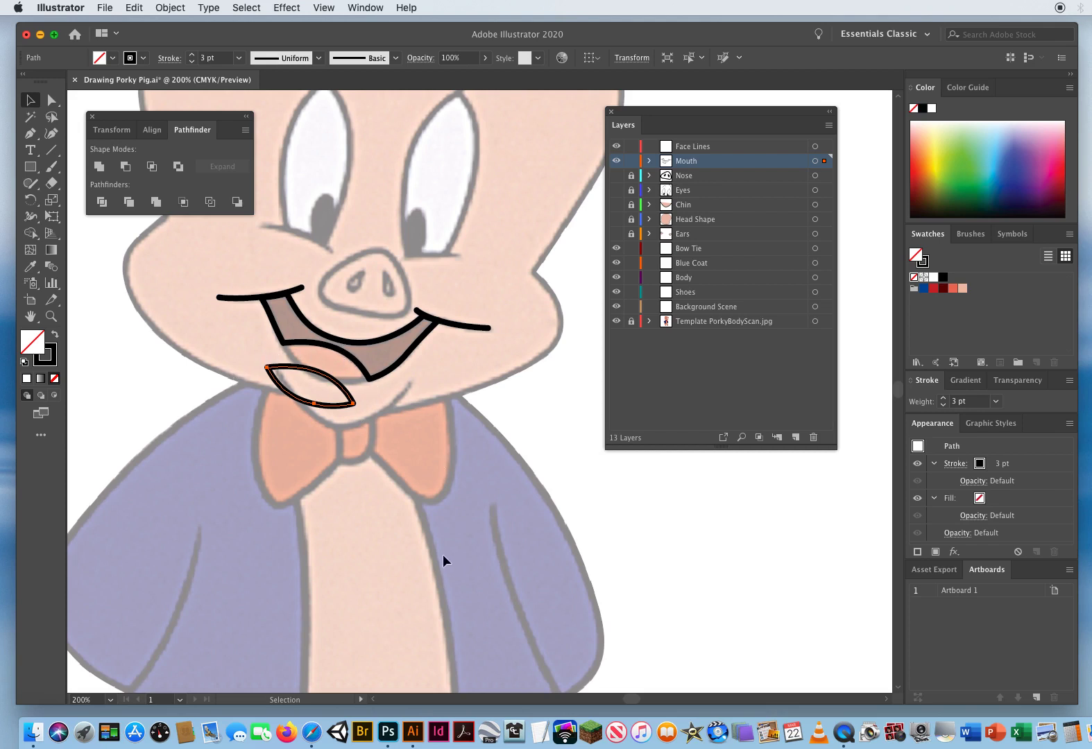
left_click(135, 8)
left_click(139, 25)
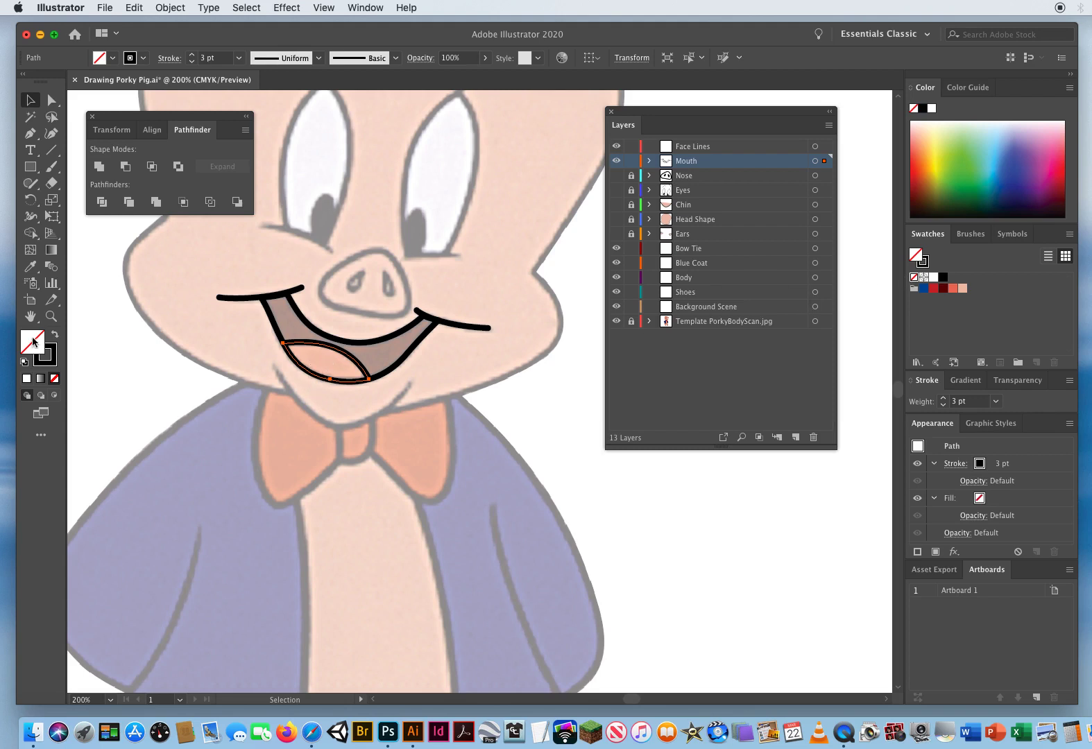
Fill the tongue with the coral red swatch and the mouth interior with the dark maroon swatch, and deselect
left_click(951, 288)
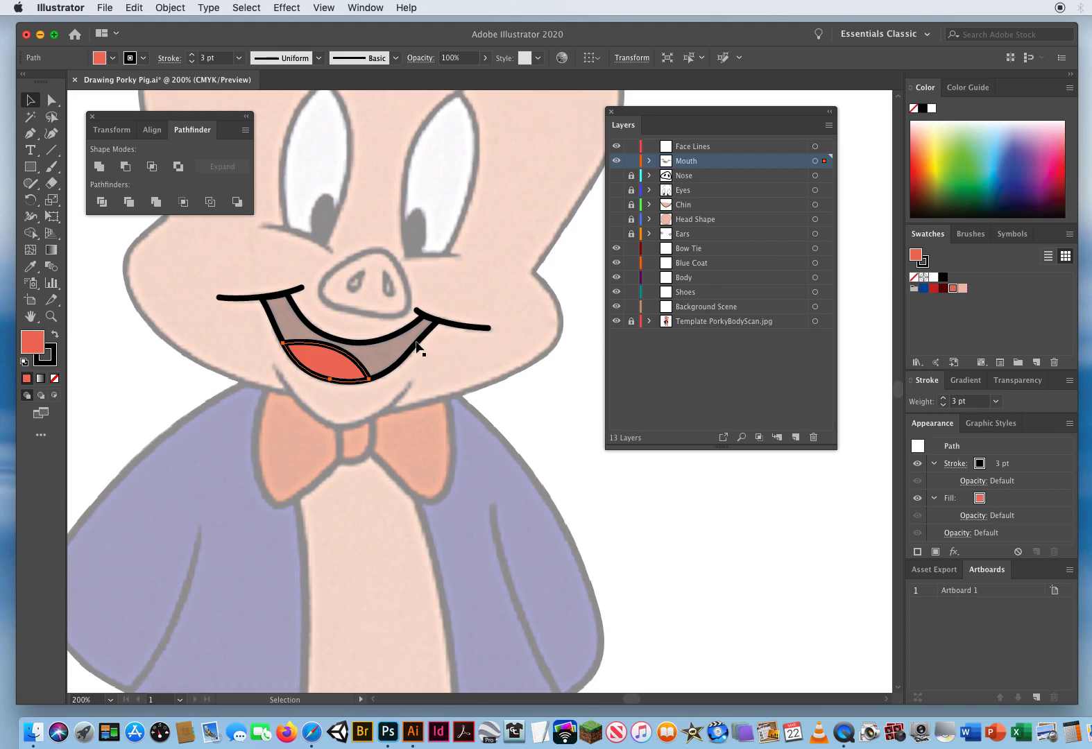
left_click(387, 339)
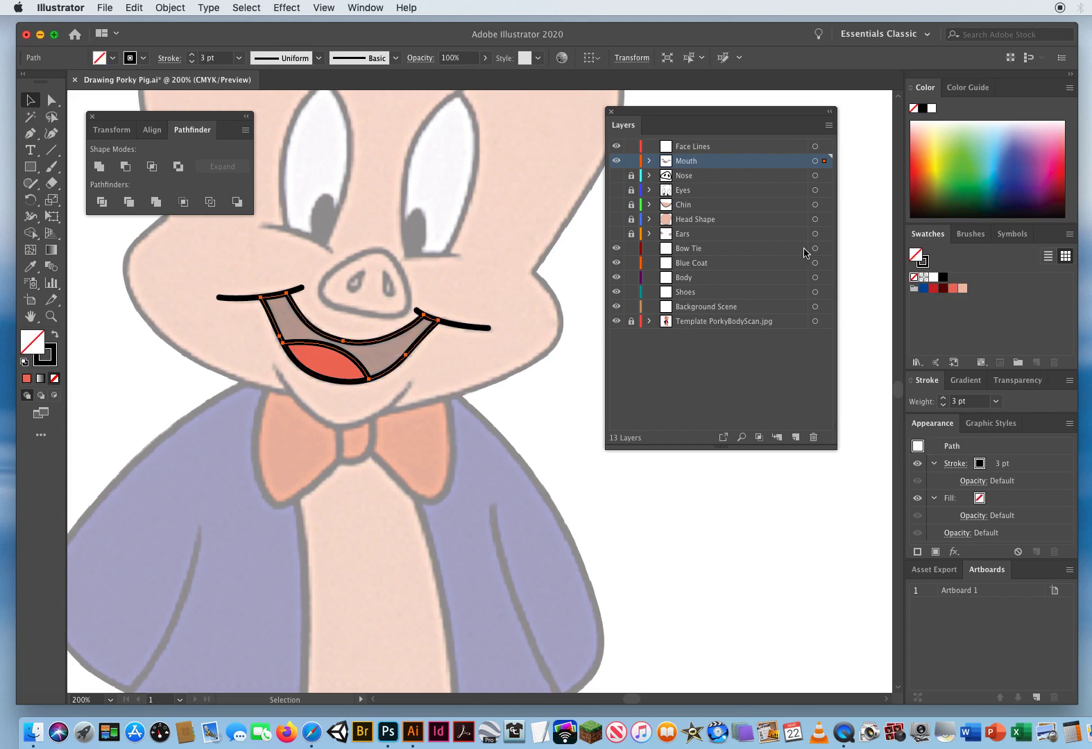
left_click(942, 287)
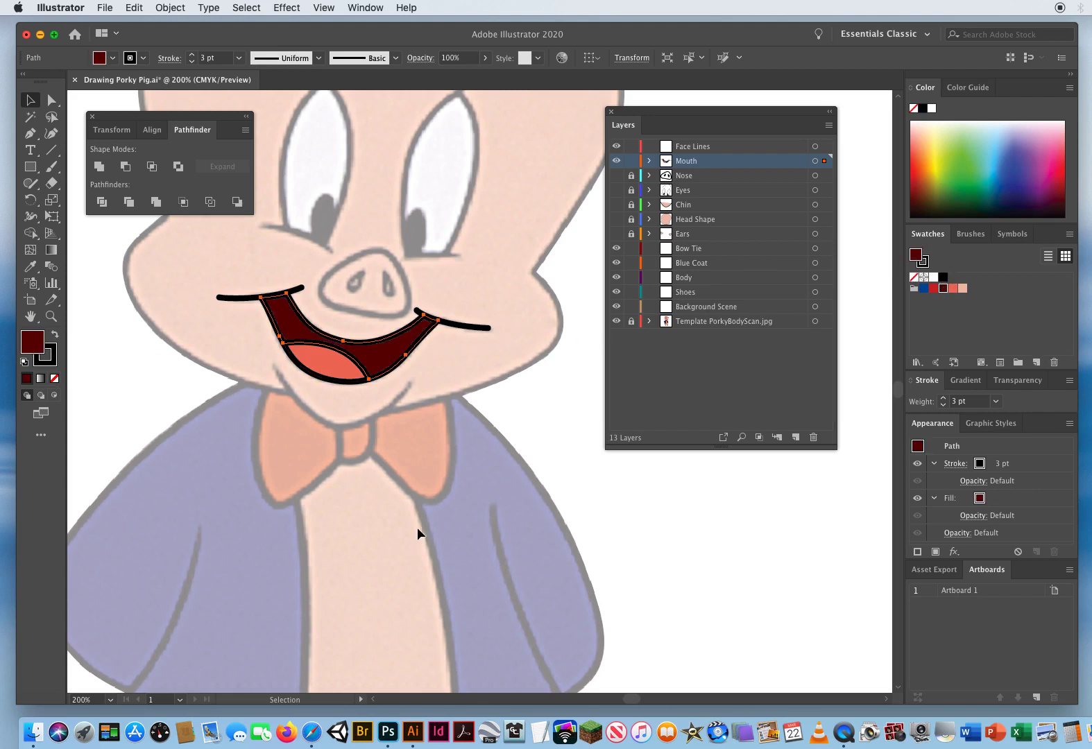
left_click(509, 412)
Show the Nose, Eyes, Chin, Head Shape and Ears layers and check the coloured head without the template
left_click(51, 316)
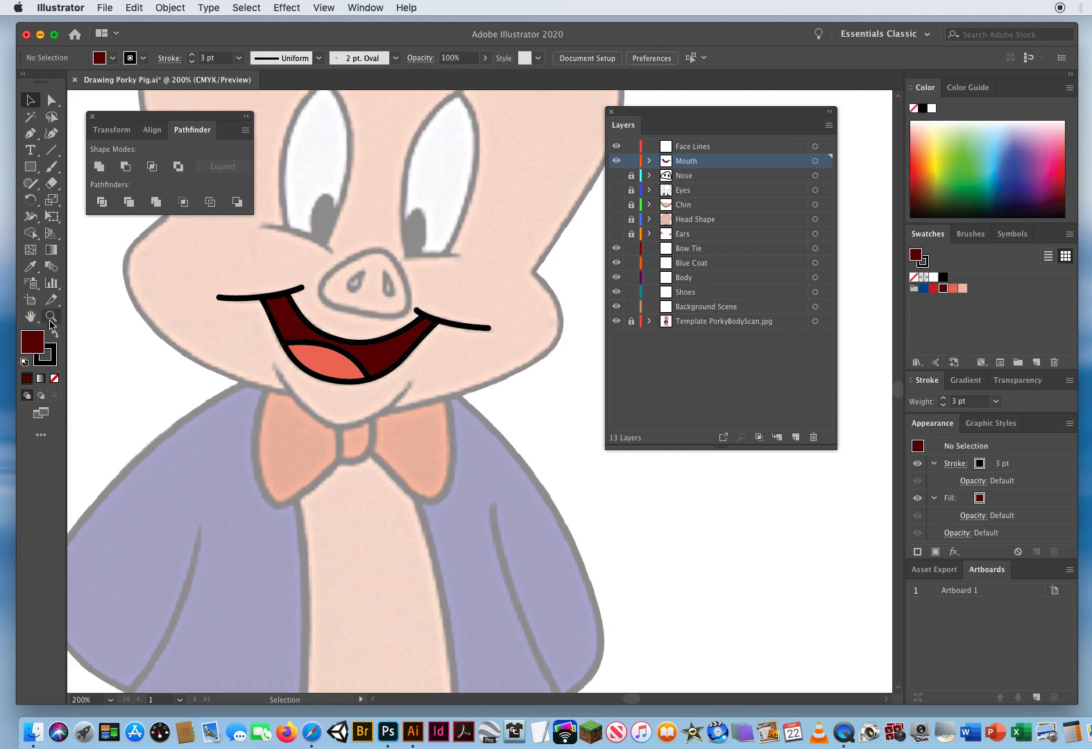
left_click(461, 412, "alt")
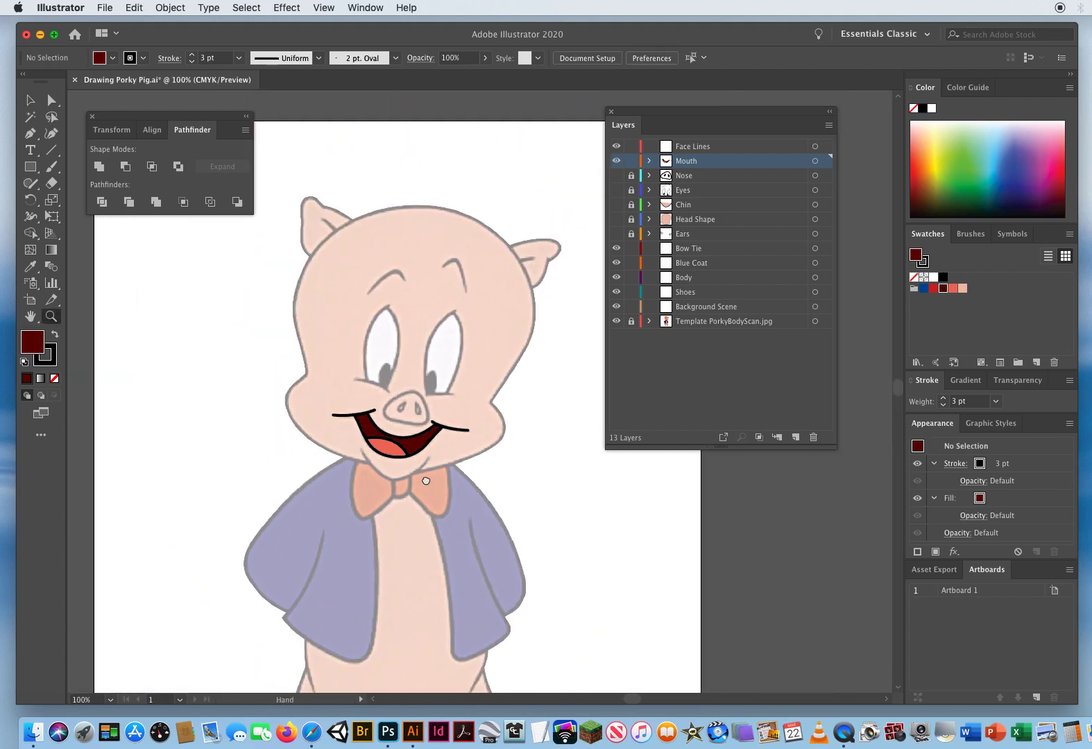
left_click(615, 175)
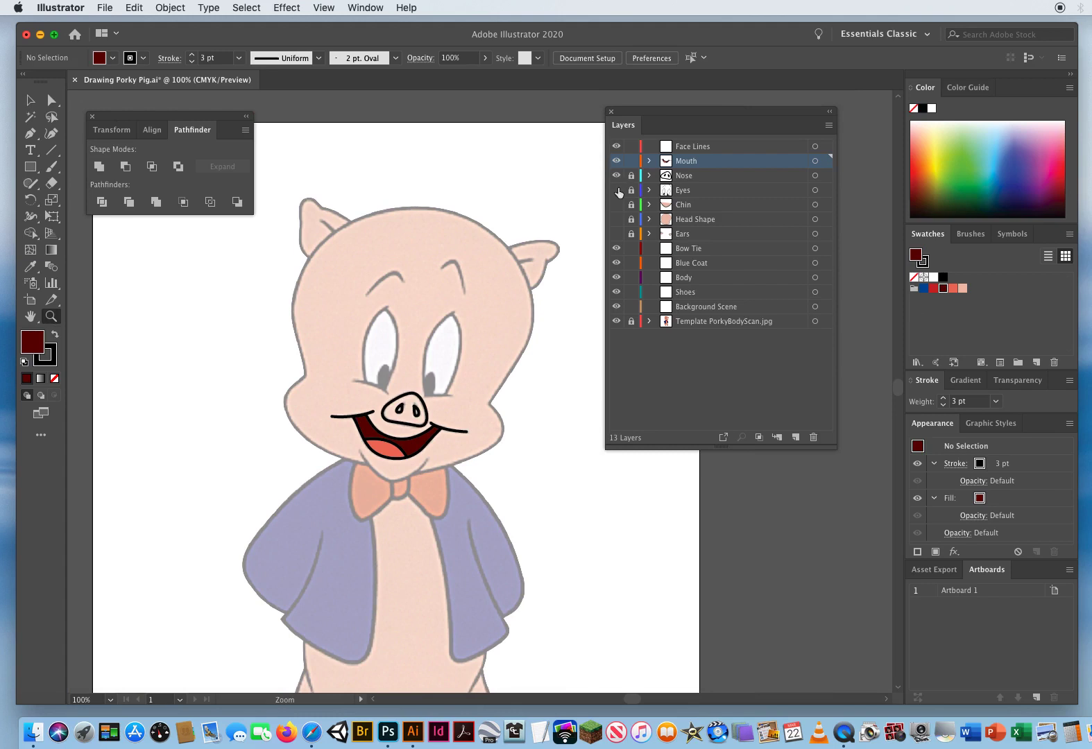
left_click(616, 190)
left_click(616, 204)
left_click(616, 219)
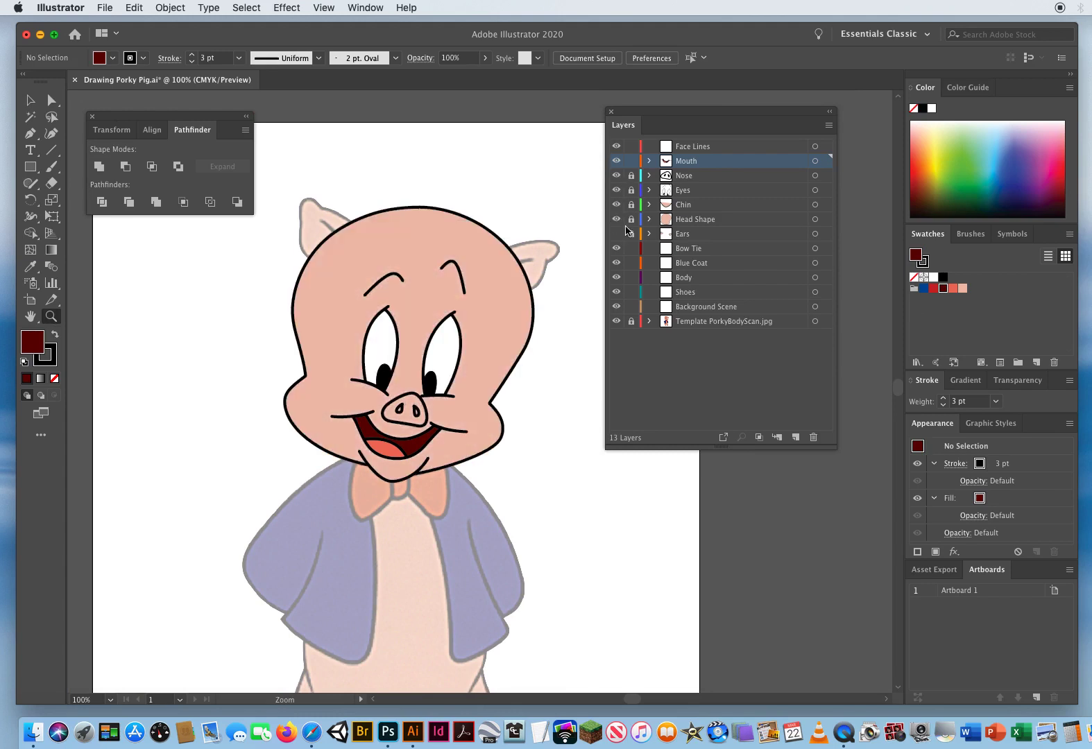
left_click(615, 233)
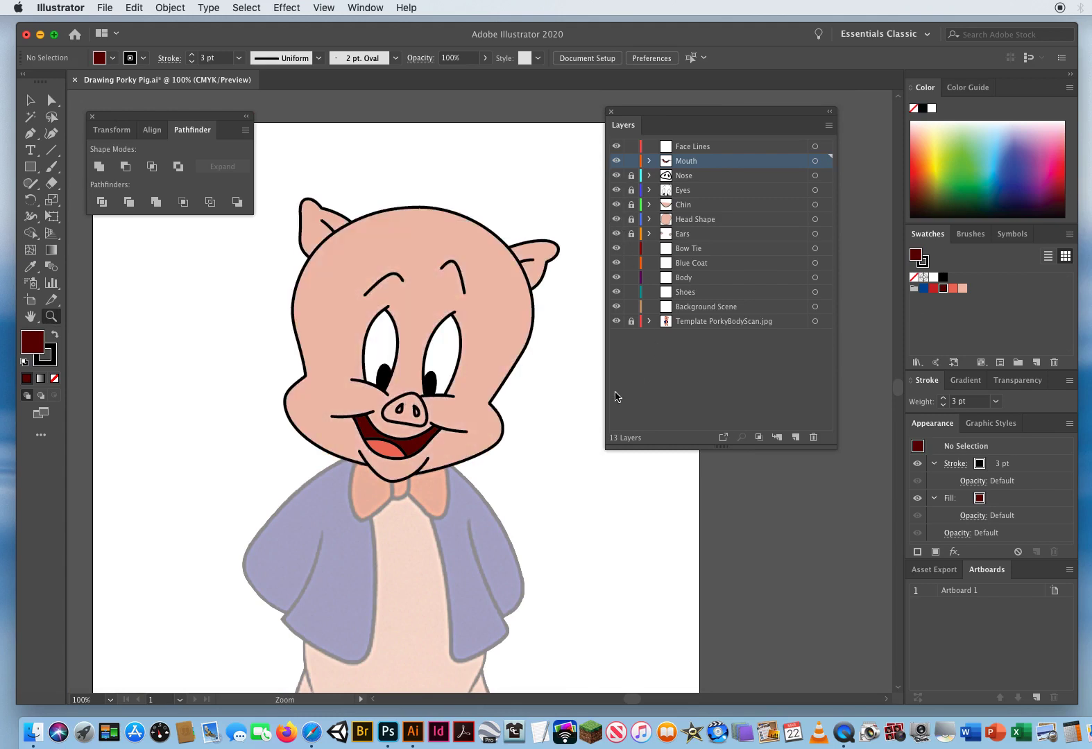
left_click(615, 321)
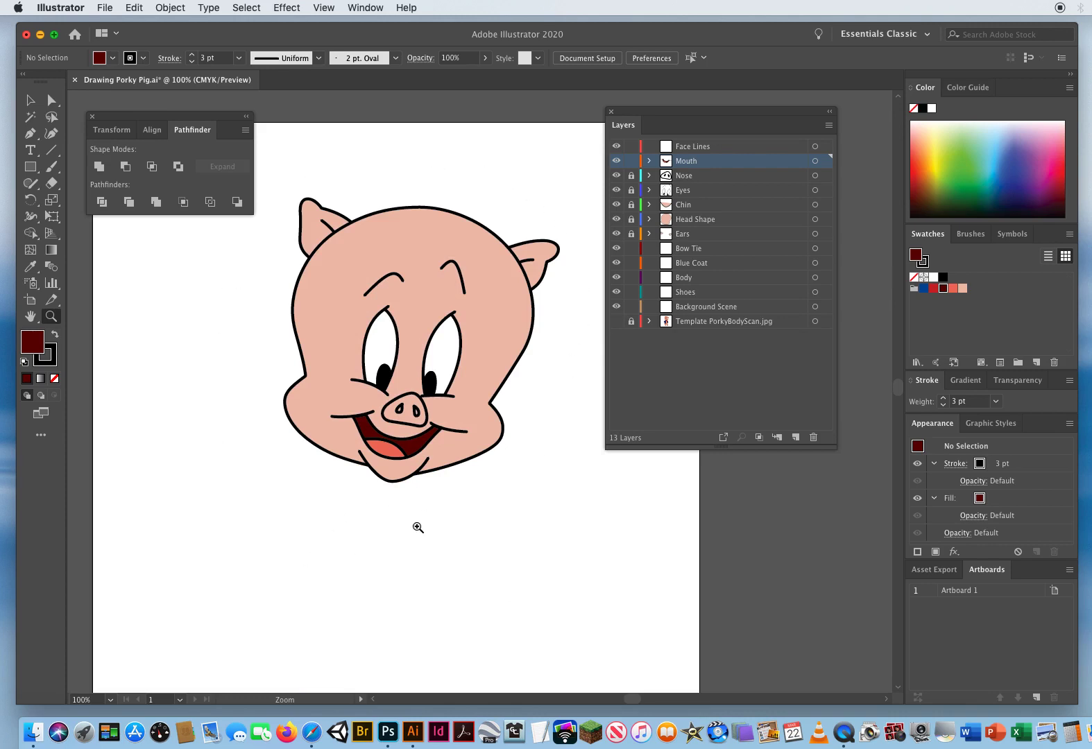
left_click(616, 321)
Save the drawing to the Desktop as an Illustrator 2020 file named with the author's last and first name plus Porky
key("v")
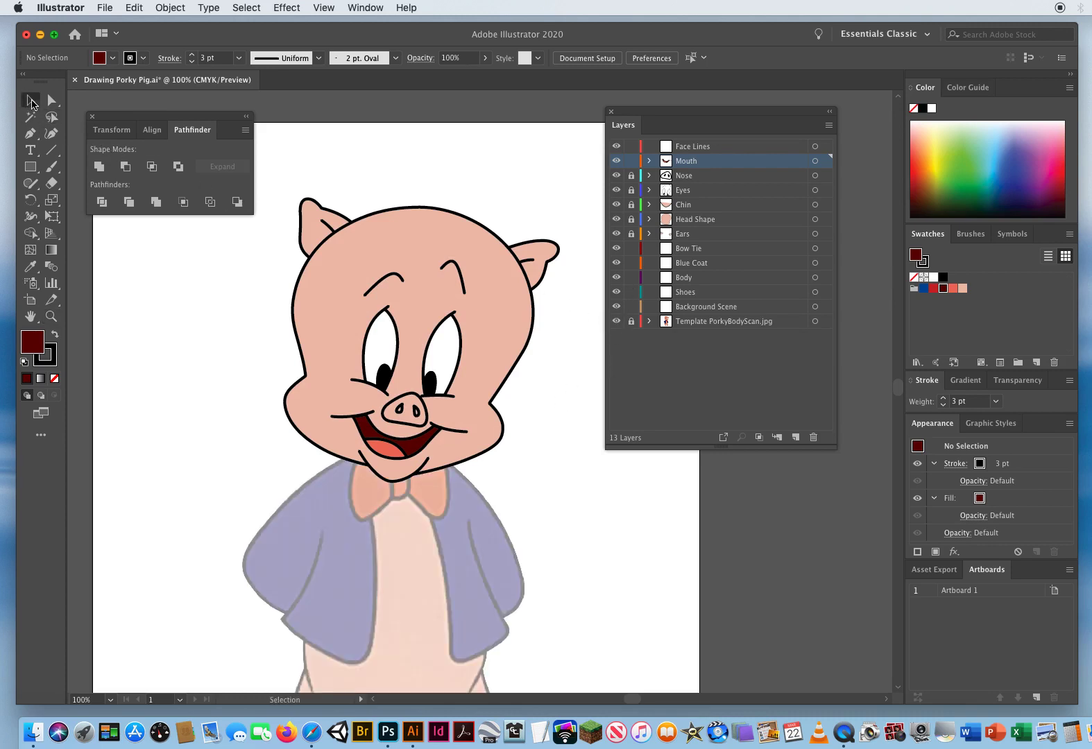
left_click(105, 8)
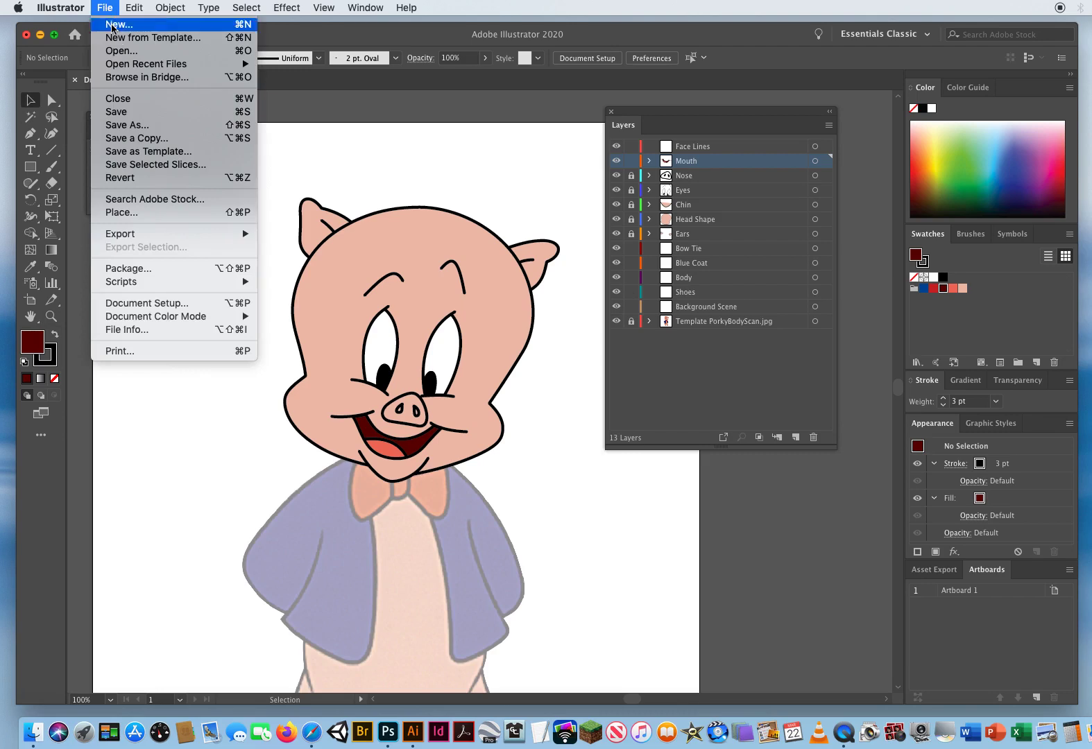
left_click(133, 125)
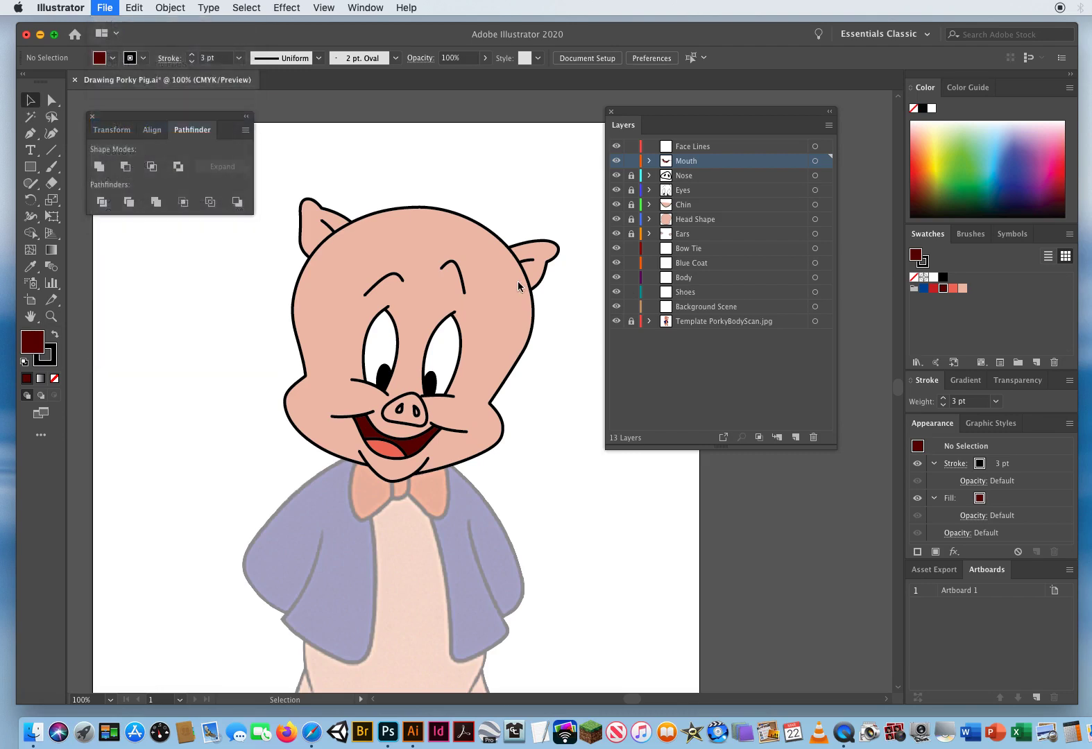
left_click(443, 253)
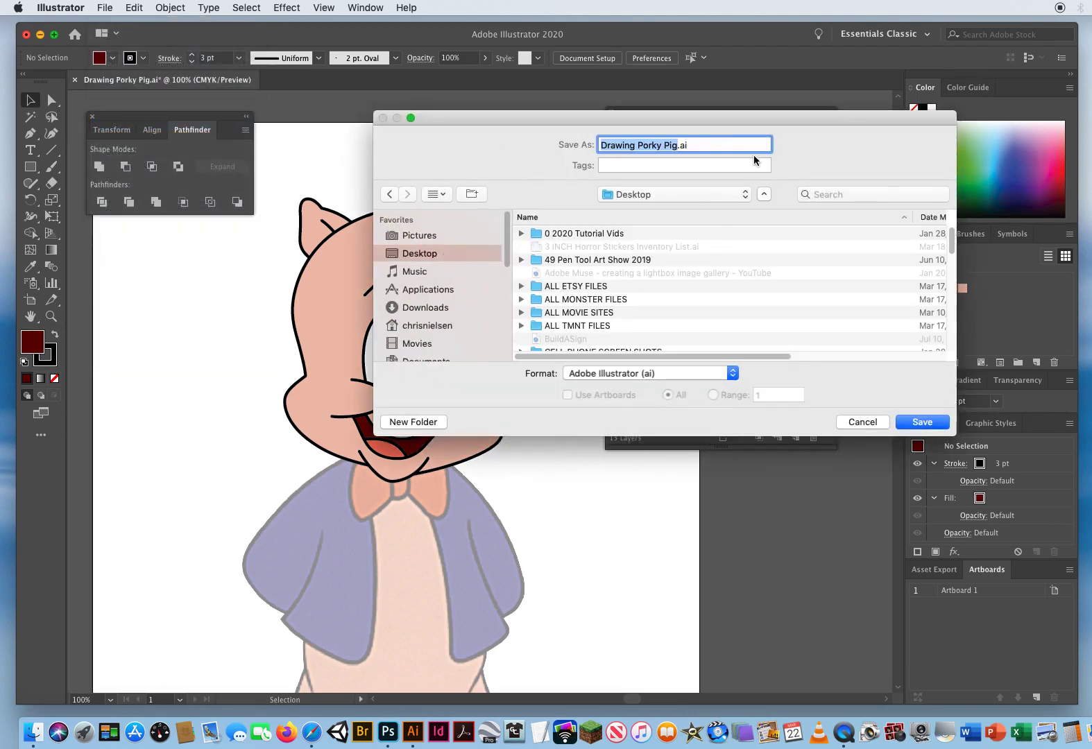
type("Nie")
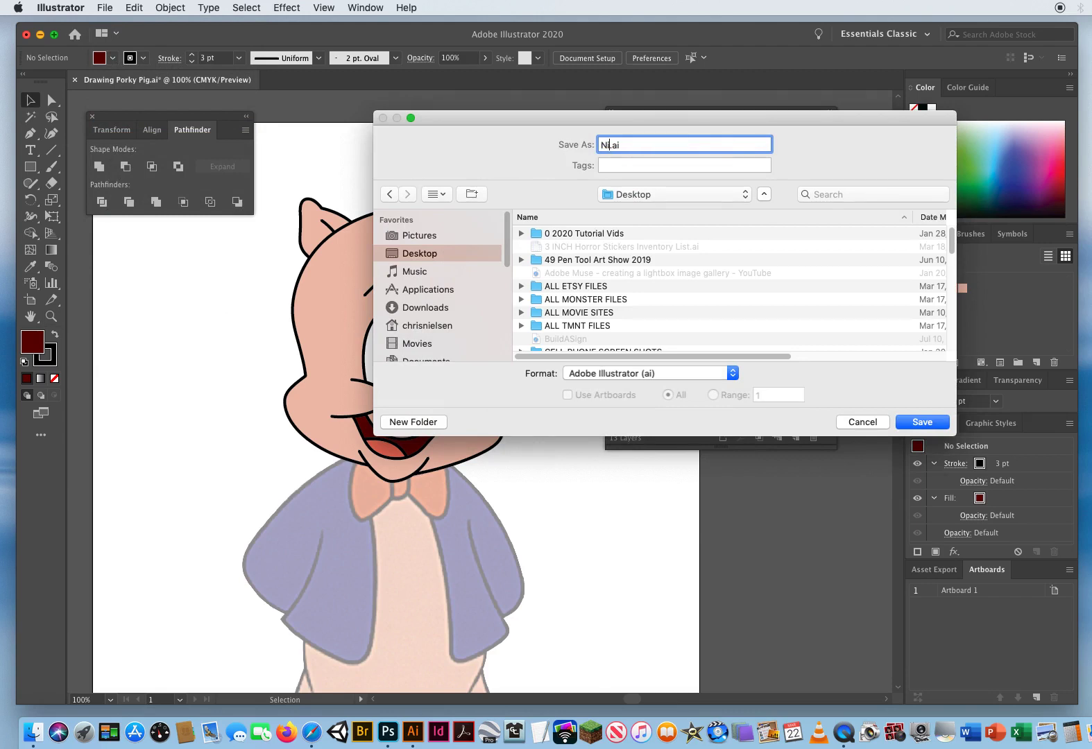
type("lsenChrisPorky")
left_click(921, 423)
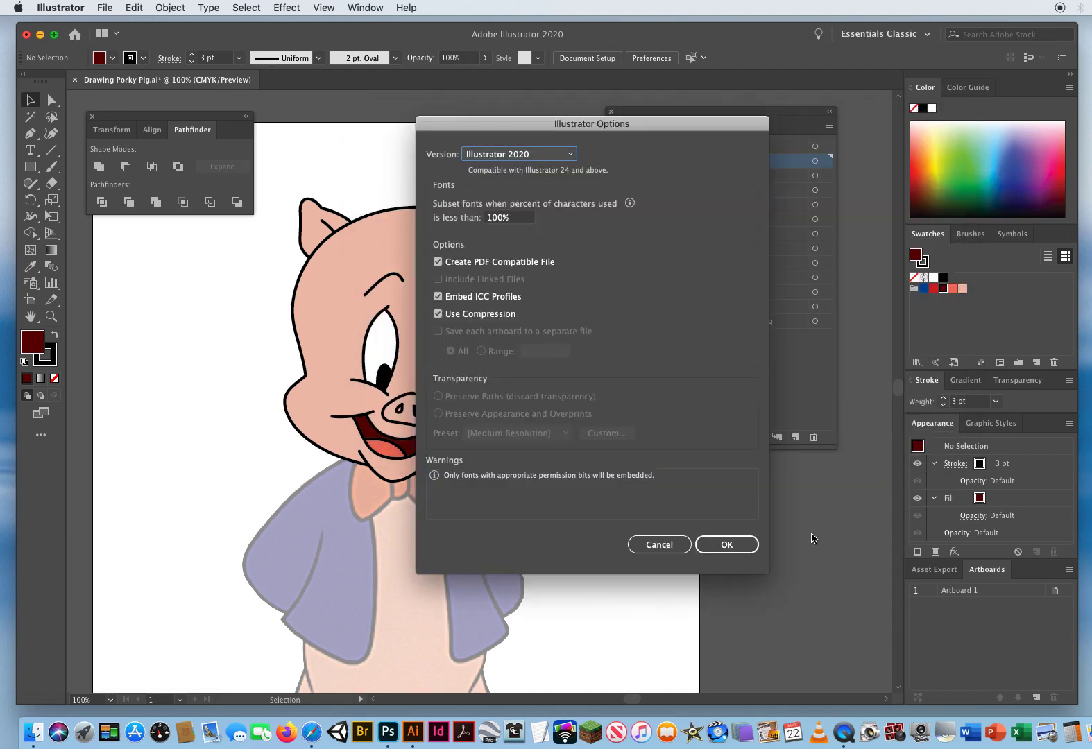
left_click(726, 545)
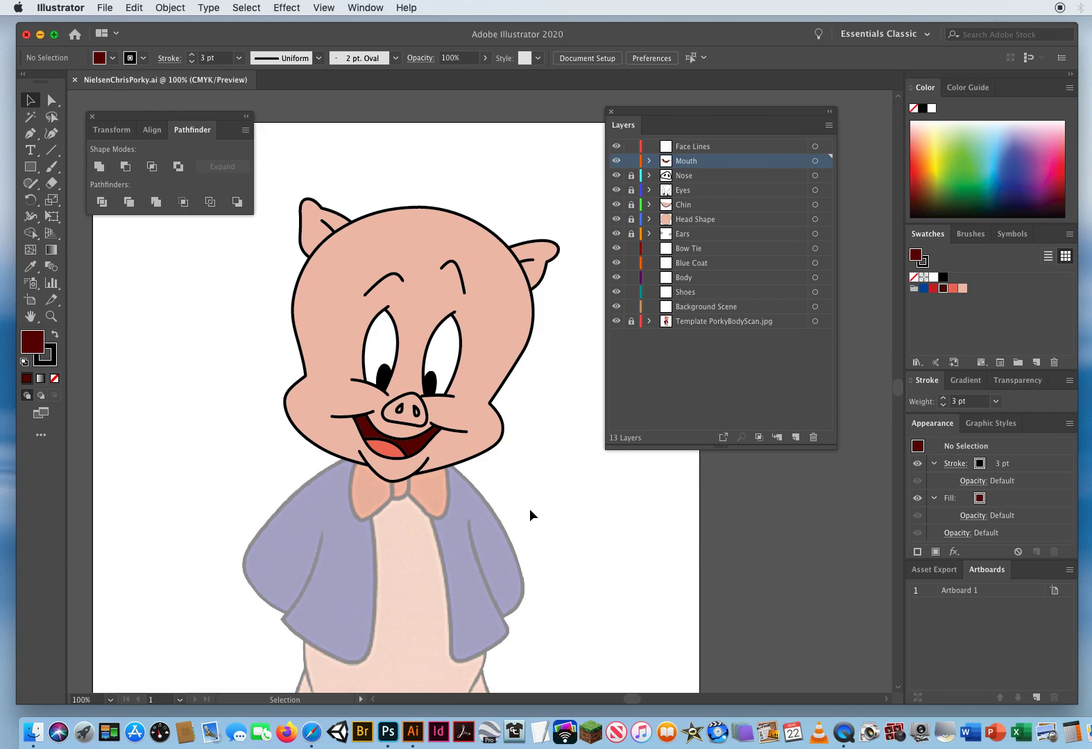
Lock the Mouth and Face Lines layers and make Bow Tie the active layer
left_click(631, 159)
left_click(631, 148)
left_click(735, 250)
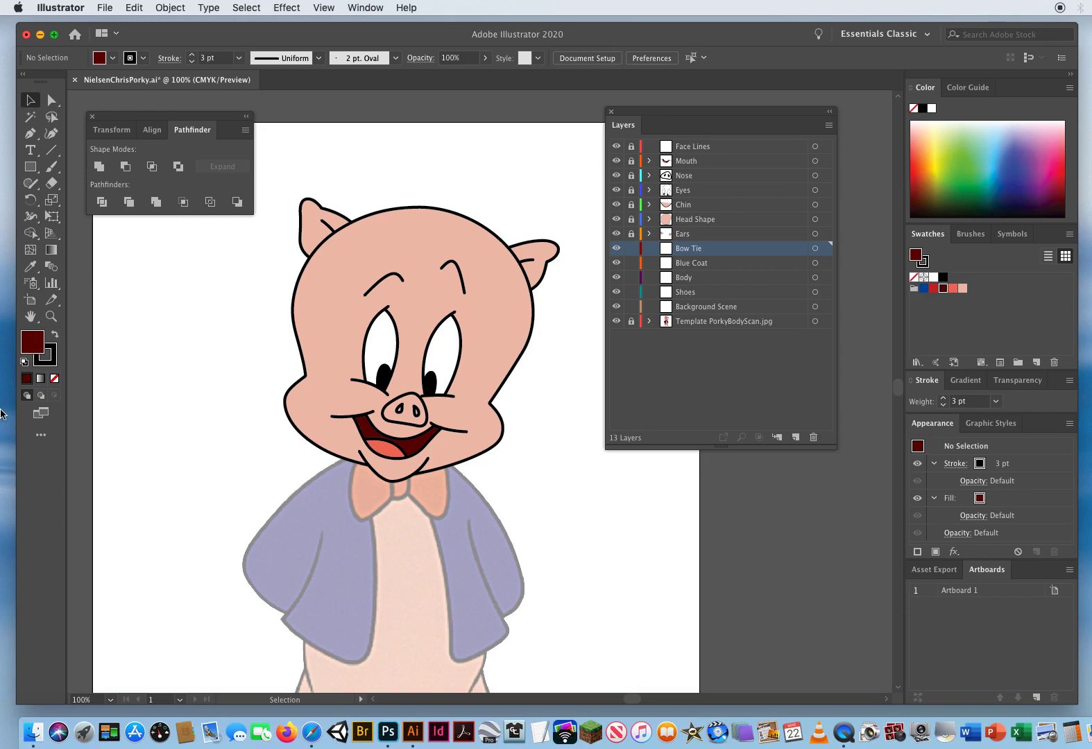
Set the fill to none for drawing the bow tie outlines, keeping the black 3 pt stroke
left_click(52, 317)
left_click_drag(306, 390, 374, 457)
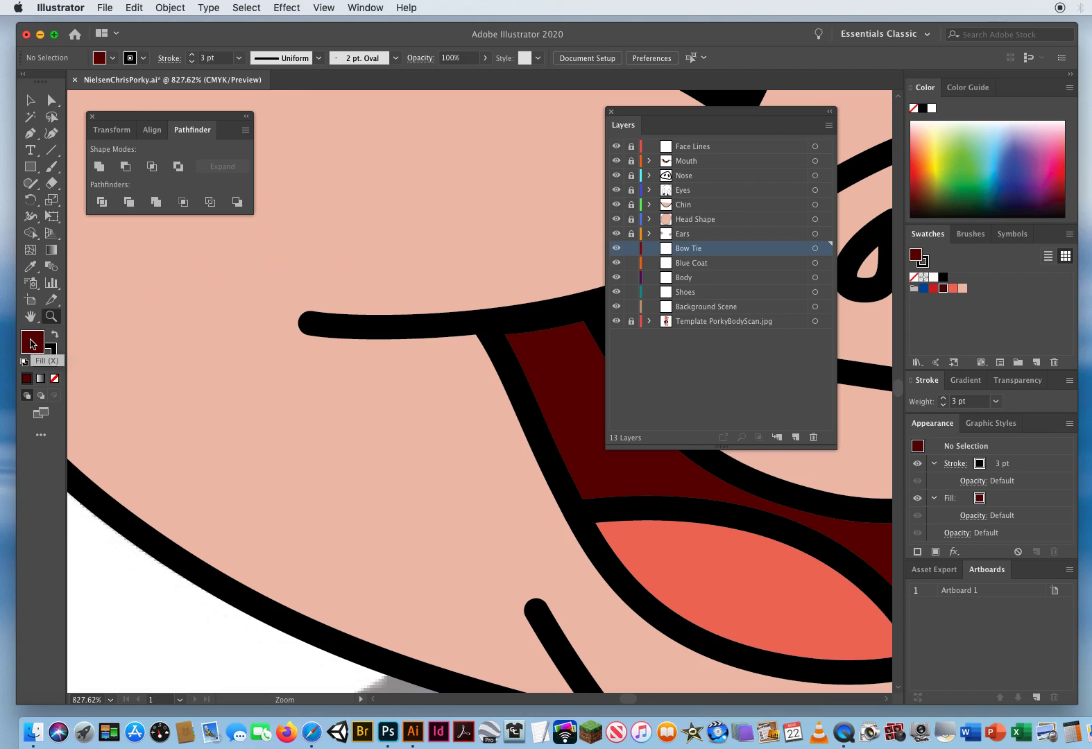
key("slash")
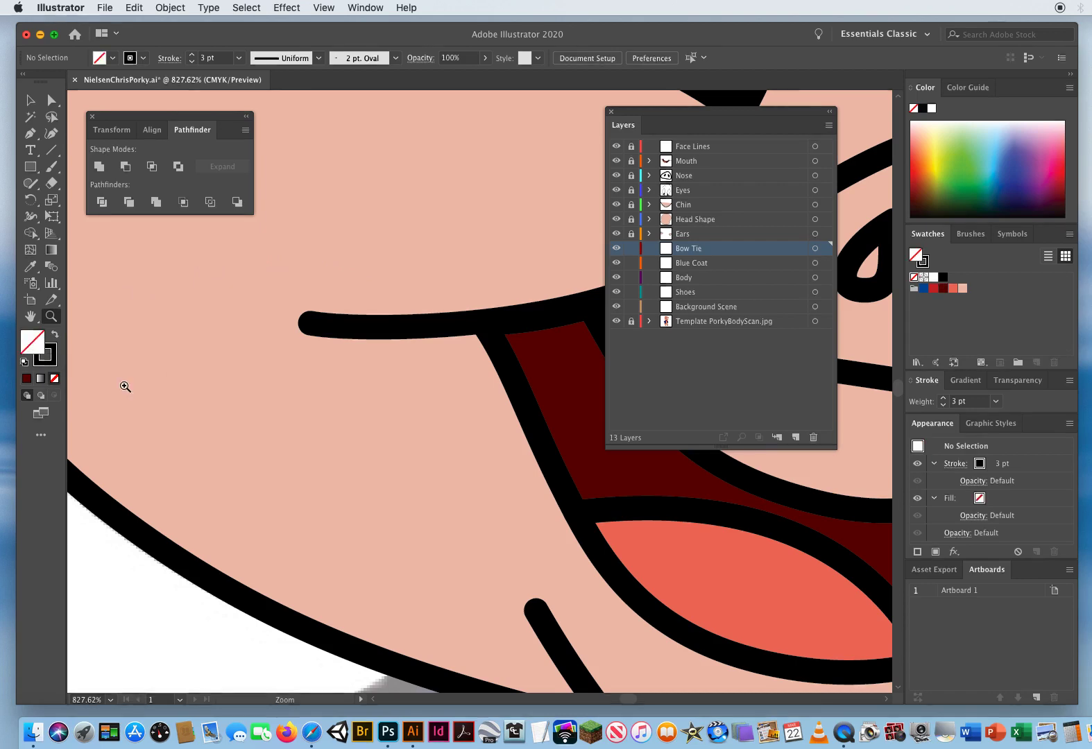
left_click(488, 468, "alt")
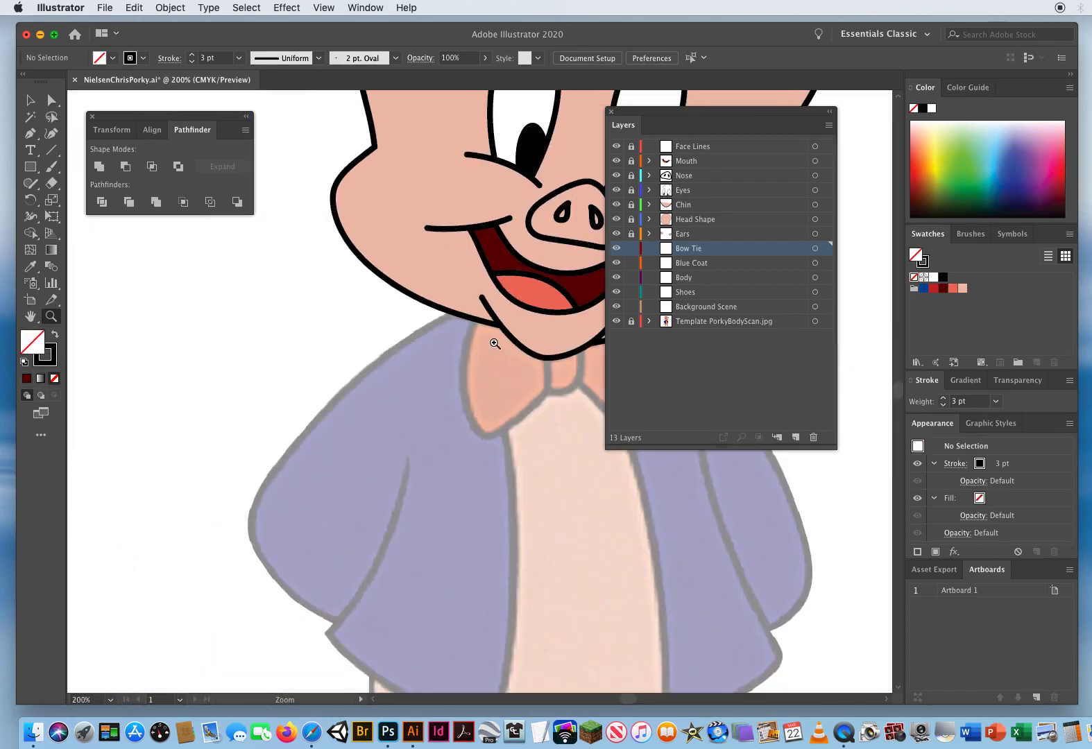
scroll(453, 384, "right", 5)
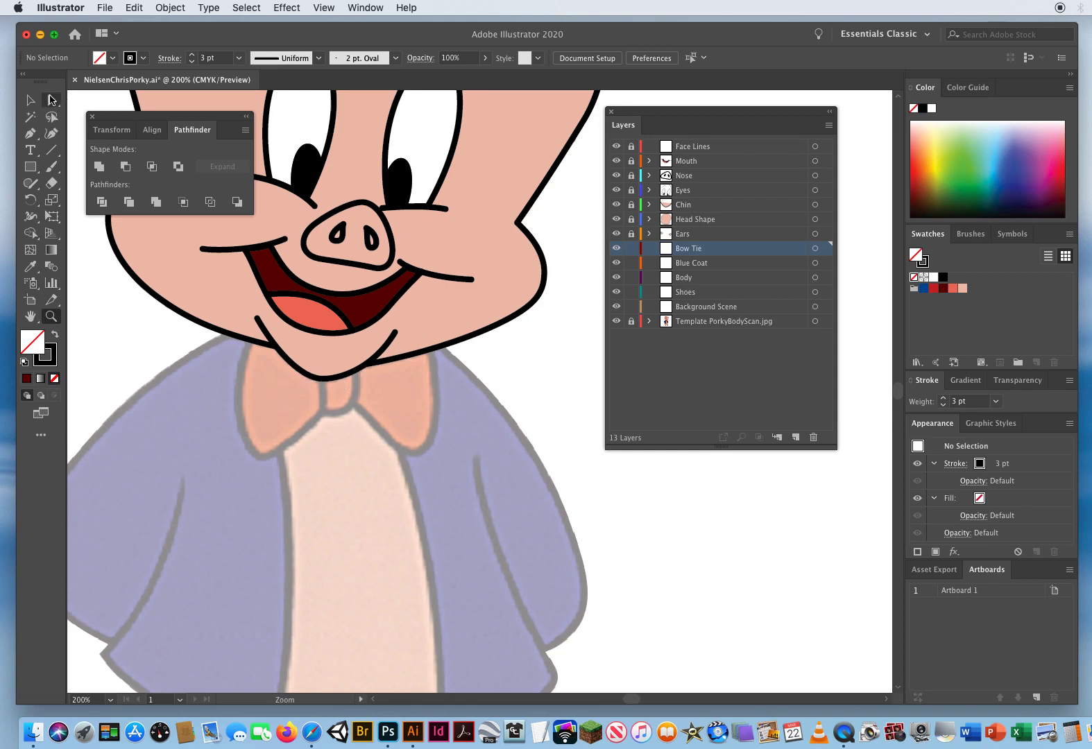
left_click(30, 99)
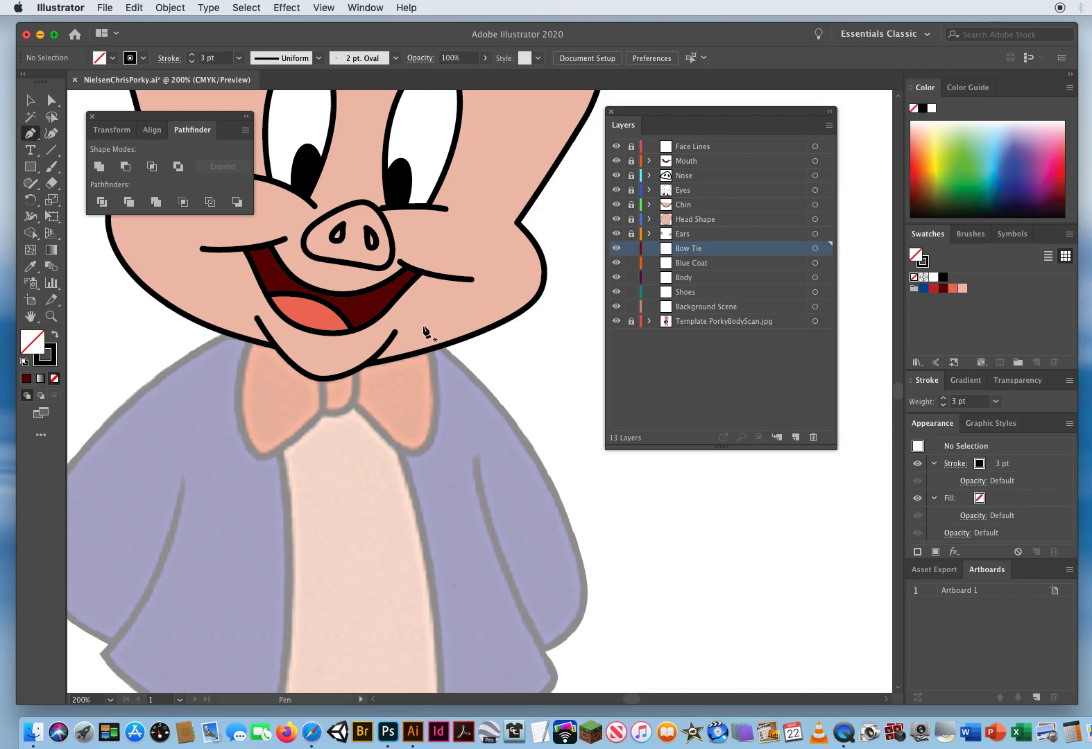
Draw the bow tie's right wing as a closed Pen path, extending it behind the head and into the knot, and deselect it
left_click(423, 322)
left_click(415, 301)
left_click(430, 344)
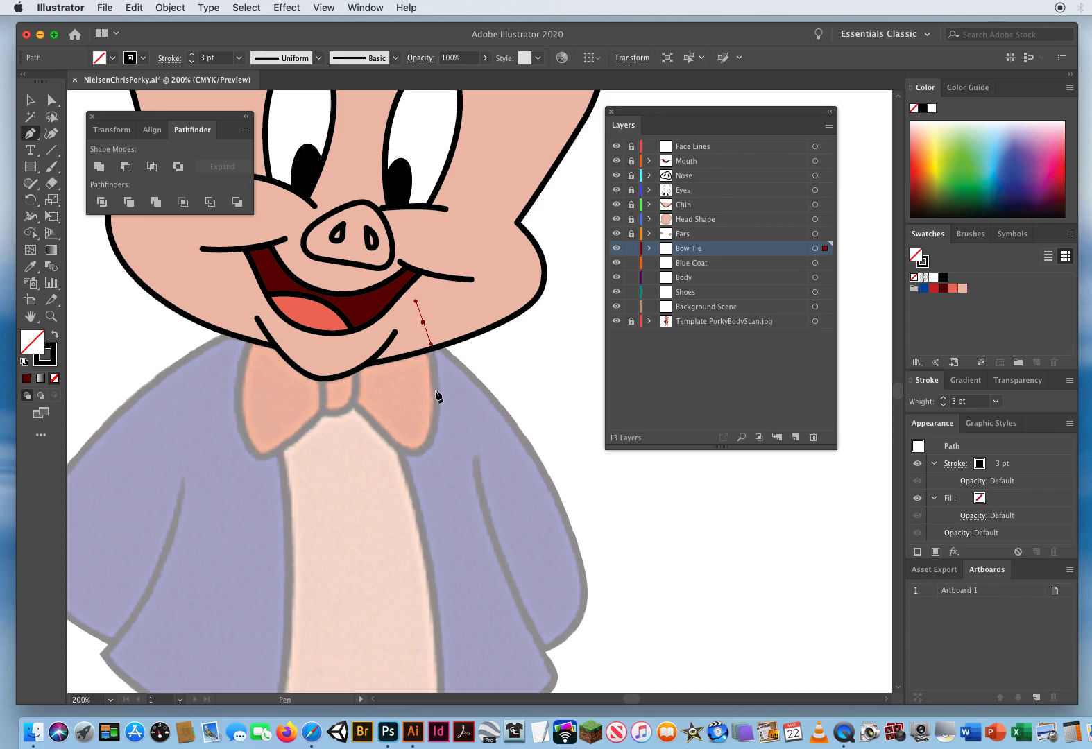
left_click_drag(435, 425, 427, 461)
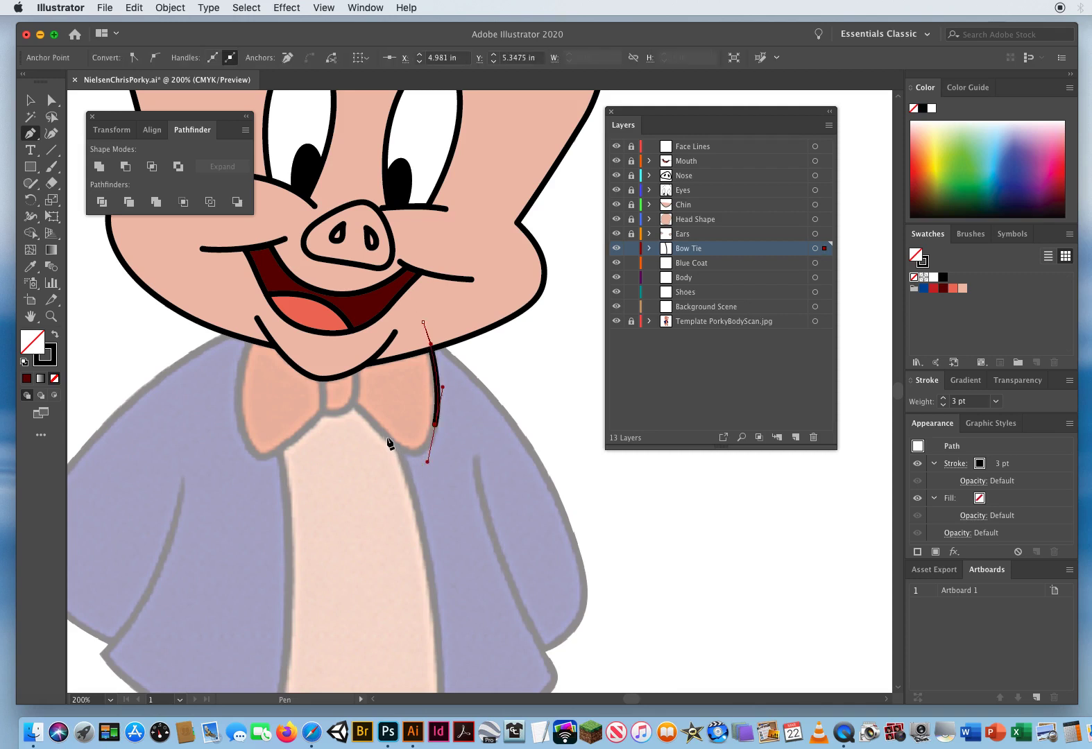
left_click_drag(386, 437, 371, 418)
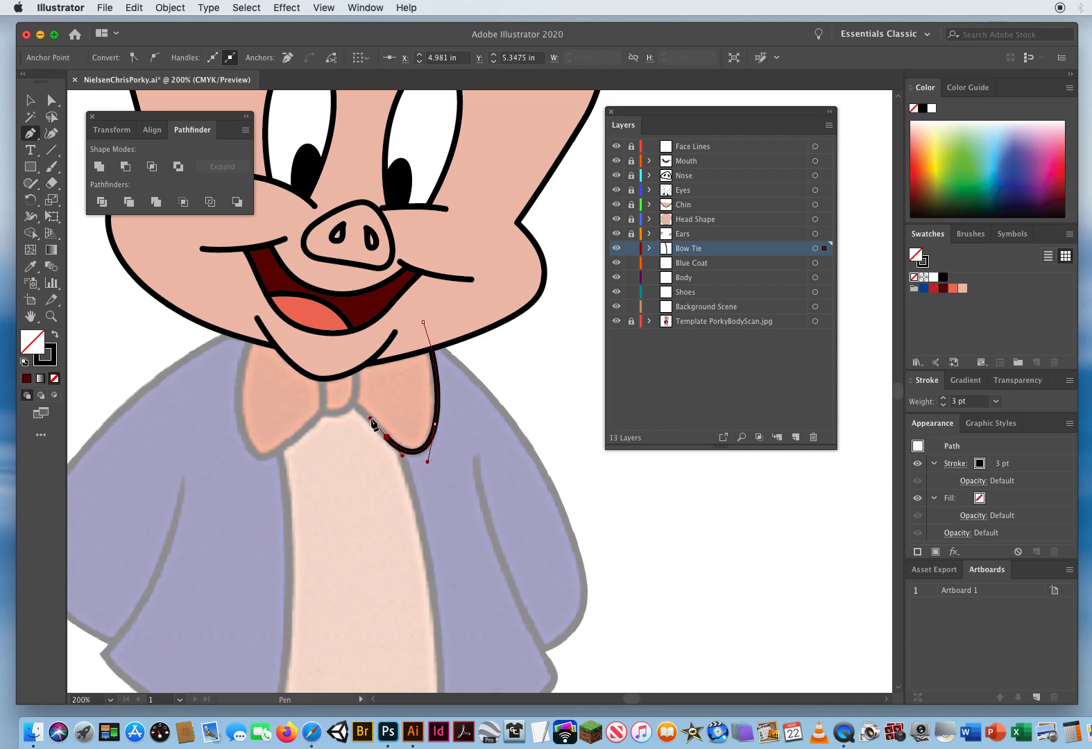
left_click(337, 394)
left_click_drag(337, 393, 332, 387)
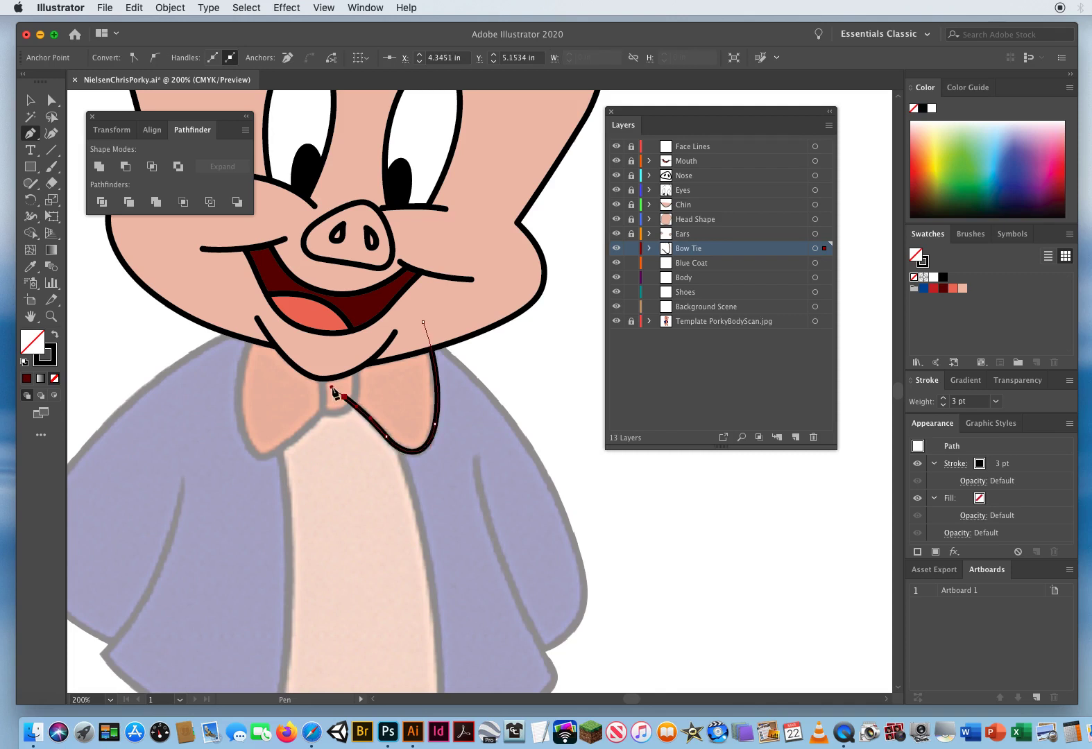
key("Escape")
left_click(328, 346)
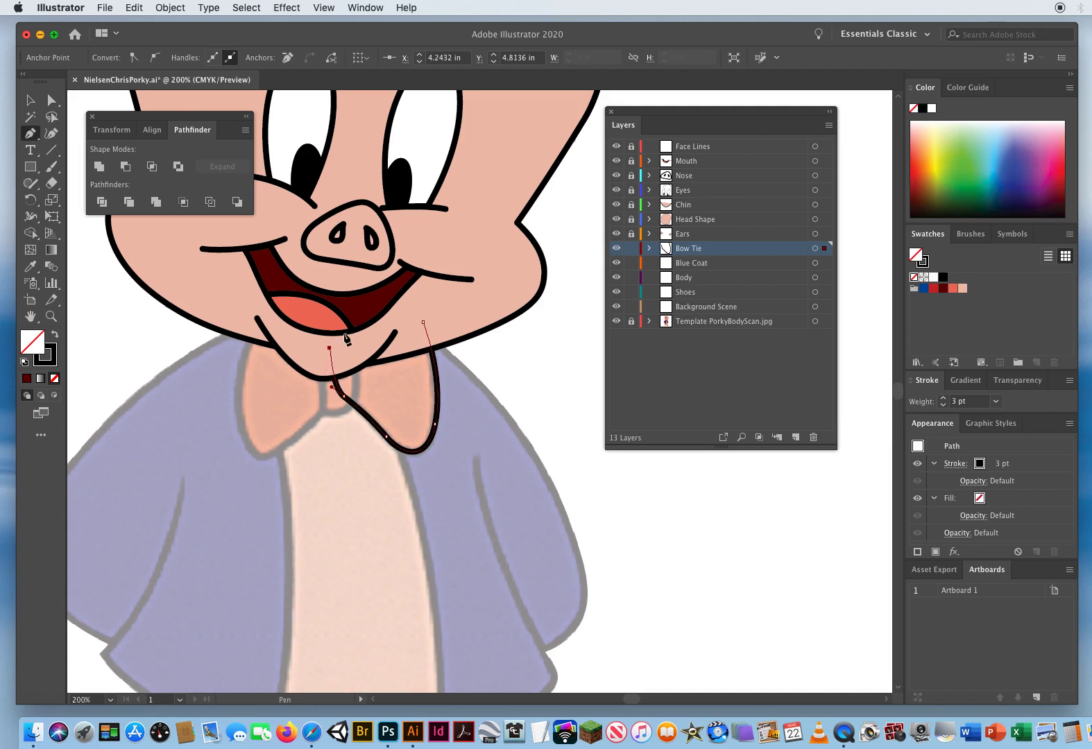
left_click(399, 311)
left_click(423, 322)
left_click(431, 342)
key("super")
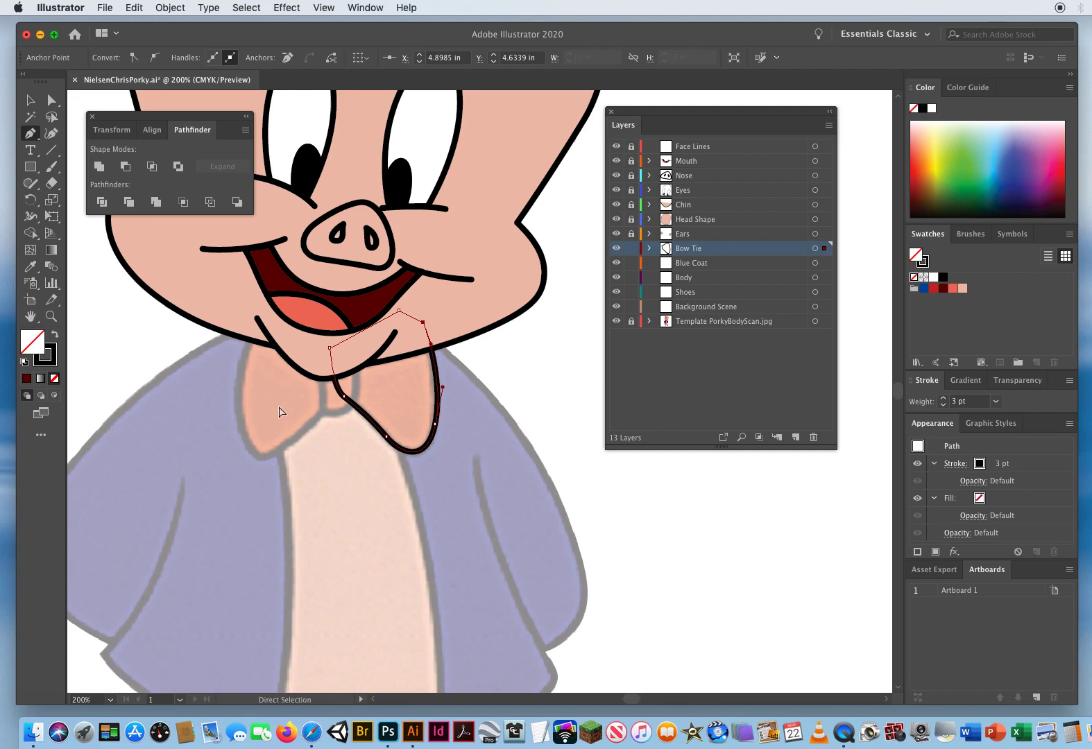
left_click(280, 411, "super")
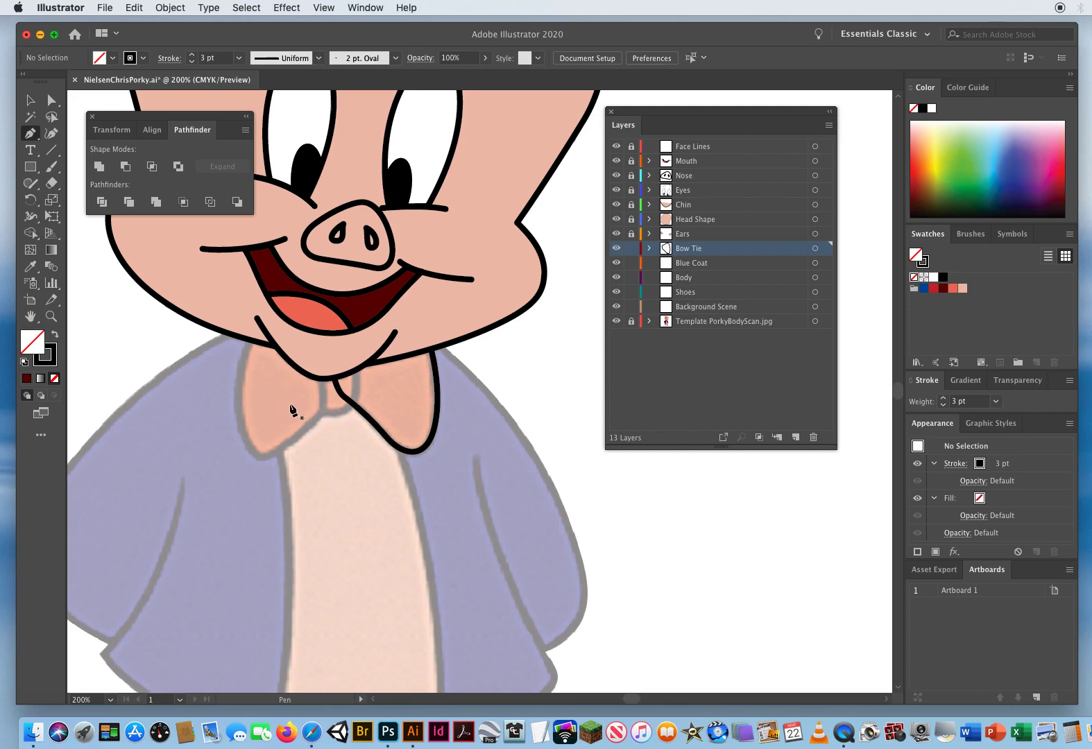
Draw the bow tie's knot as a closed Pen path extending behind the chin and into the left wing, and deselect it
left_click_drag(290, 402, 339, 343)
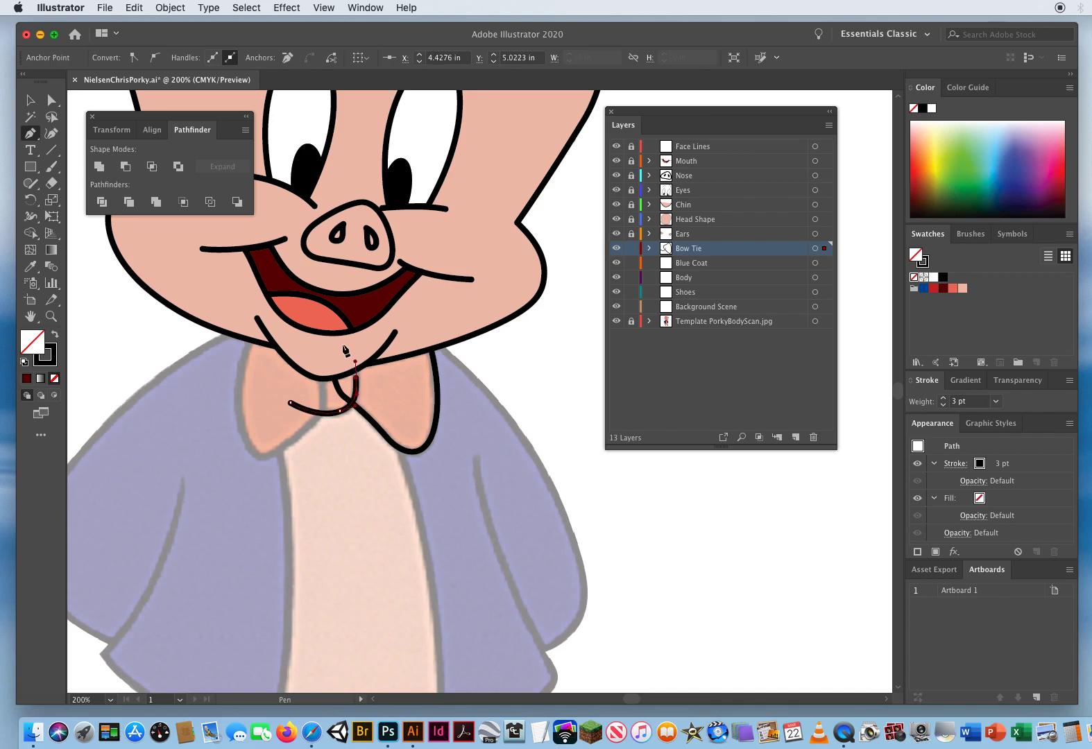
left_click(284, 336)
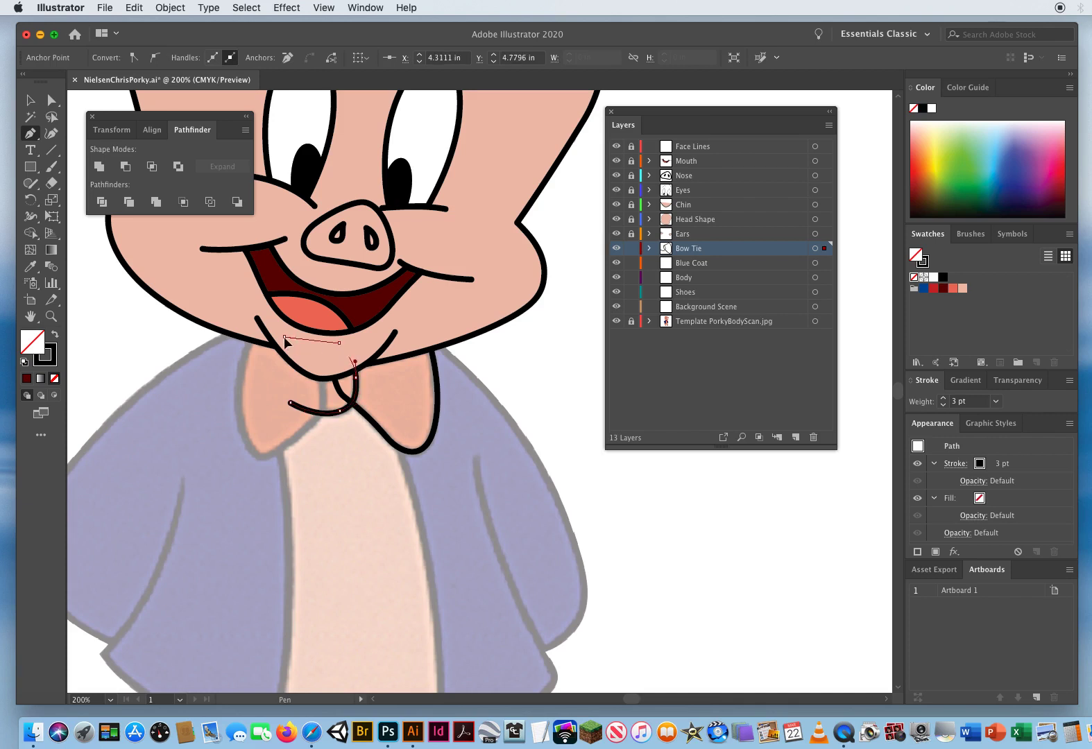
left_click(290, 401)
key("super+shift+a")
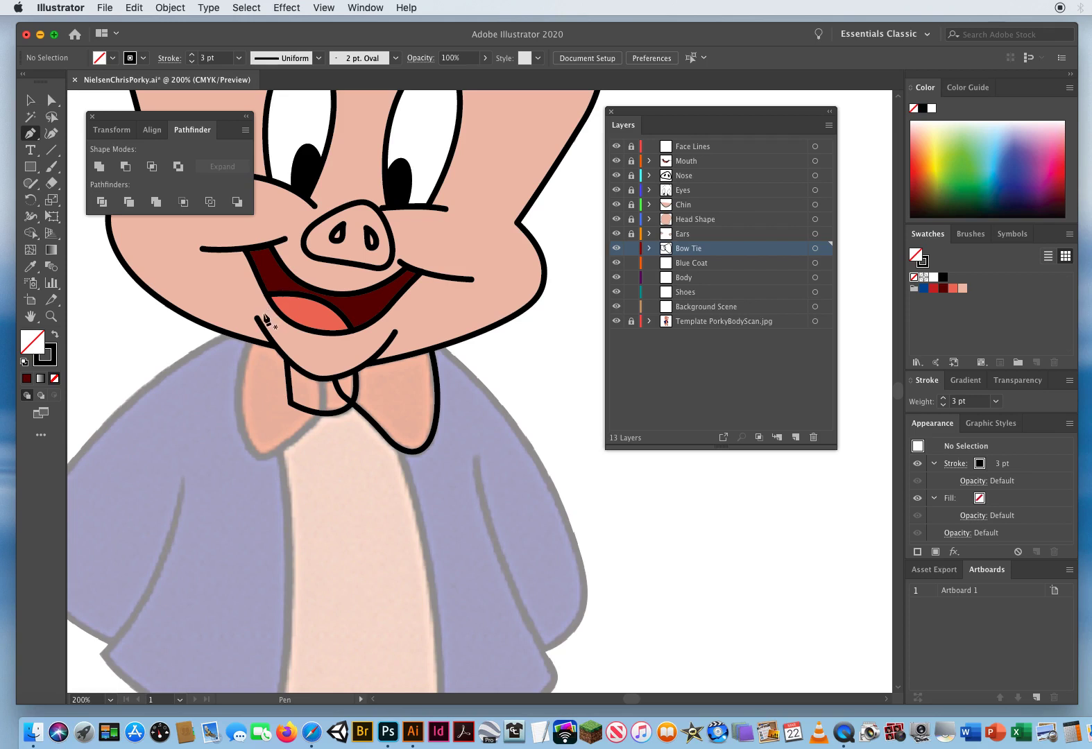
Draw the bow tie's left wing as a closed Pen path, extending it behind the head and into the knot, and deselect it
left_click_drag(262, 311, 244, 344)
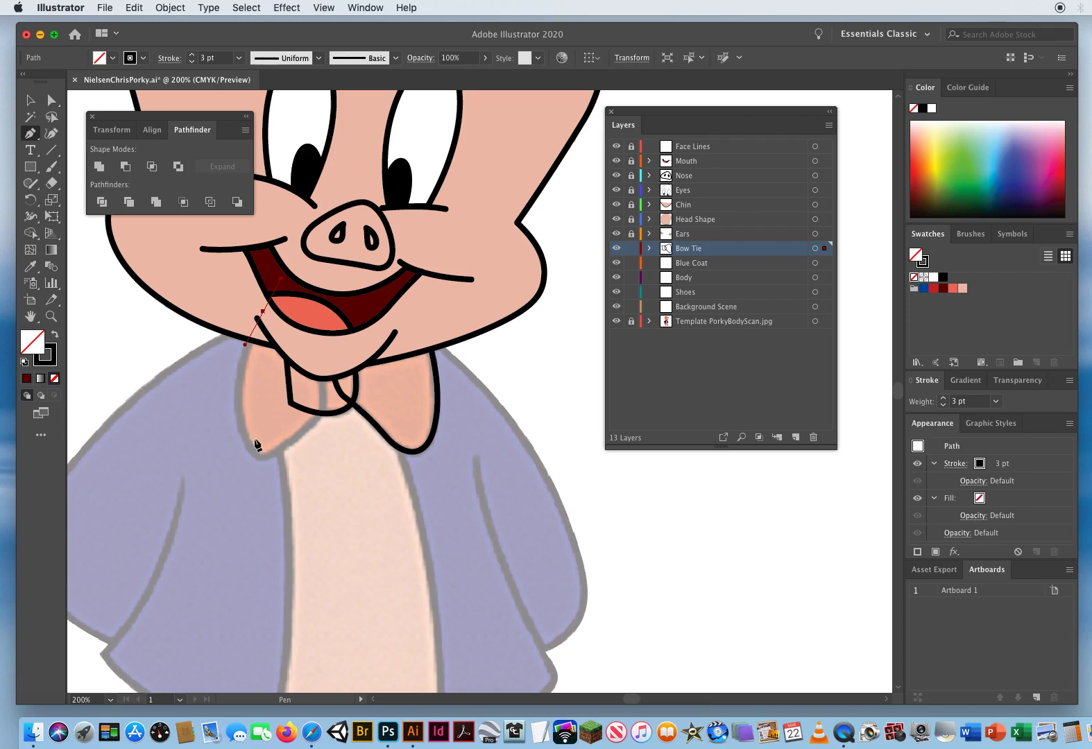
left_click_drag(241, 426, 302, 435)
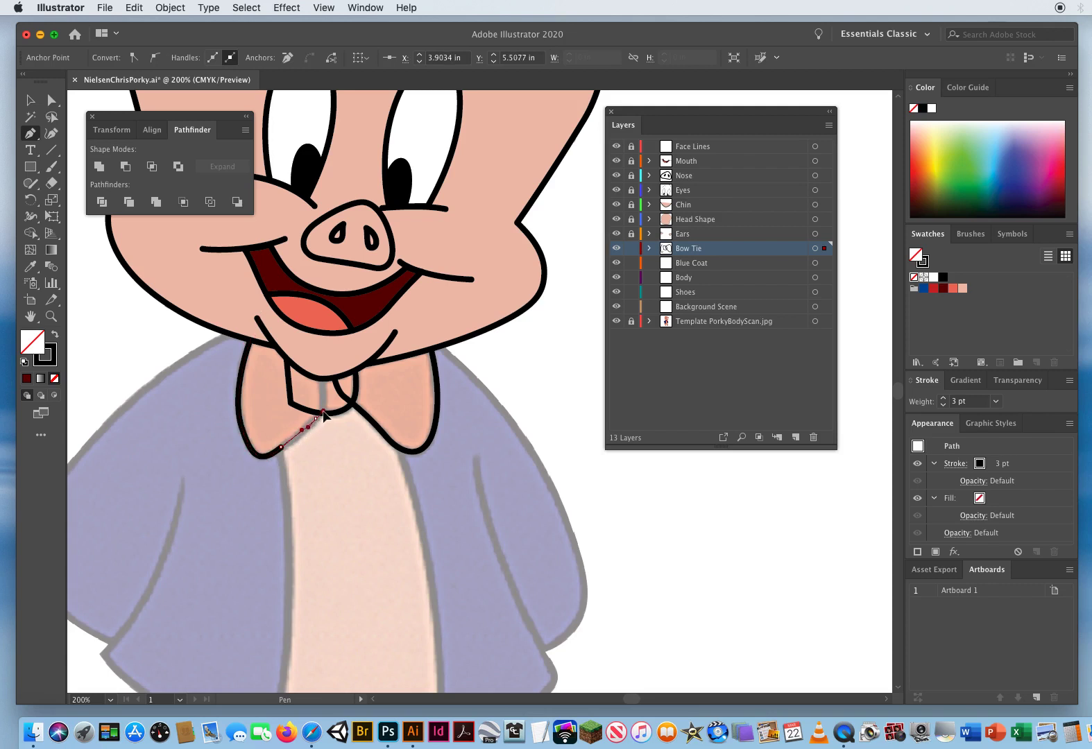
left_click_drag(323, 412, 327, 417)
left_click(322, 377)
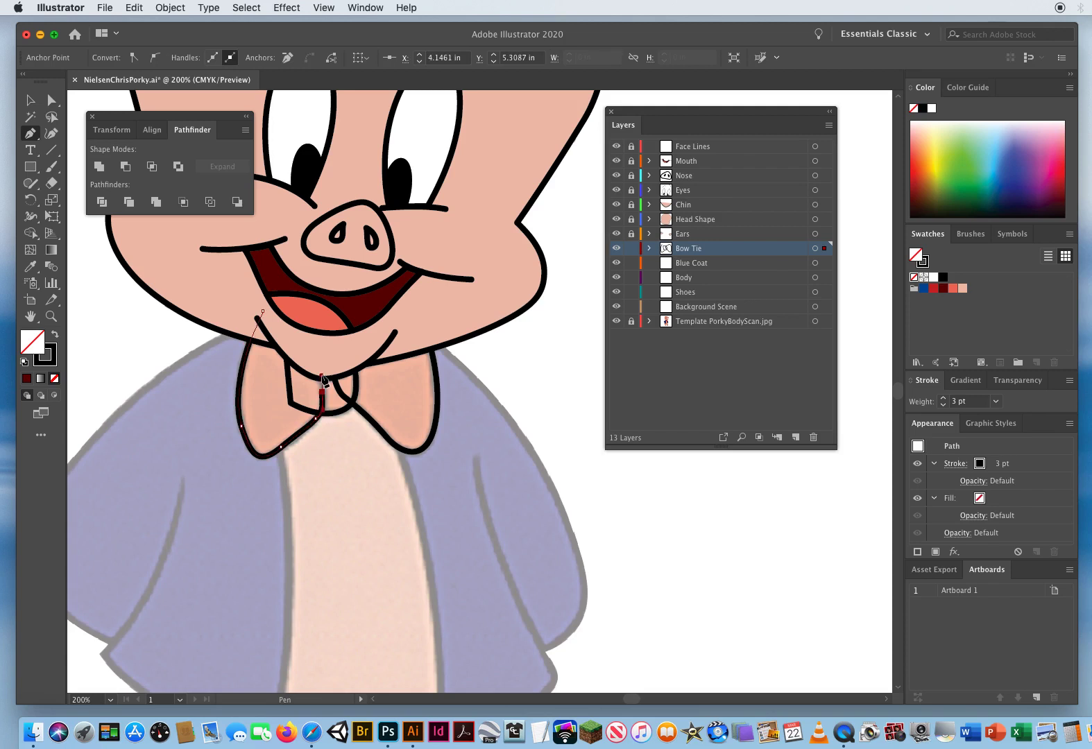
left_click(319, 321)
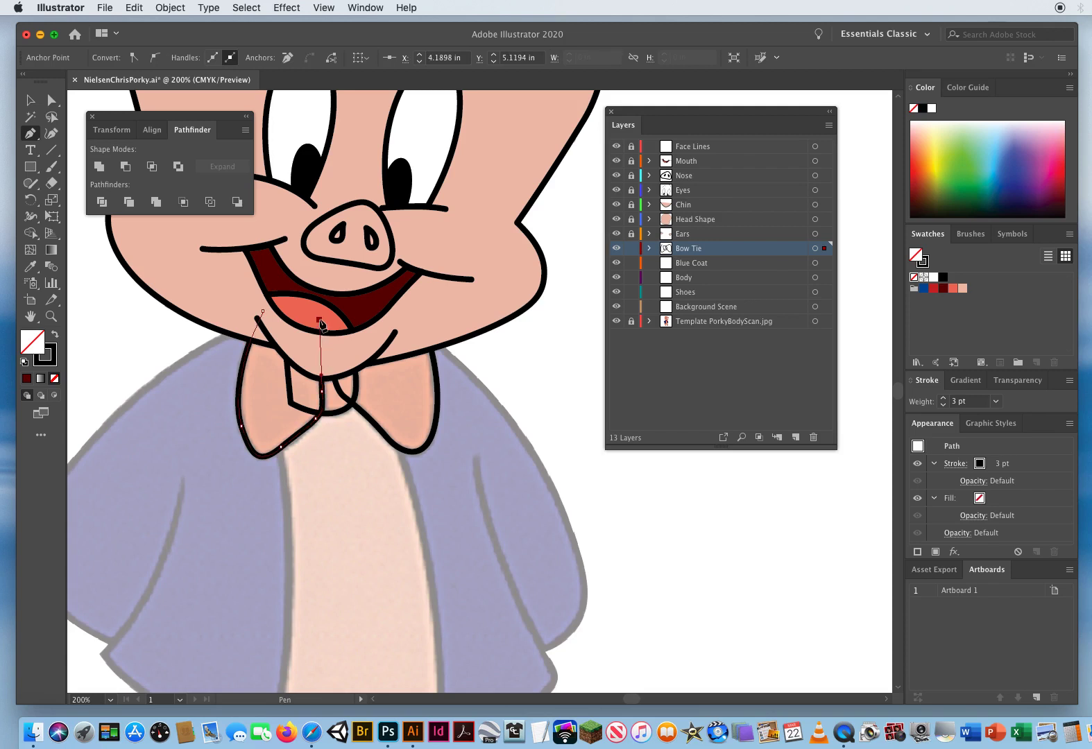
left_click(263, 312)
left_click(29, 101)
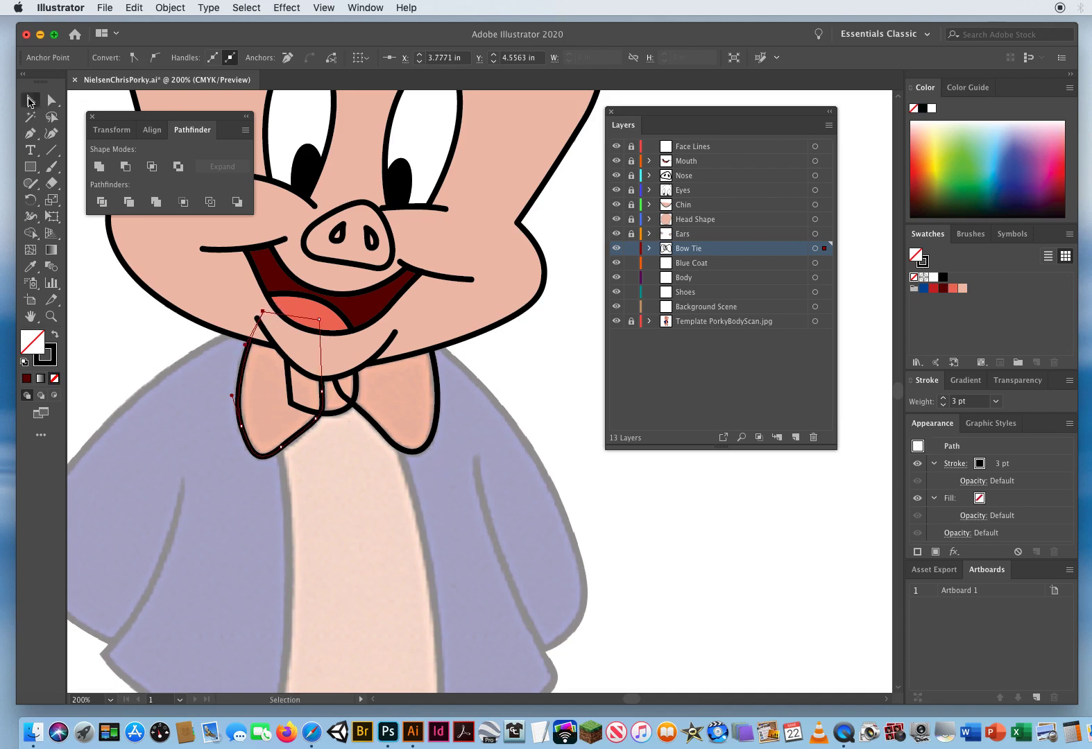
left_click(340, 450)
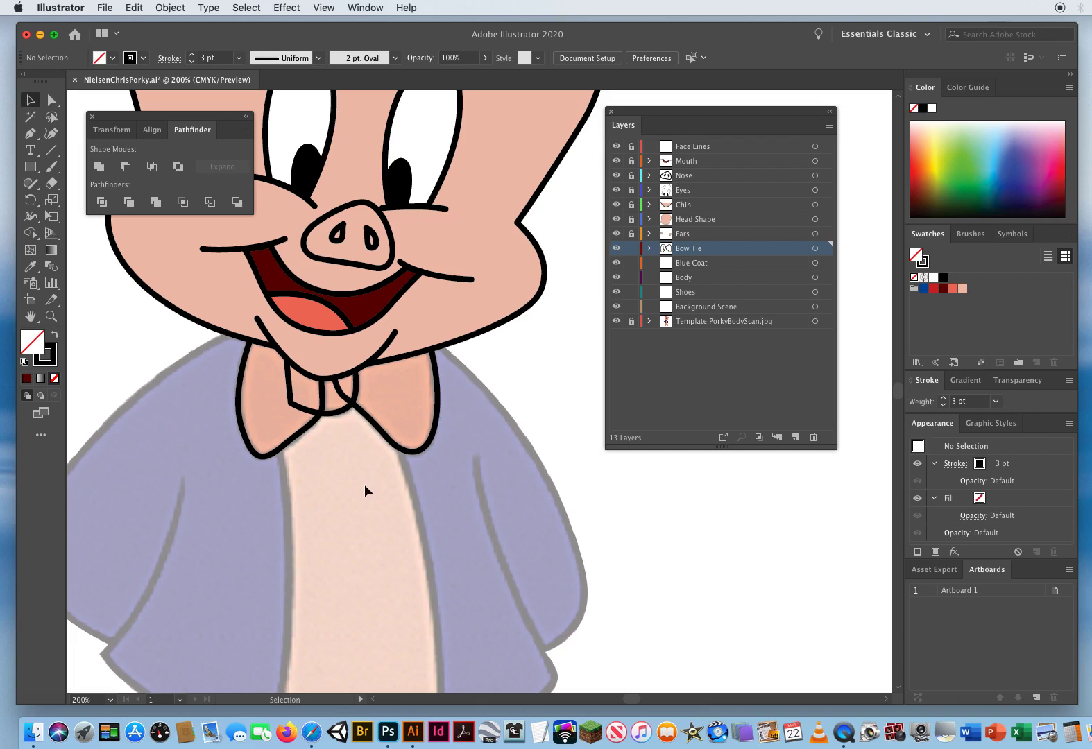
Select both bow tie wings and the knot, fill them with the red swatch, and deselect them
left_click(418, 392)
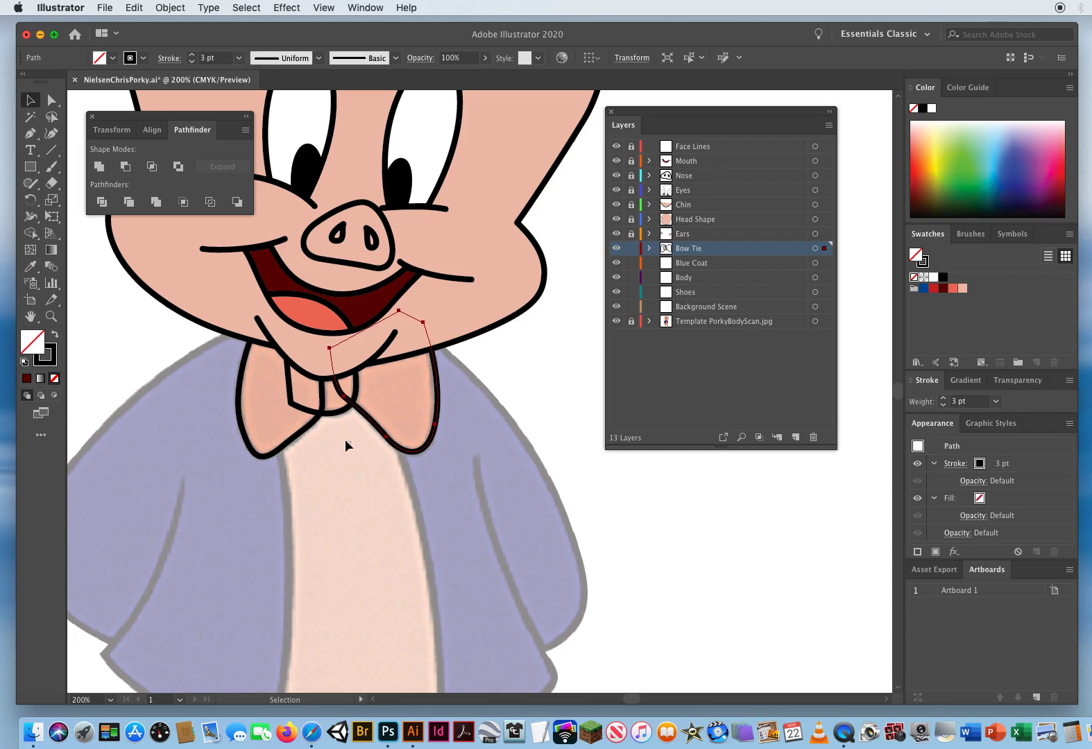
left_click_drag(334, 417, 332, 409)
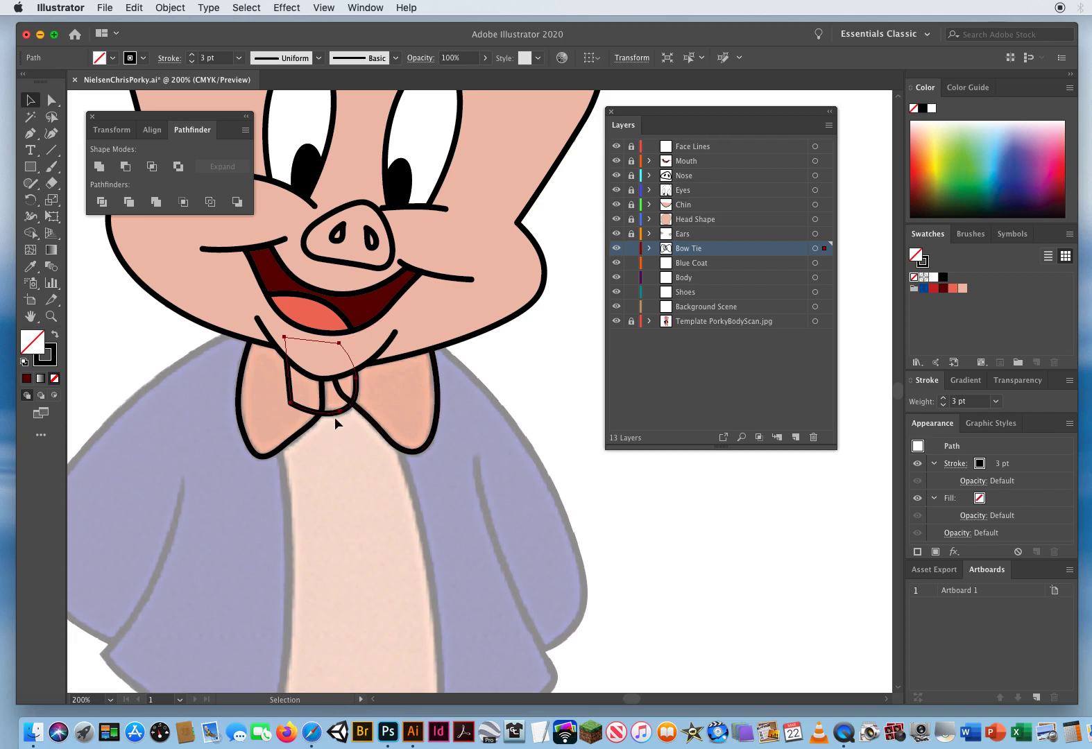
left_click_drag(272, 449, 207, 413)
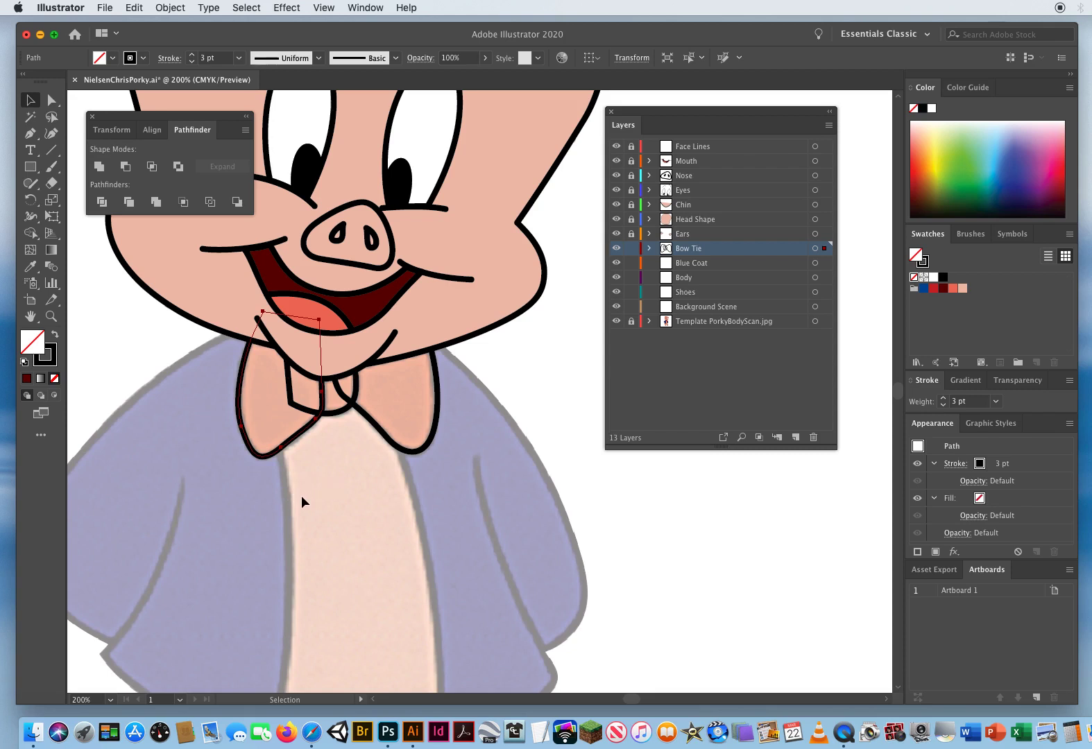
left_click_drag(230, 474, 459, 393)
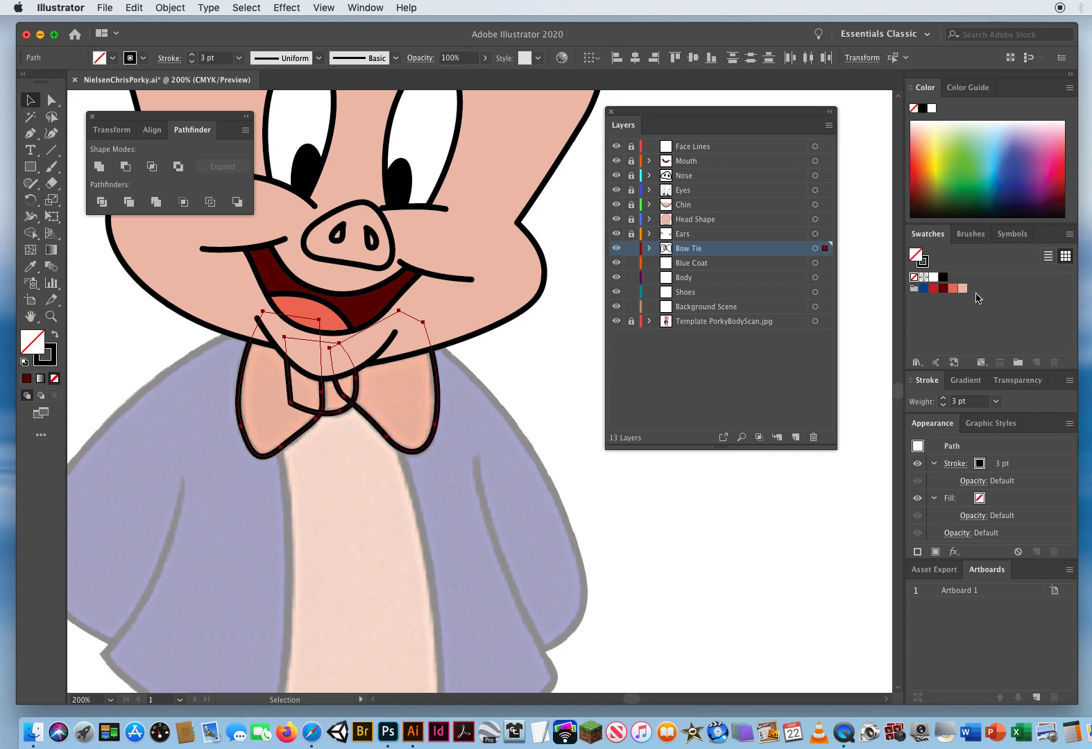
left_click(934, 287)
left_click(550, 401)
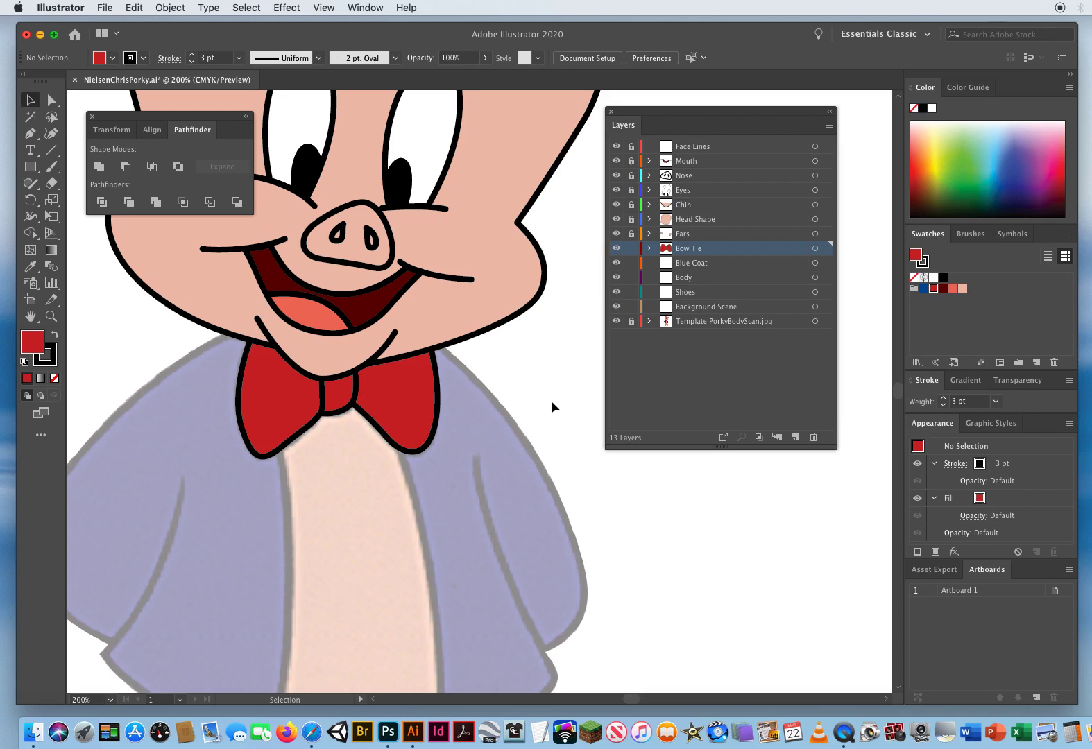
Save the document, then lock the Bow Tie layer and make Blue Coat the active layer
key("super+s")
left_click(630, 247)
left_click(736, 264)
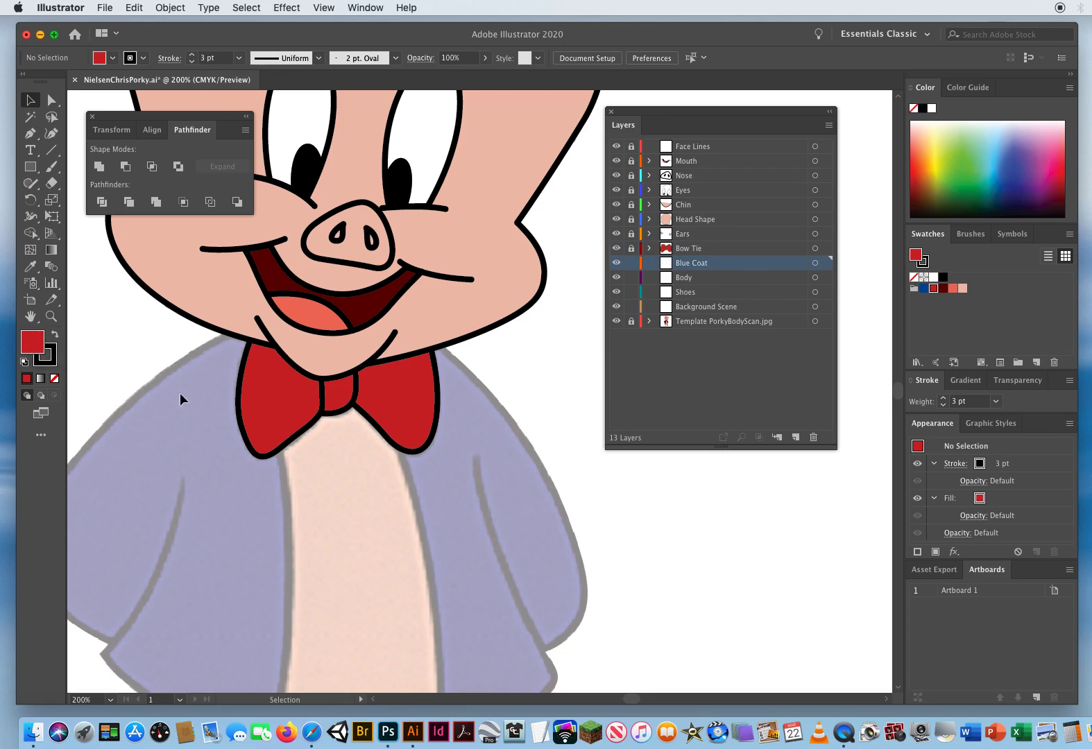
Set the fill to none for tracing the coat and move the Layers panel clear of the coat artwork
key("slash")
left_click_drag(285, 482, 426, 319)
left_click_drag(648, 113, 765, 134)
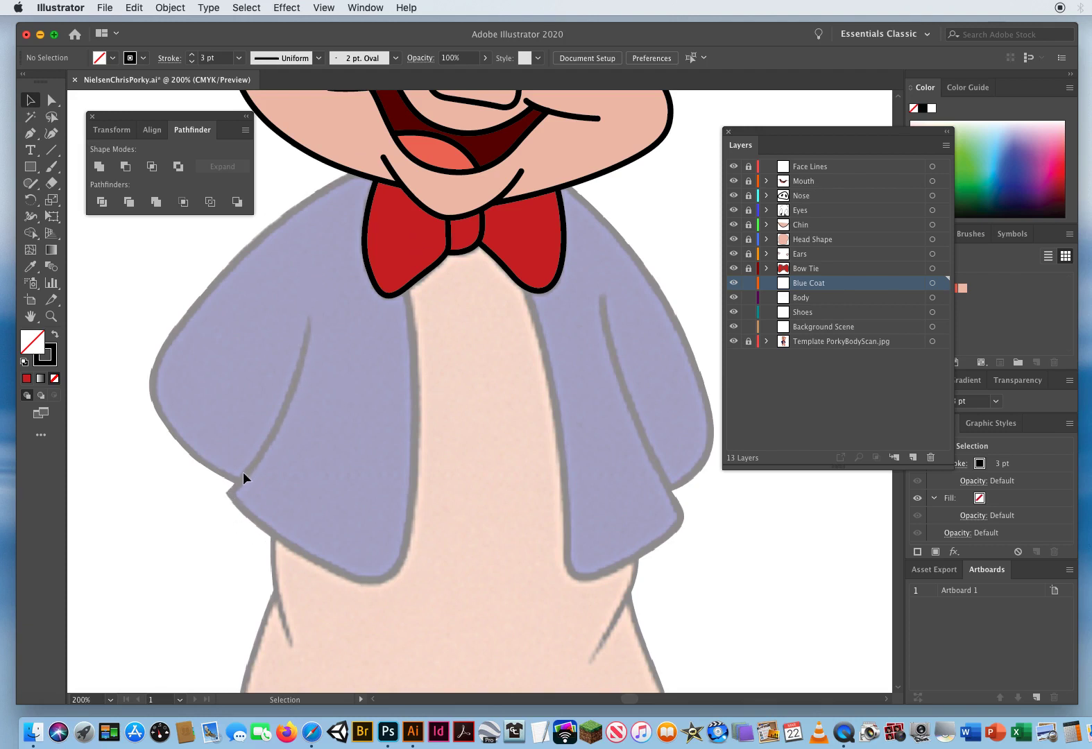
Start the left coat half with the Pen tool at the sleeve notch, tracing the hem and front edge up behind the bow tie
left_click(30, 133)
left_click(240, 481)
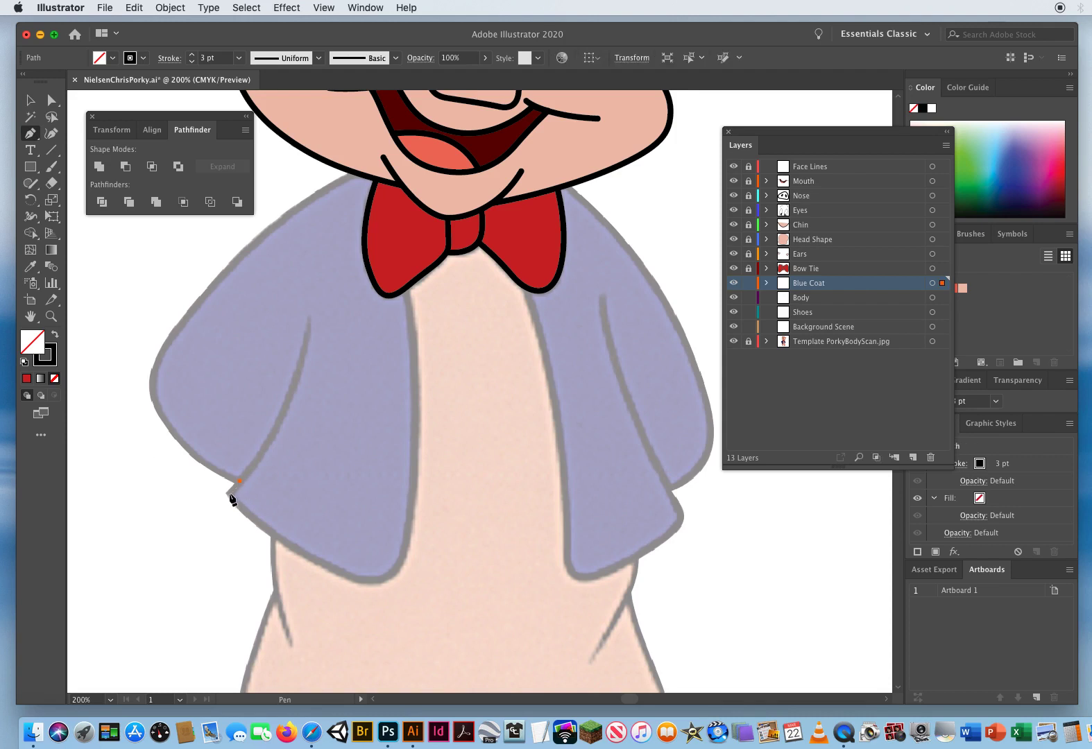
left_click(229, 493)
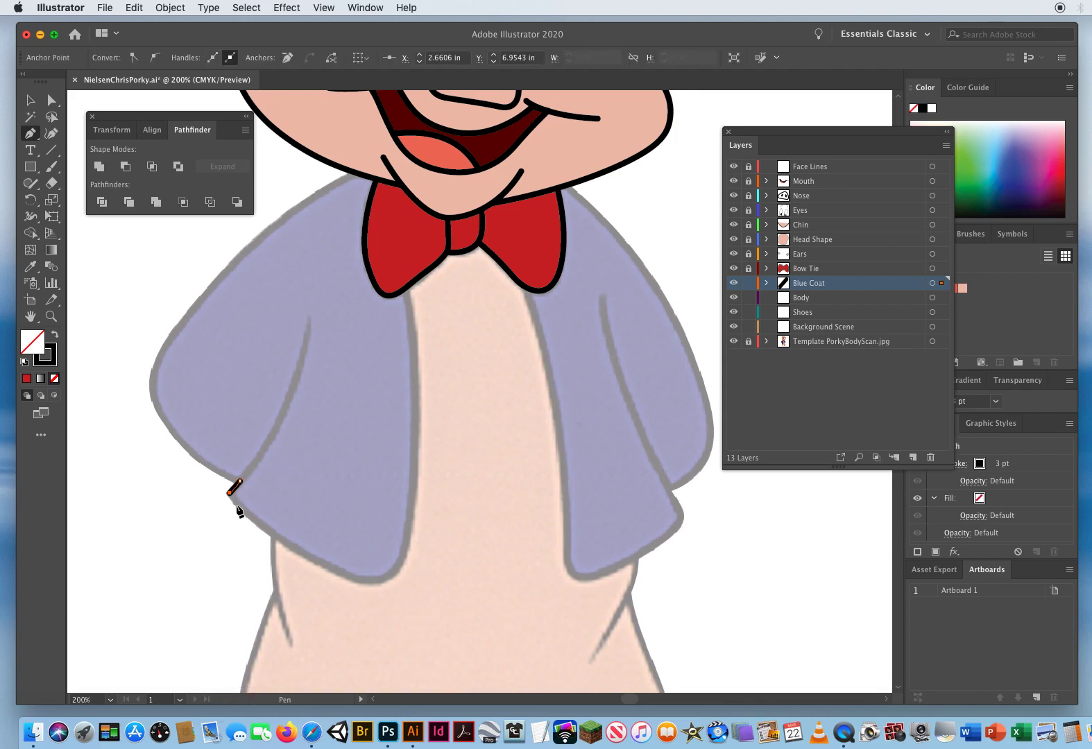
left_click_drag(231, 496, 259, 528)
left_click_drag(341, 572, 383, 590)
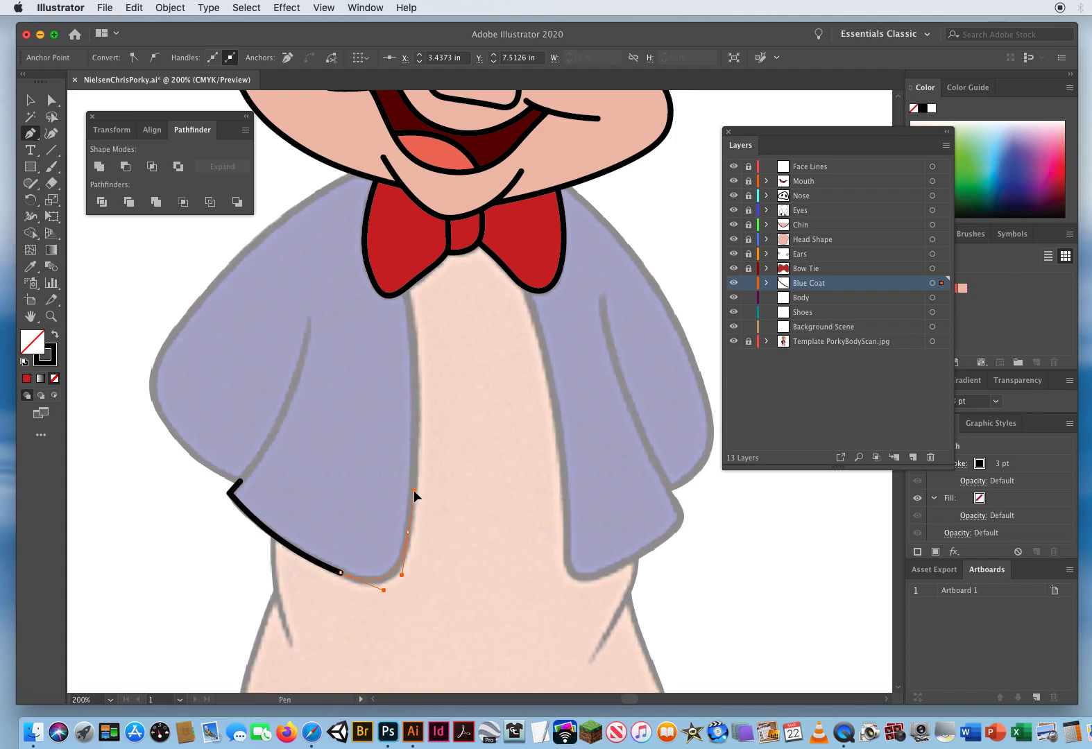
left_click_drag(413, 489, 413, 490)
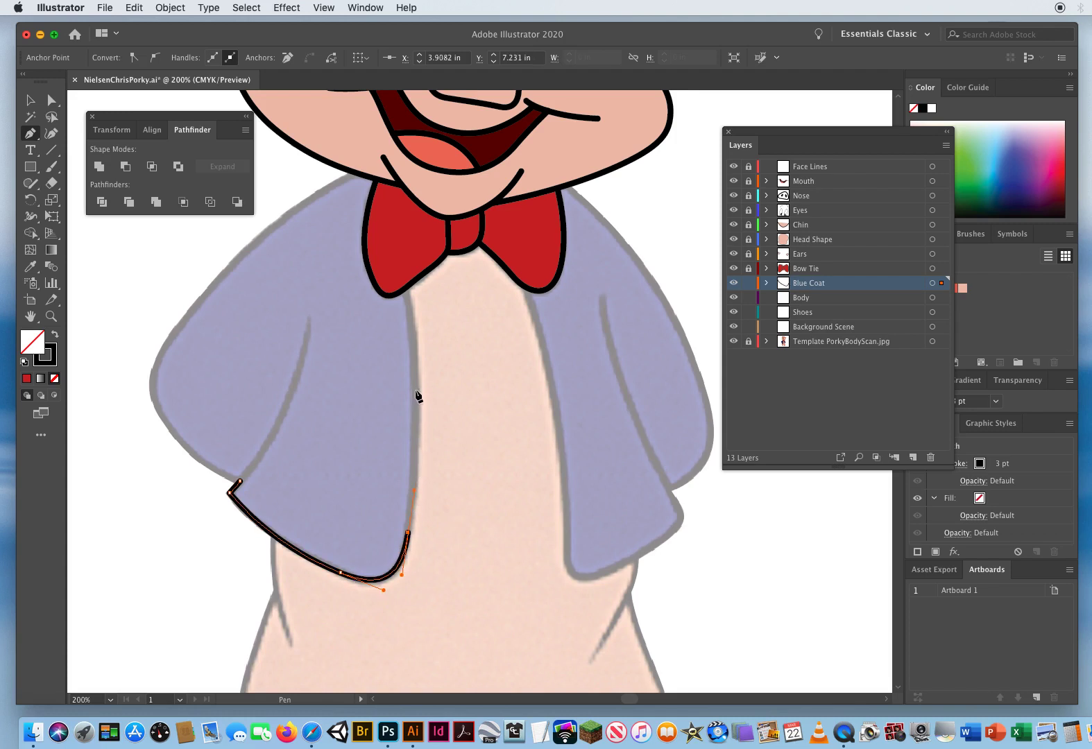
left_click_drag(415, 390, 414, 336)
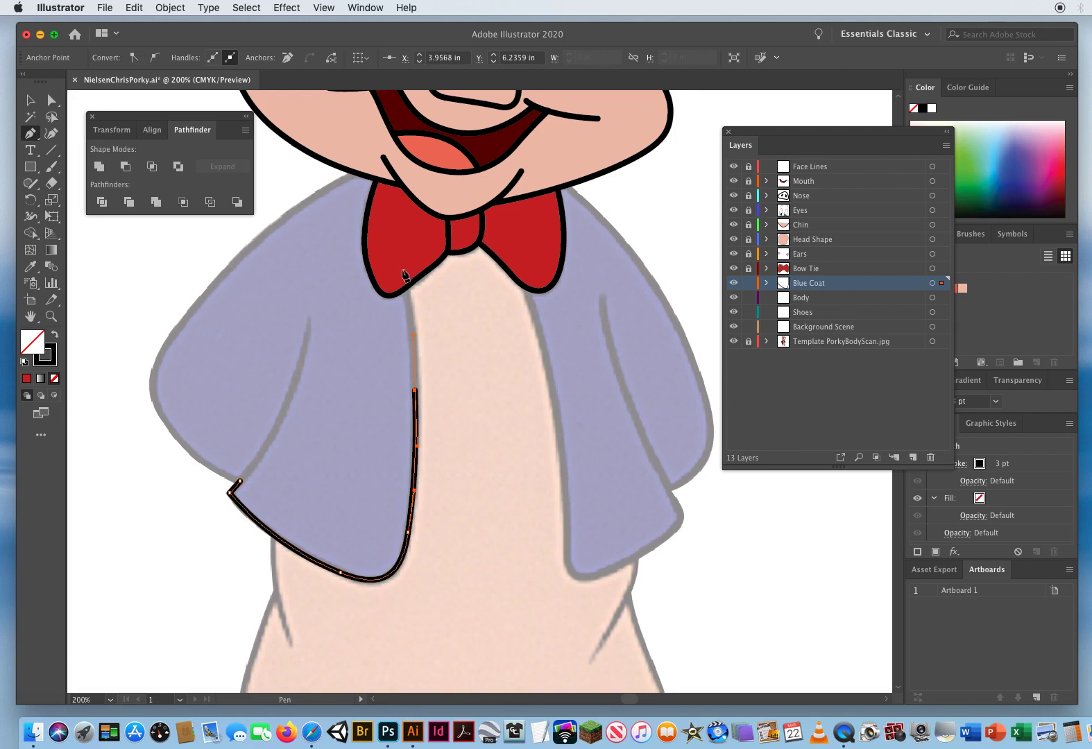
left_click(393, 220)
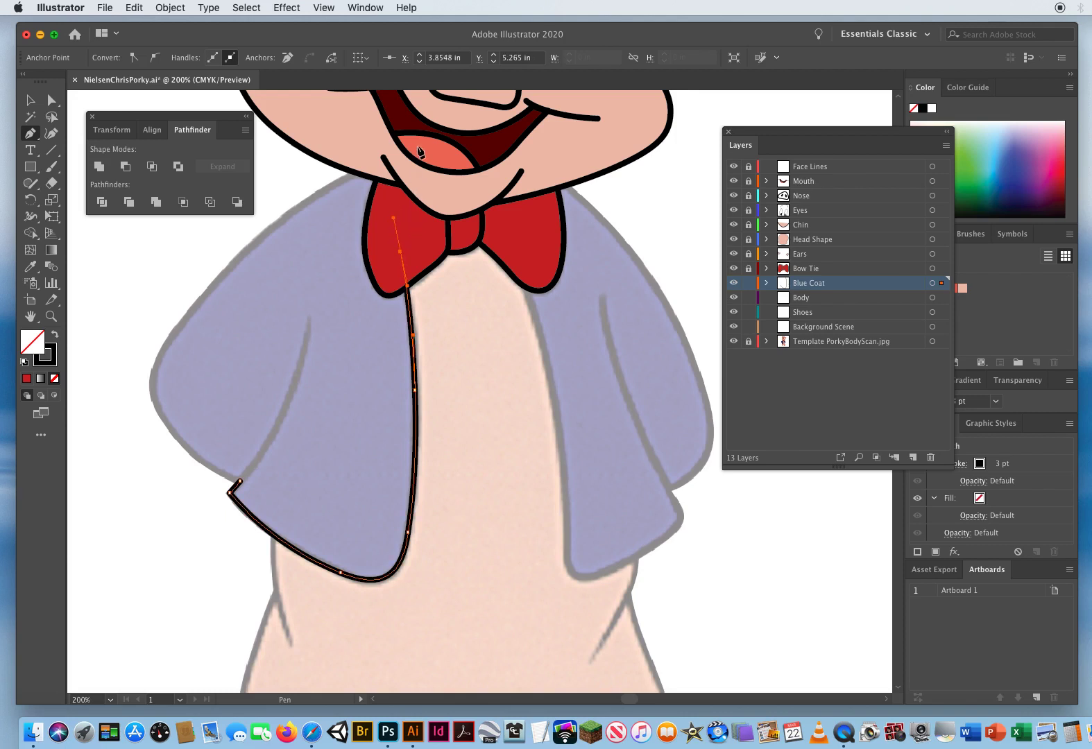
Continue the left coat half behind the chin, trace the shoulder and outer sleeve, close the path at the sleeve notch, and deselect it
left_click_drag(417, 157, 420, 154)
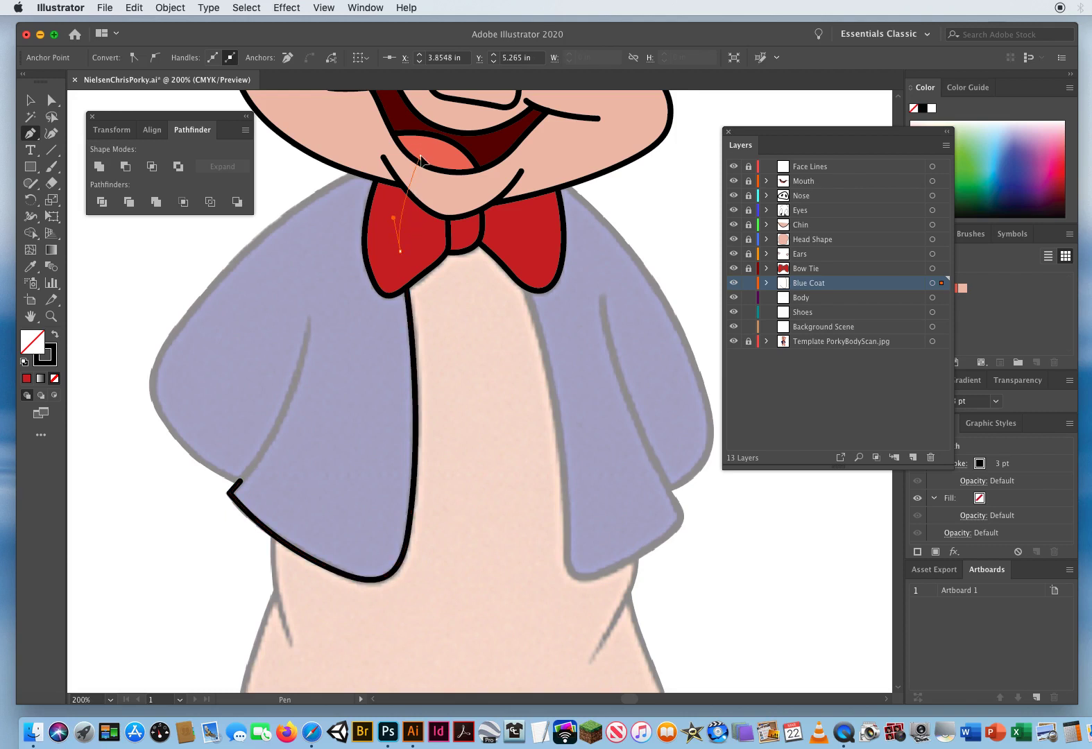
left_click(366, 169)
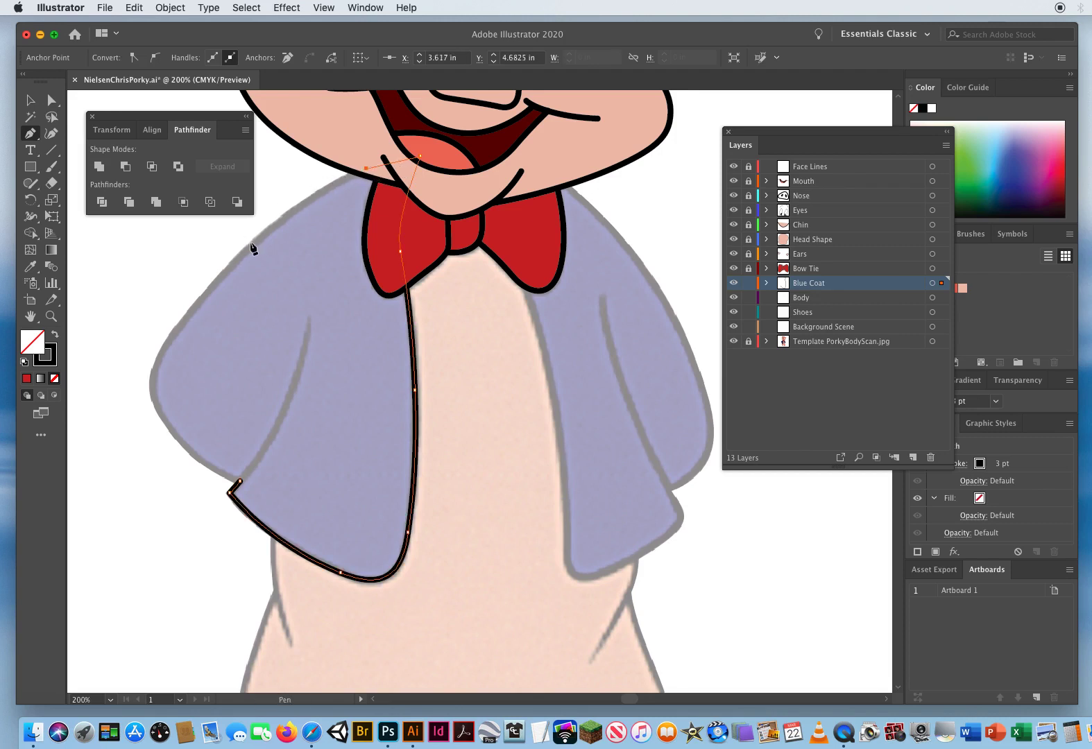
left_click_drag(366, 169, 323, 186)
left_click(224, 266)
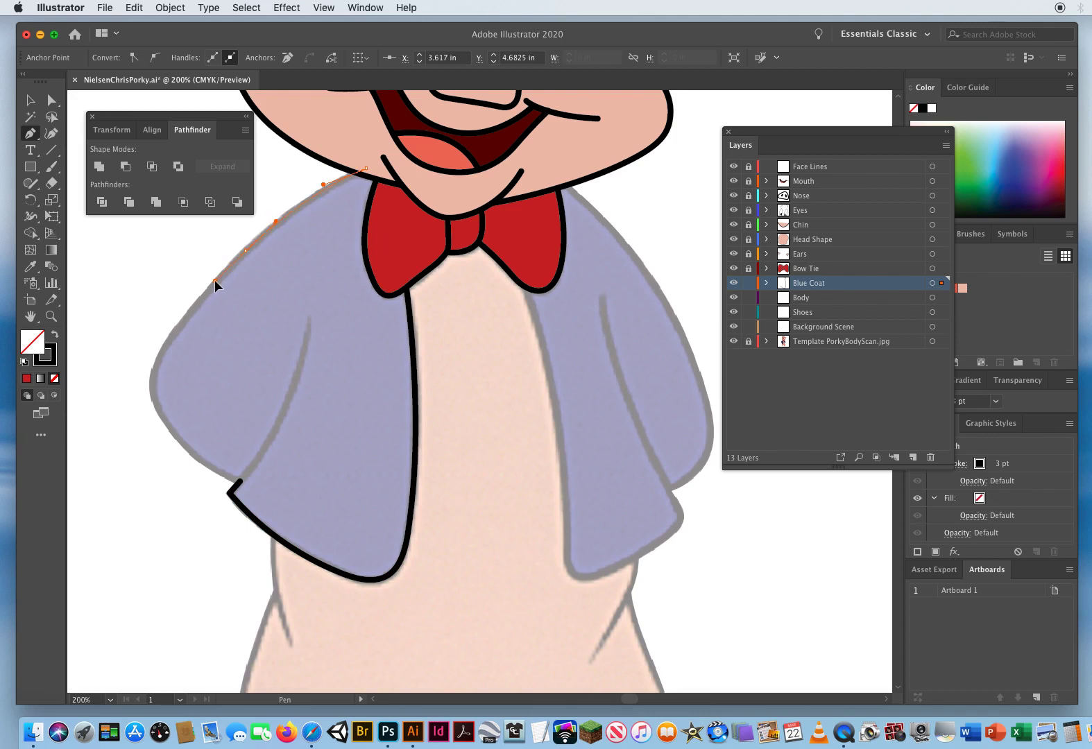
left_click_drag(214, 279, 214, 279)
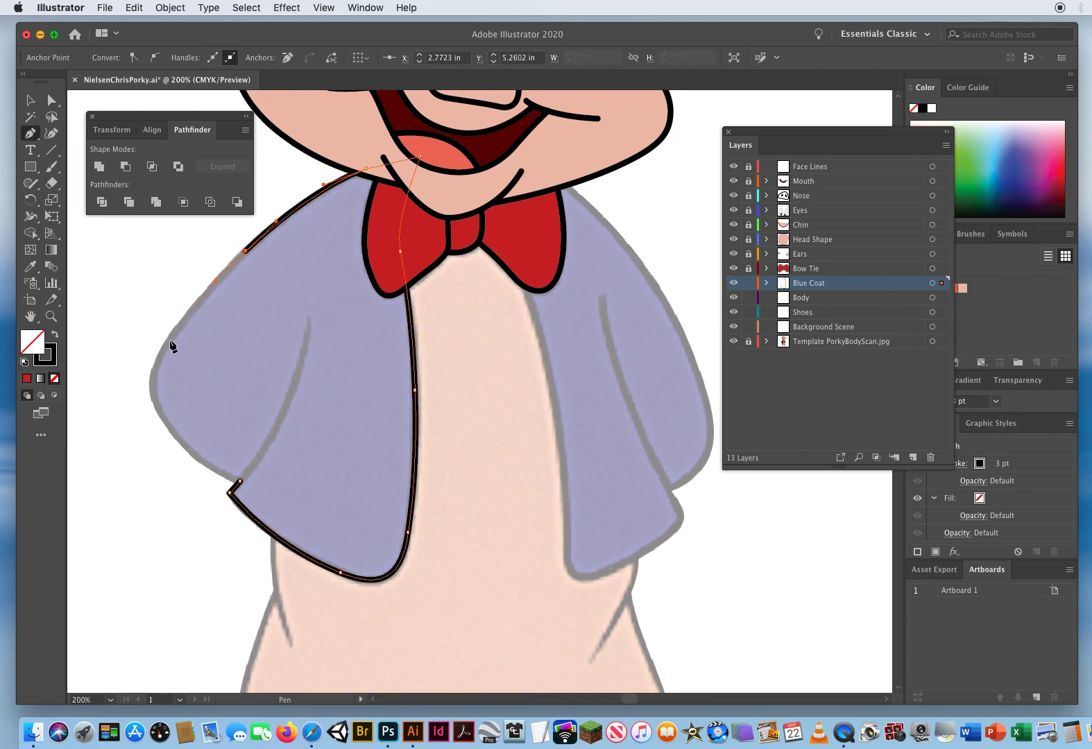
left_click_drag(168, 339, 148, 370)
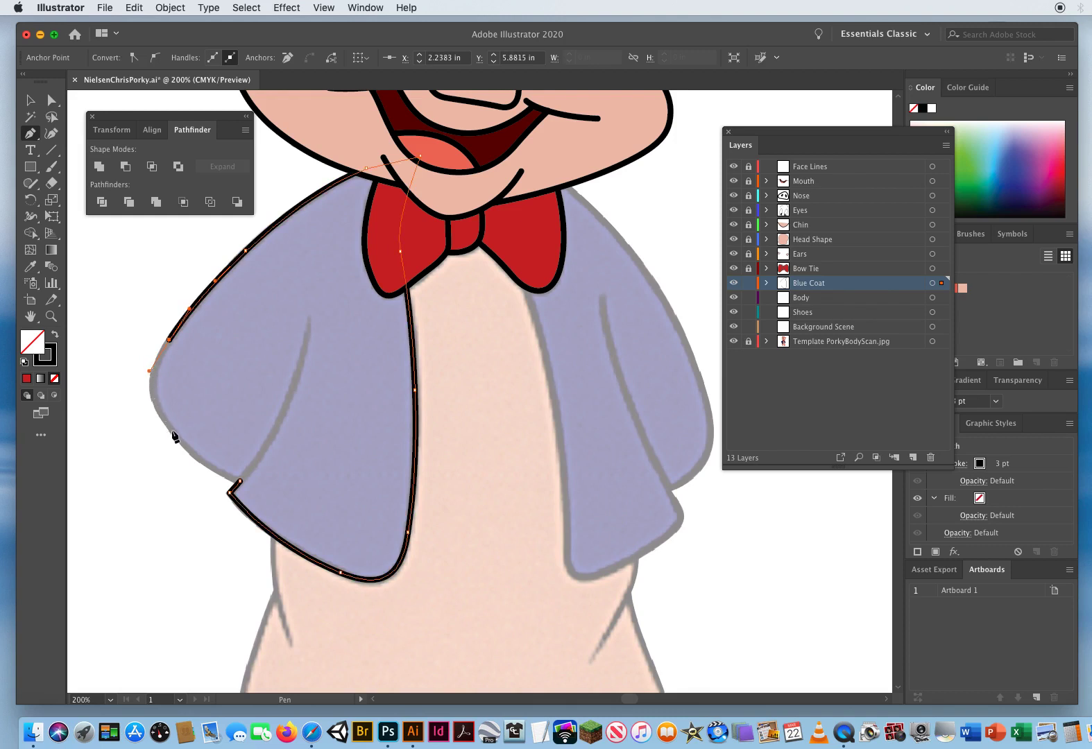
left_click_drag(172, 430, 199, 461)
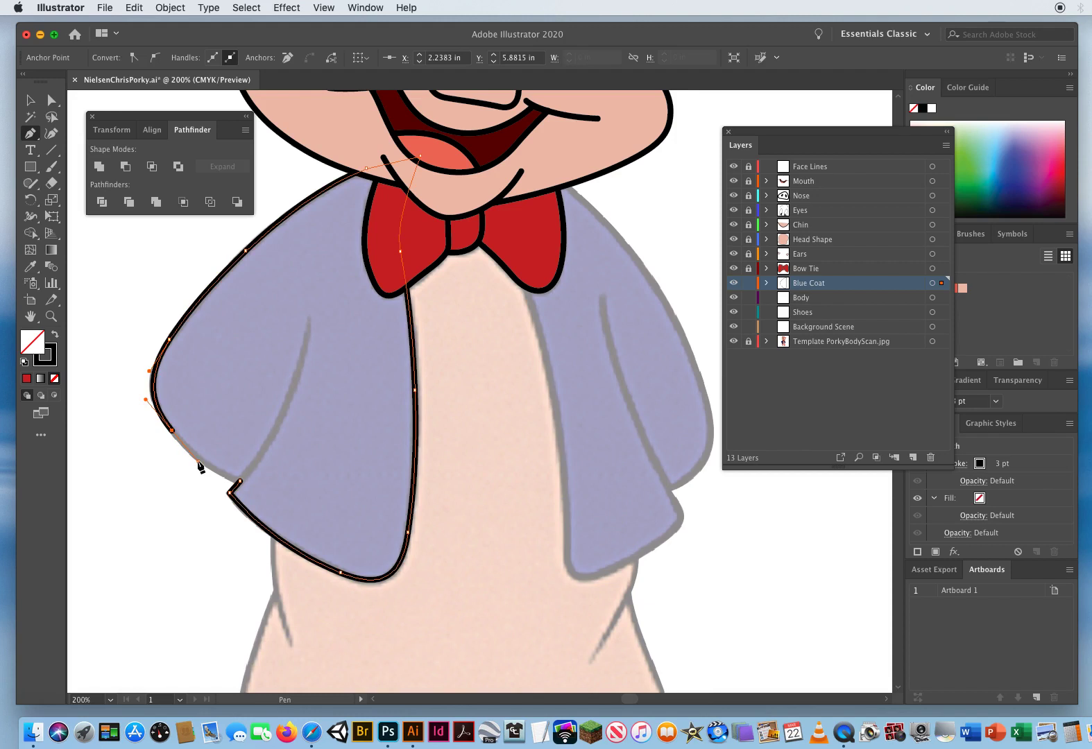
left_click(239, 482)
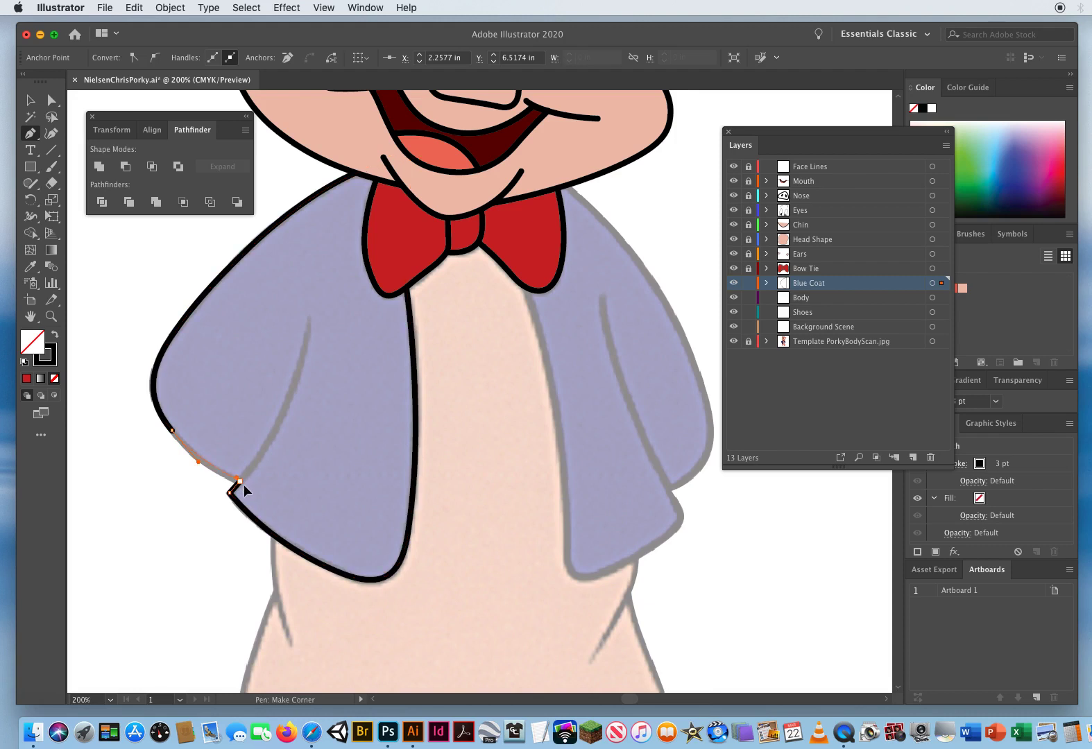
left_click(185, 526, "super")
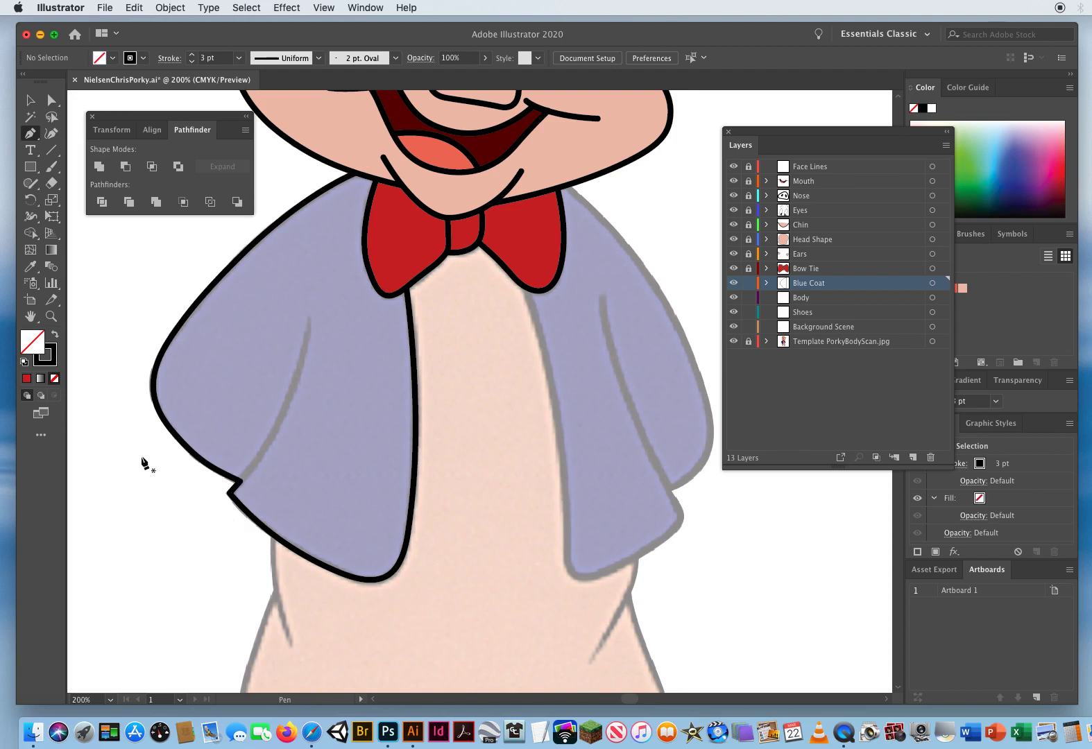
Draw the left sleeve's inner crease as an open curved Pen path starting at the sleeve notch, and deselect it
key("super")
left_click_drag(239, 481, 265, 449)
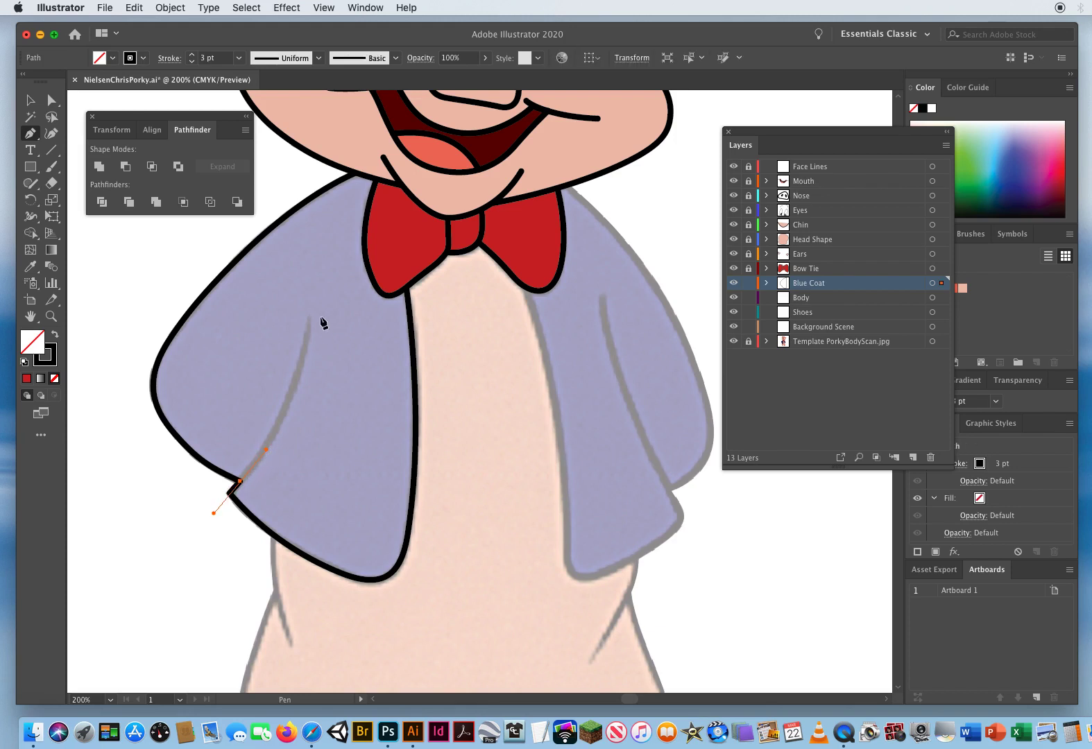
left_click_drag(315, 279, 319, 240)
left_click(141, 281, "super")
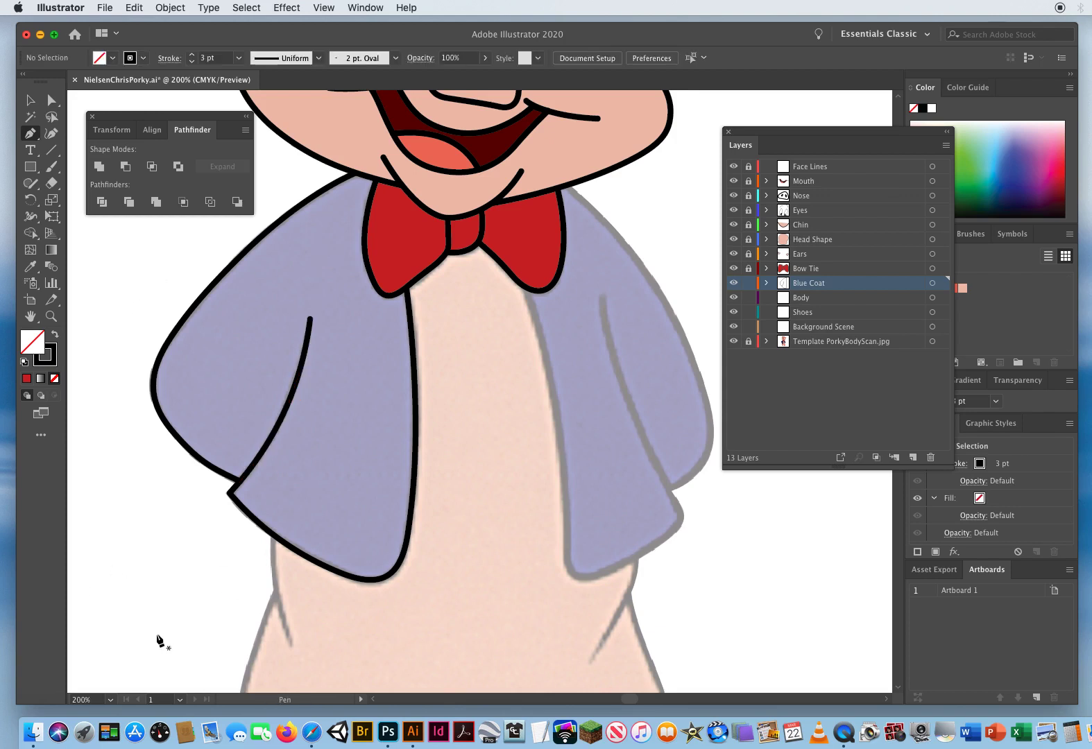
Start the right coat half with the Pen tool at the sleeve notch, tracing the outer sleeve and shoulder up behind the chin
left_click_drag(525, 454, 372, 433)
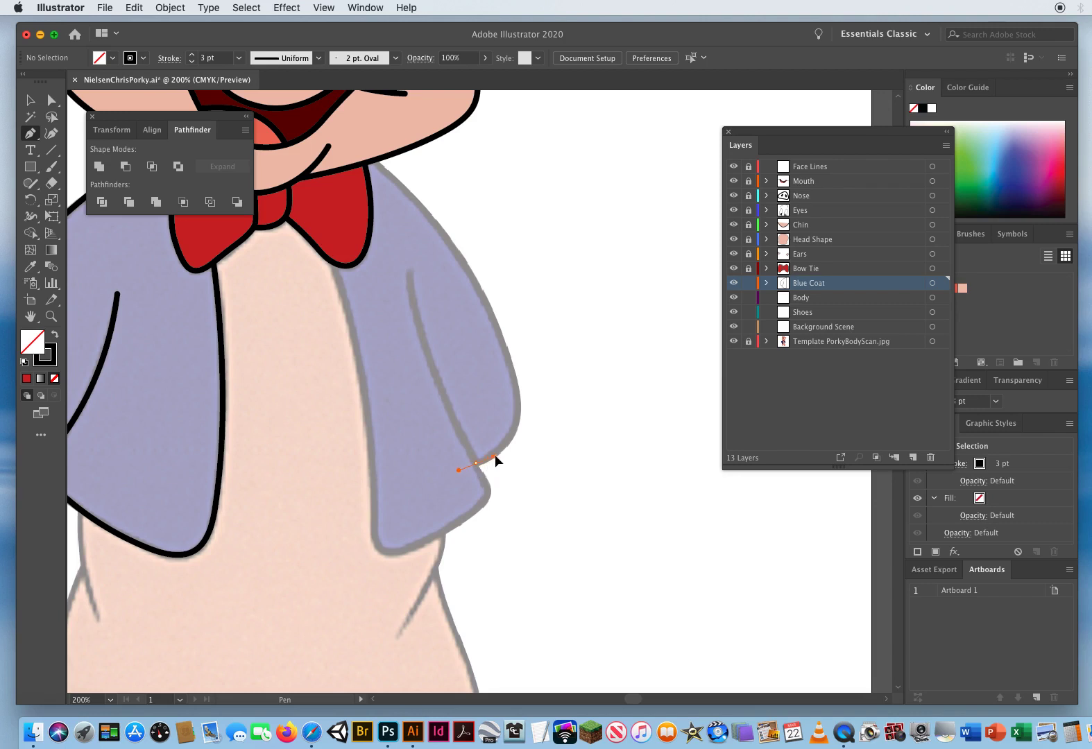
left_click_drag(516, 446, 515, 446)
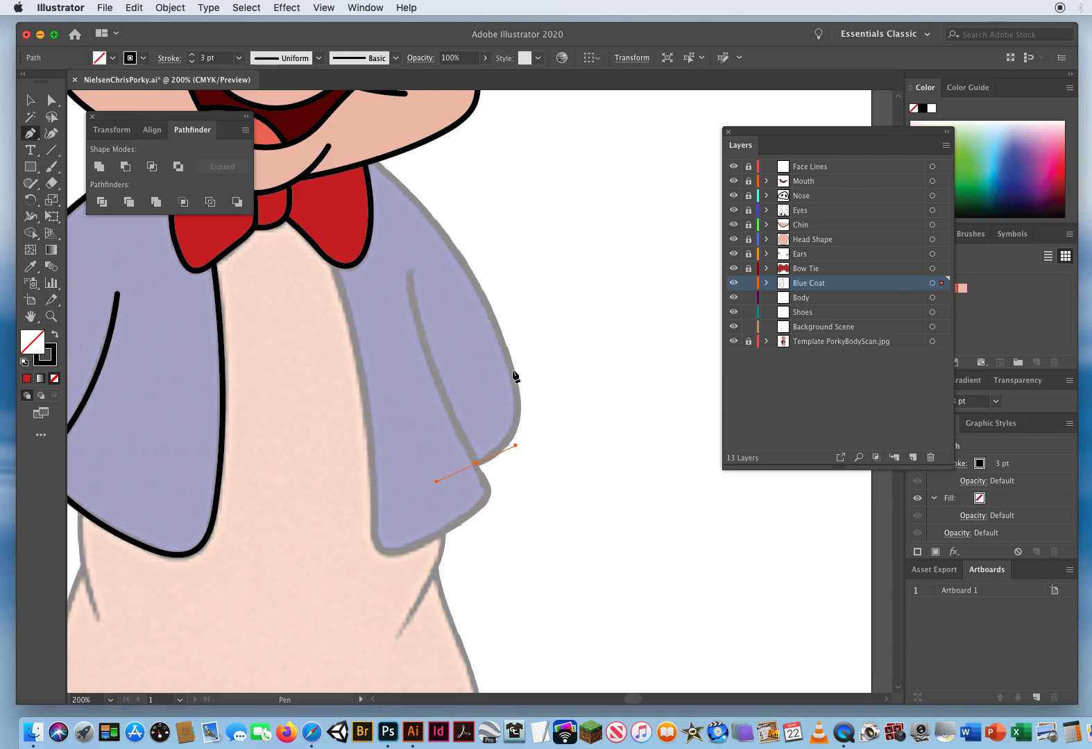
left_click_drag(507, 349, 498, 320)
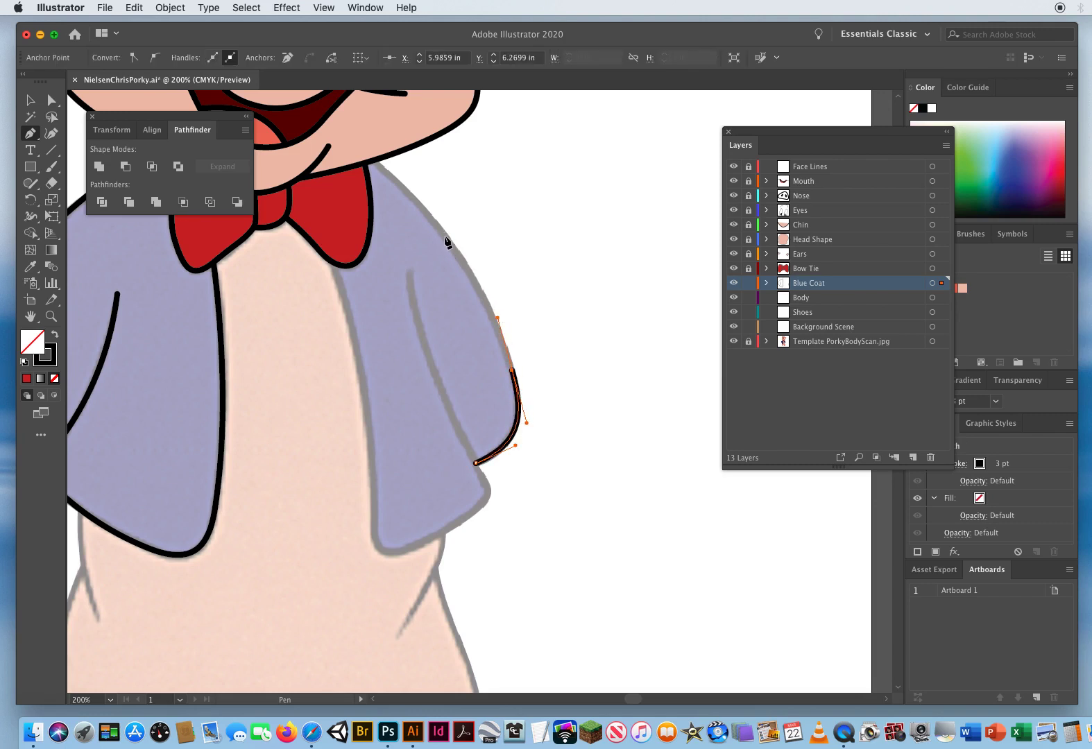
left_click_drag(445, 236, 413, 196)
scroll(510, 284, "up", 3)
scroll(510, 284, "left", 3)
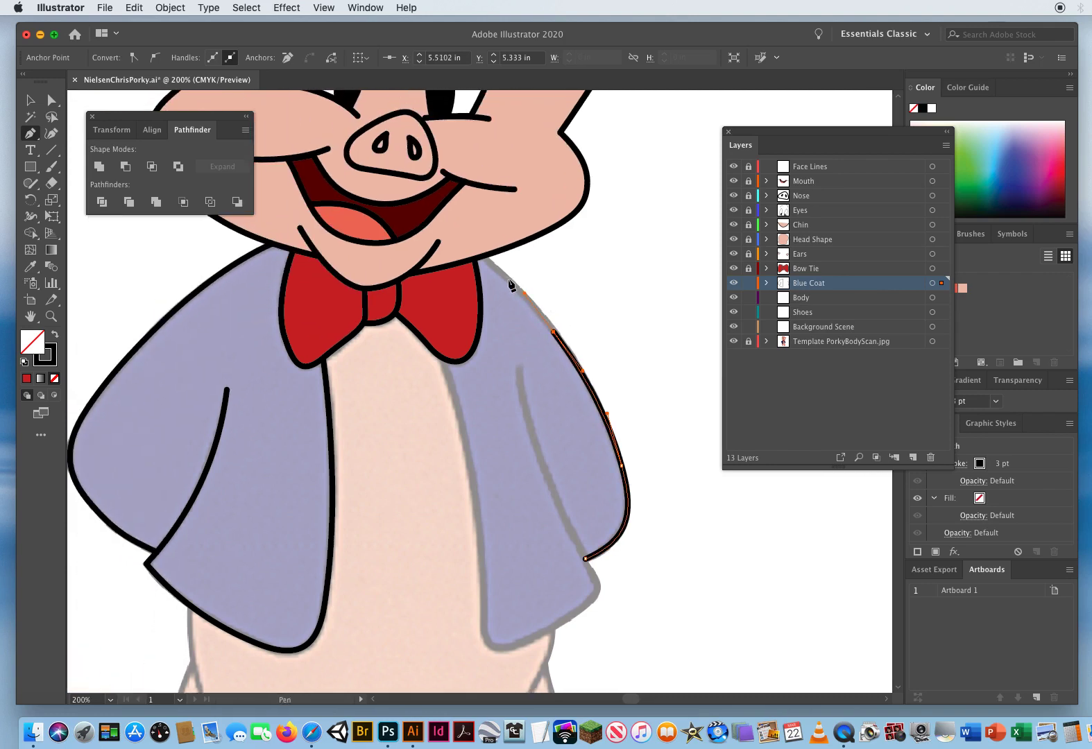
left_click_drag(445, 236, 425, 224)
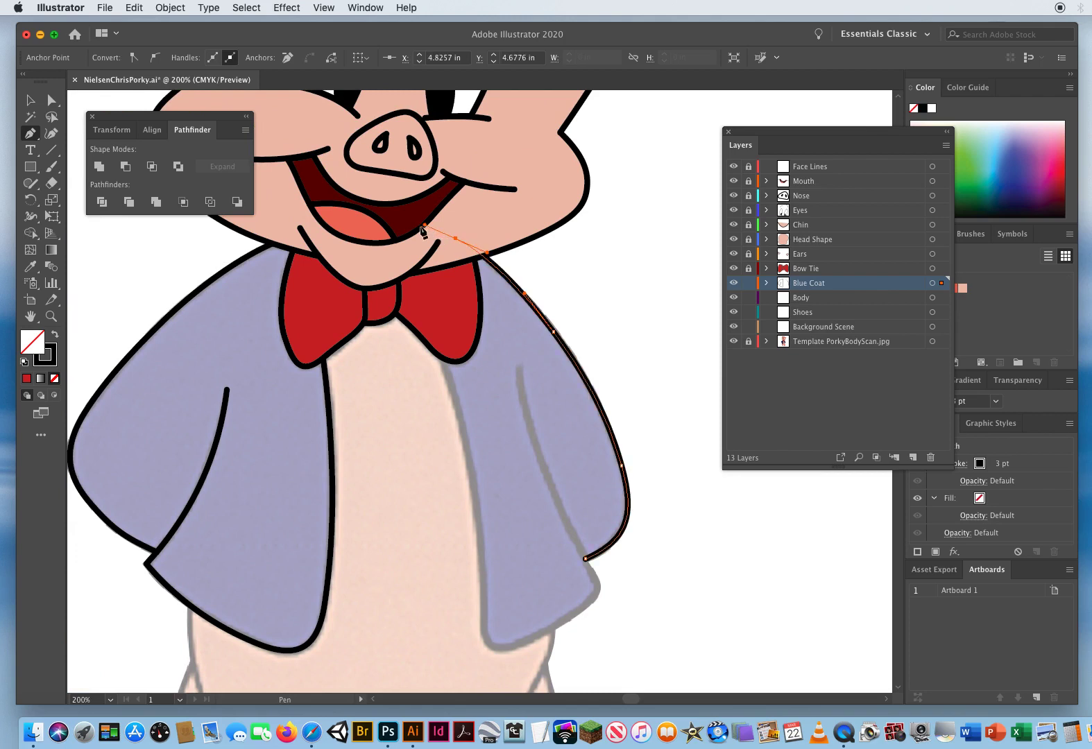
Continue the right coat half behind the bow tie and trace the upper part of its front edge
left_click_drag(413, 279, 426, 305)
left_click(435, 341)
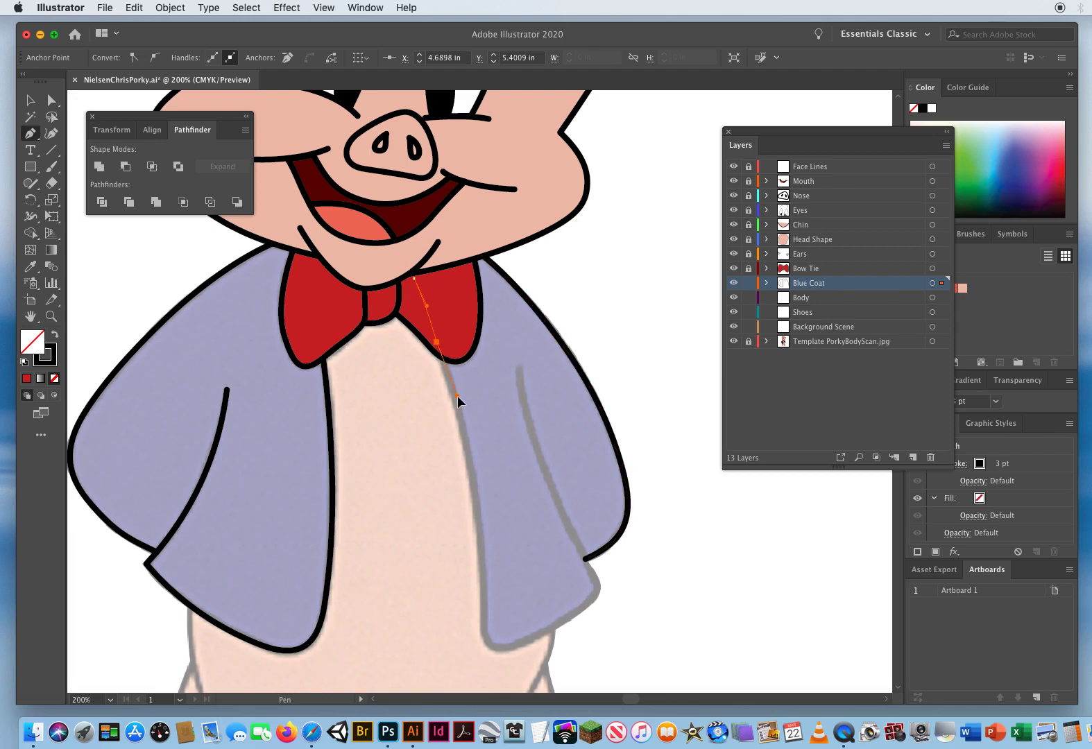
left_click(457, 396)
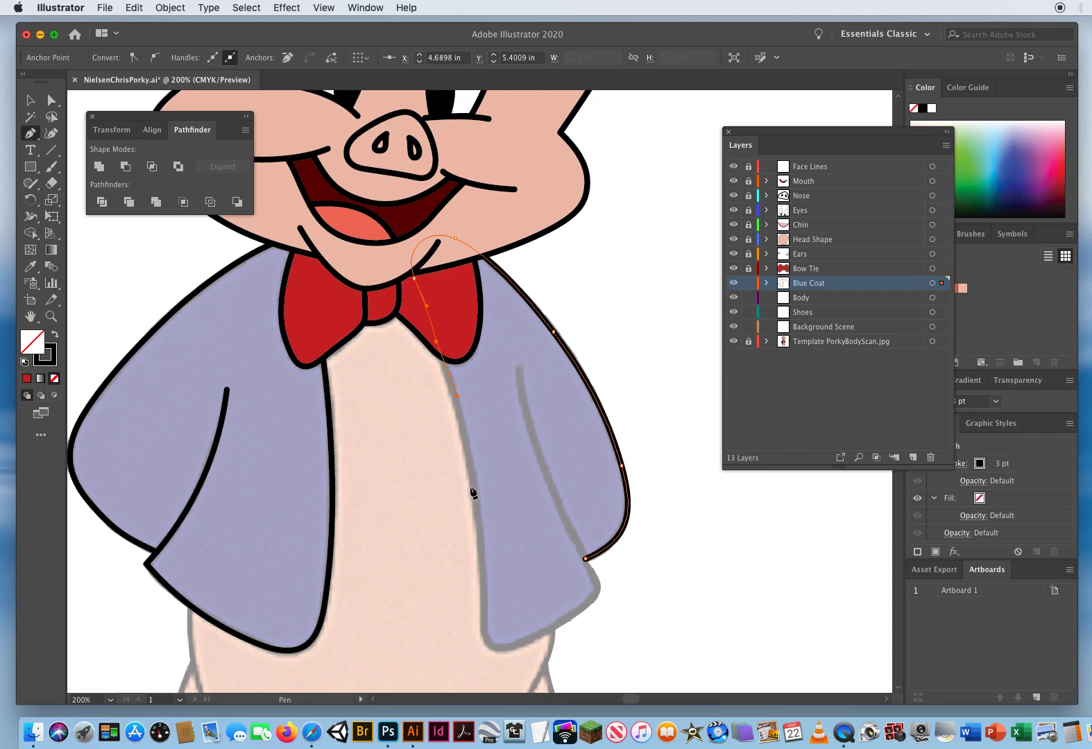
left_click_drag(472, 484, 474, 493)
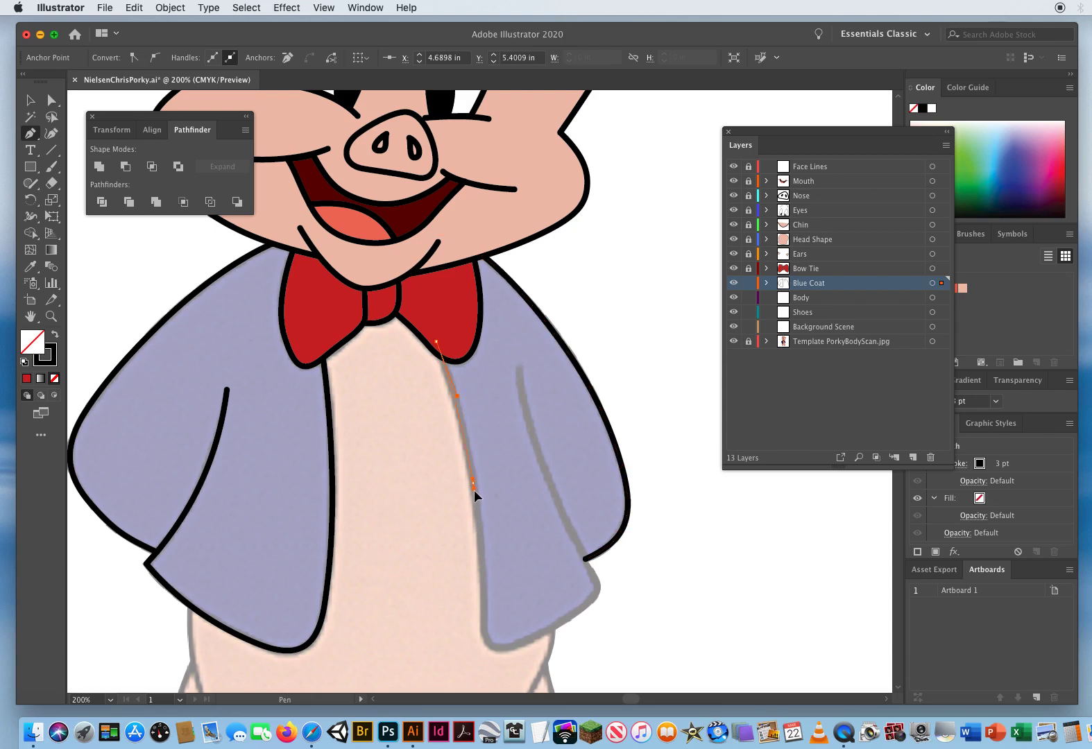
left_click(479, 531)
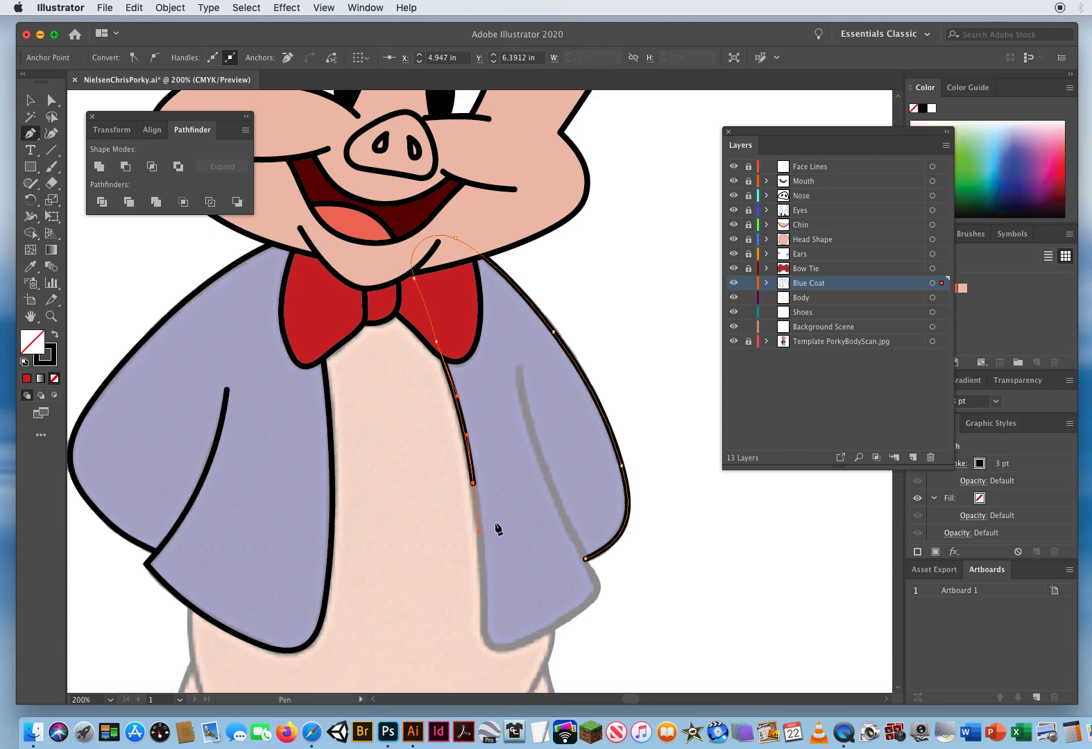
Trace the right coat half's lower front edge, rounded corner and hem, and close the path at the sleeve notch
scroll(509, 527, "down", 5)
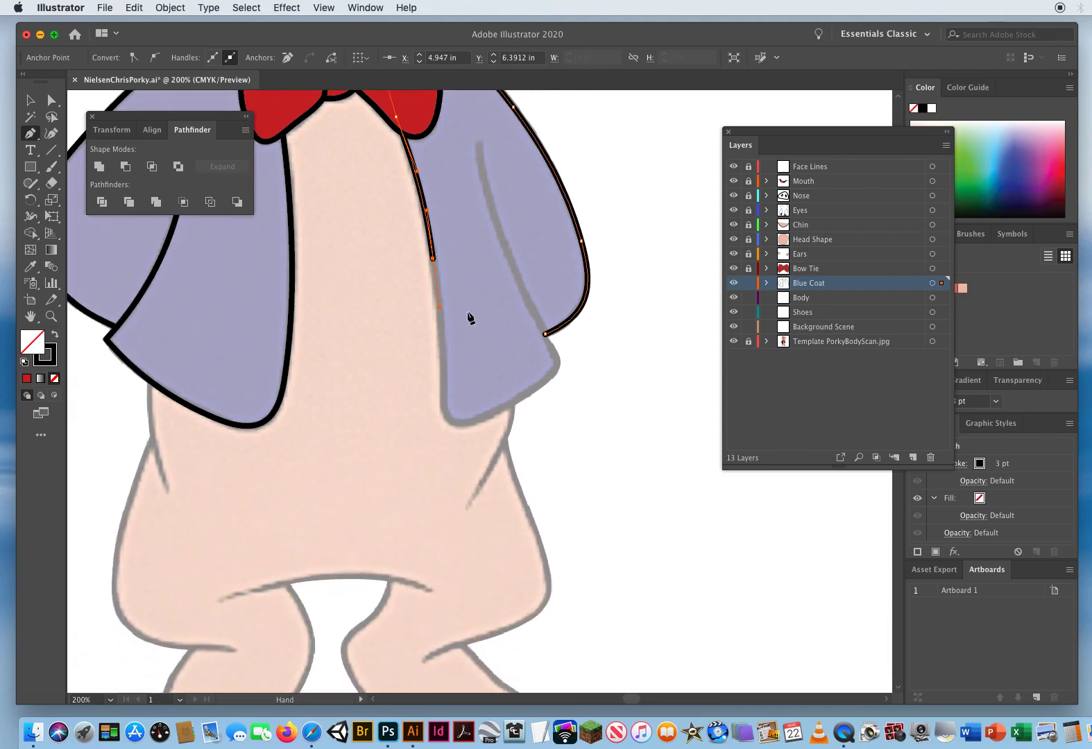
left_click(443, 389)
left_click_drag(442, 426, 518, 399)
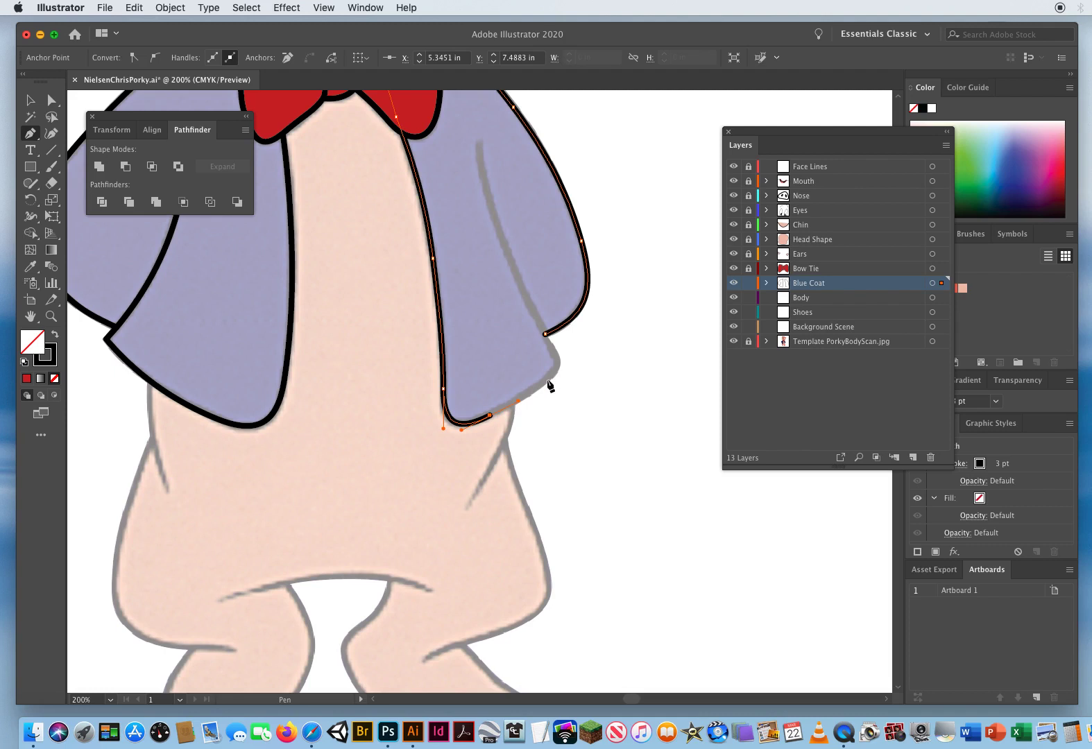
left_click(548, 382, "super")
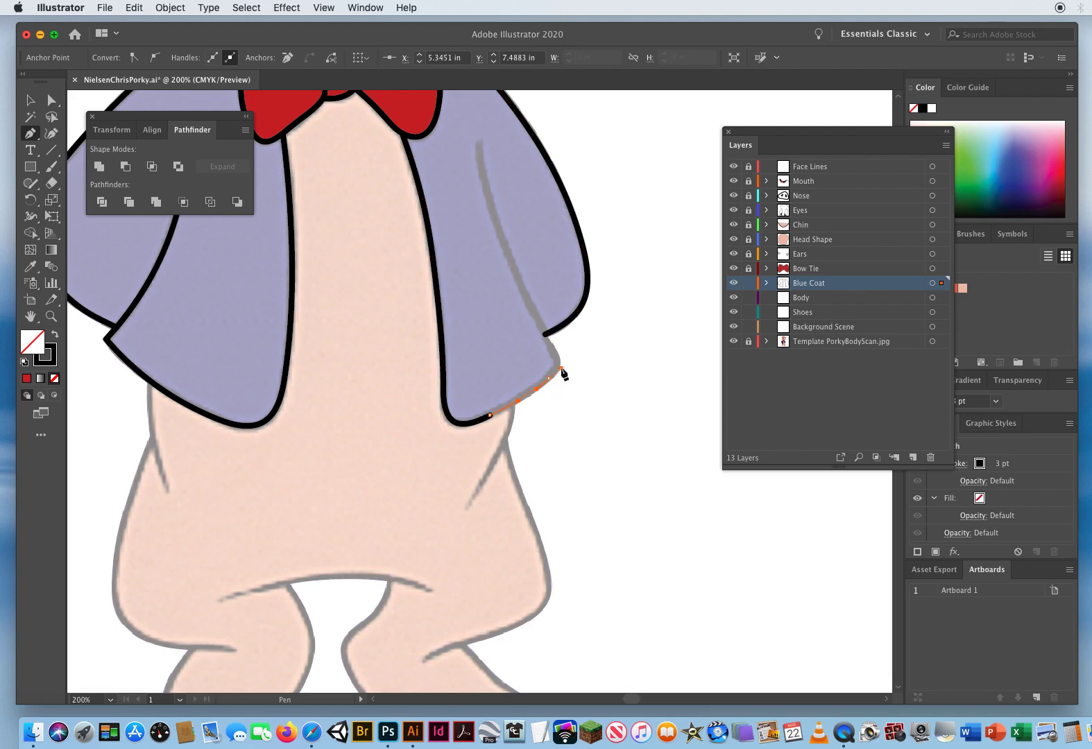
left_click(561, 369)
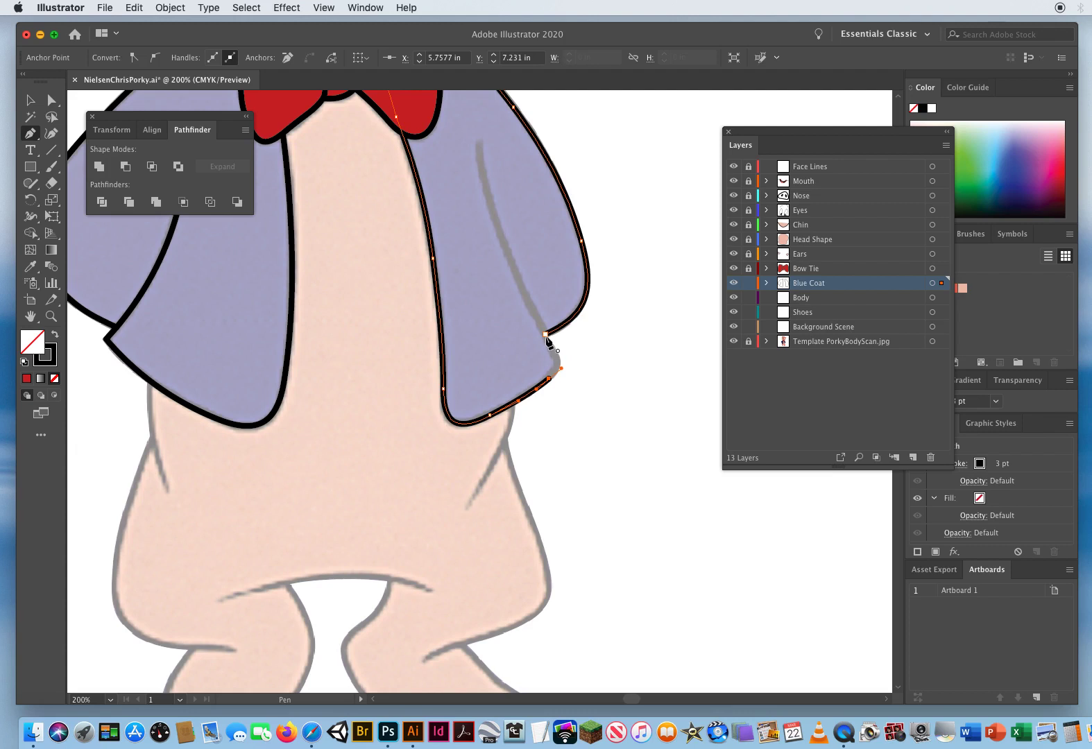
left_click(545, 335)
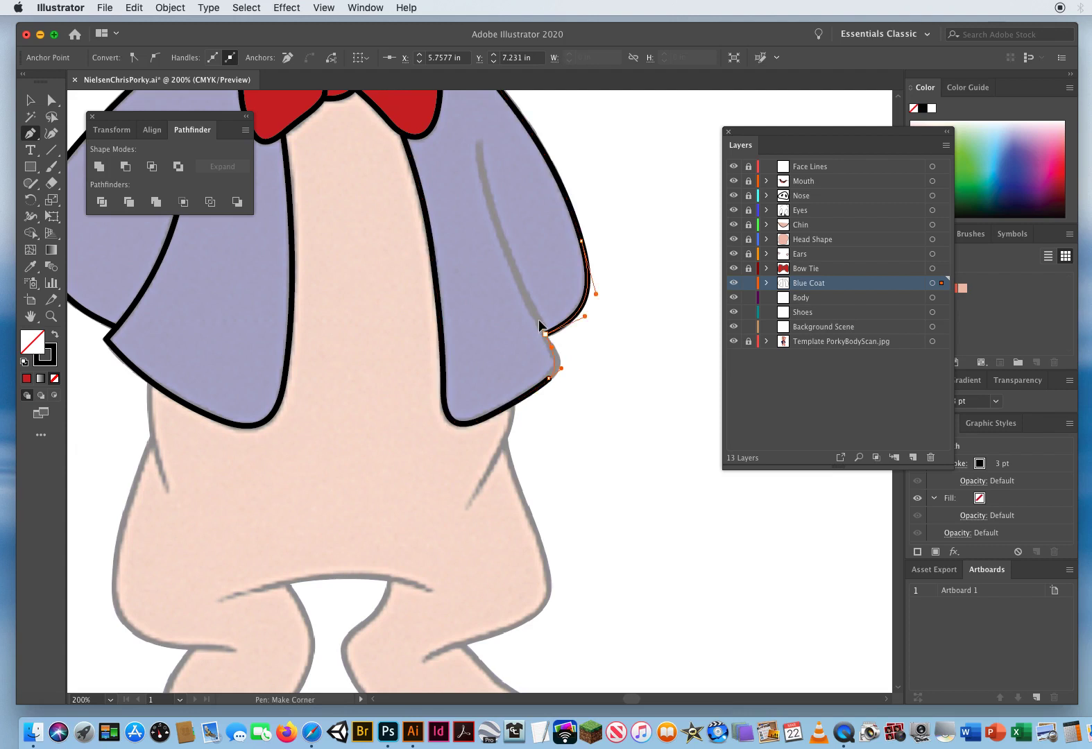
left_click(528, 305, "super")
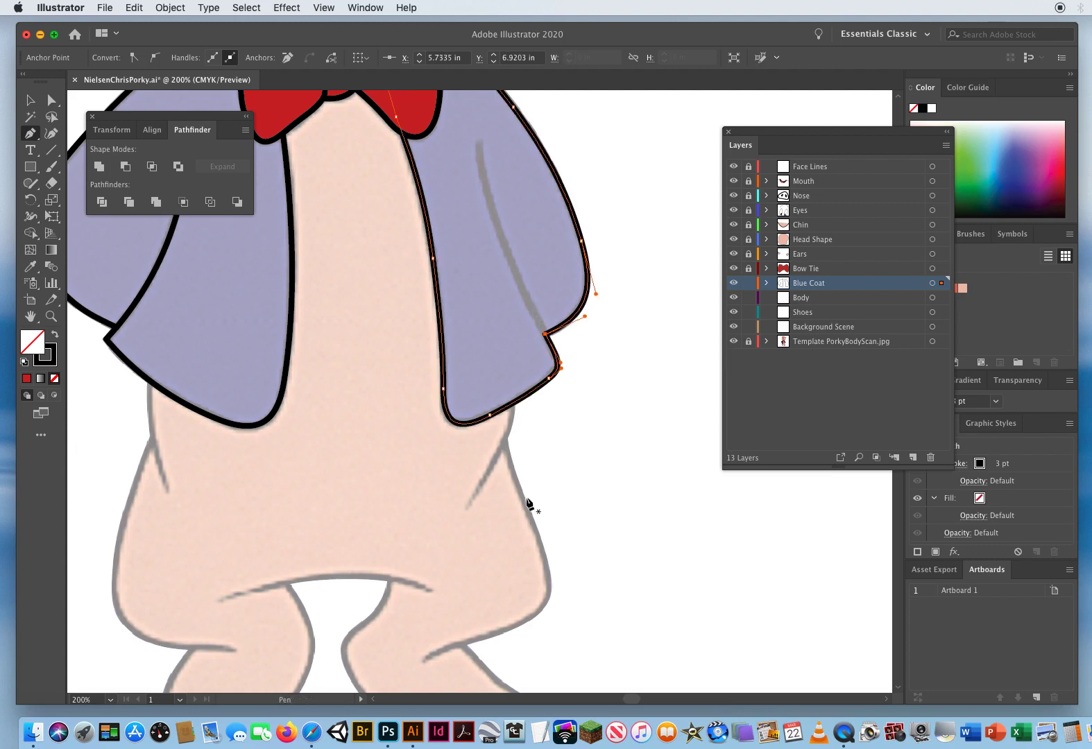
Deselect the right coat half and draw the right sleeve's inner crease as an open curved Pen path starting at the sleeve notch
scroll(541, 443, "up", 5)
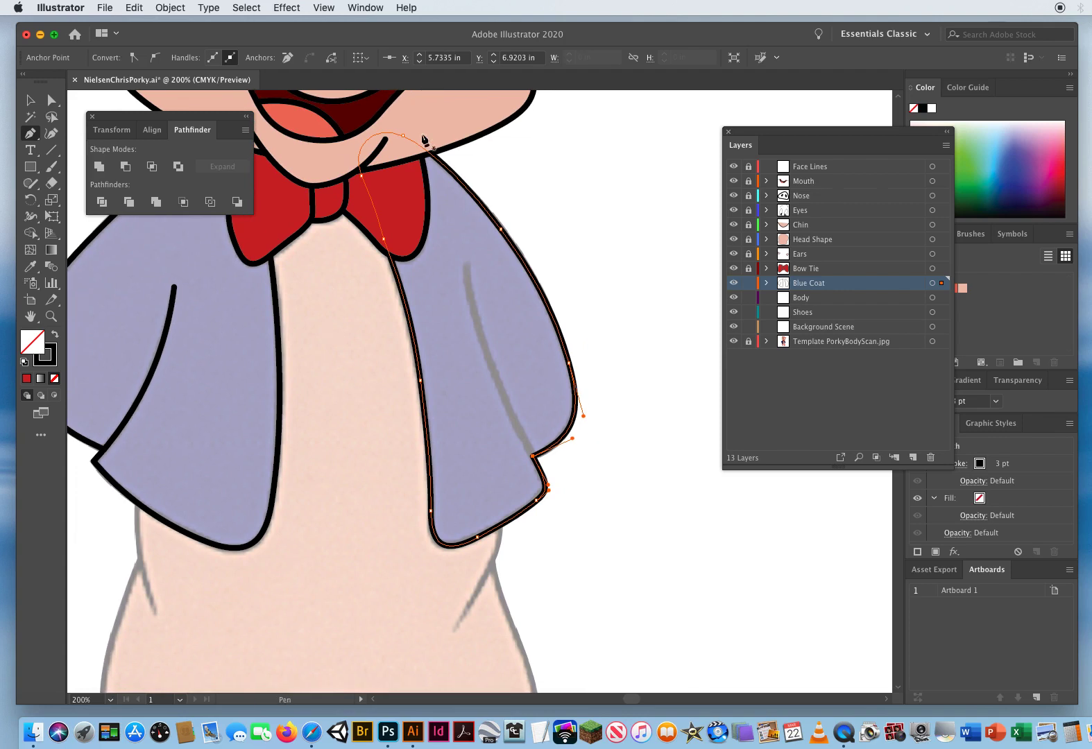
key("super")
left_click(594, 331, "super")
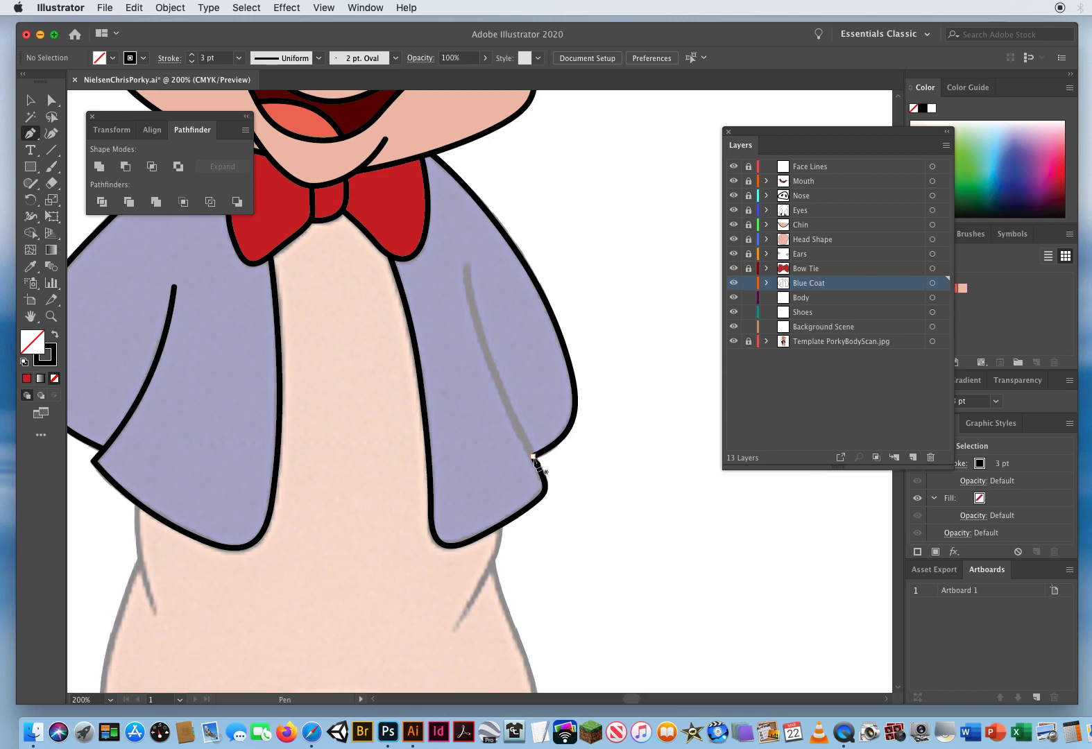
left_click_drag(532, 456, 506, 408)
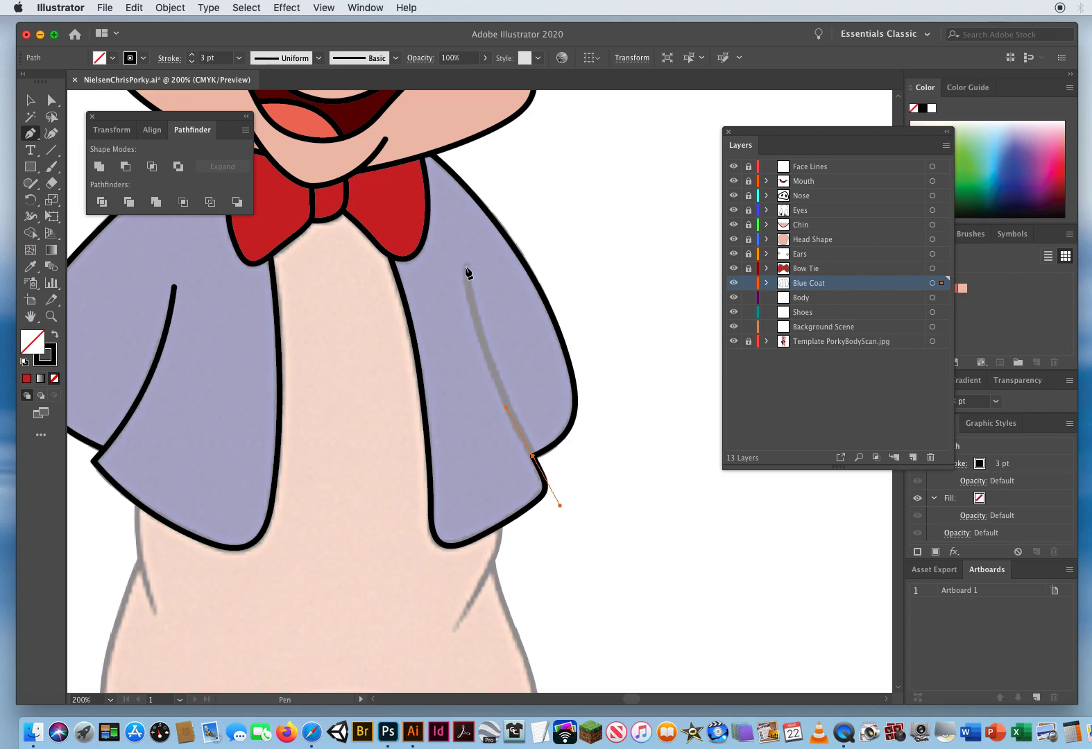
left_click_drag(467, 265, 459, 196)
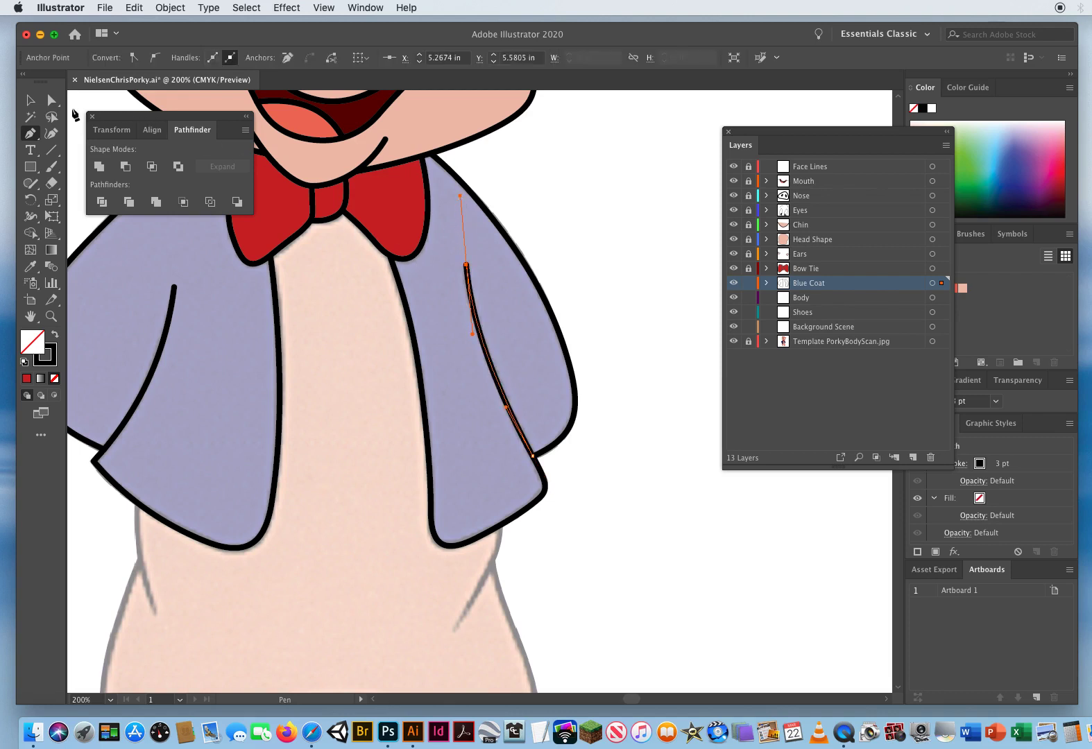
Select both coat halves without the creases, move the Layers panel off the swatches, and fill the halves with the dark blue swatch
left_click(31, 99)
left_click_drag(404, 413, 537, 459)
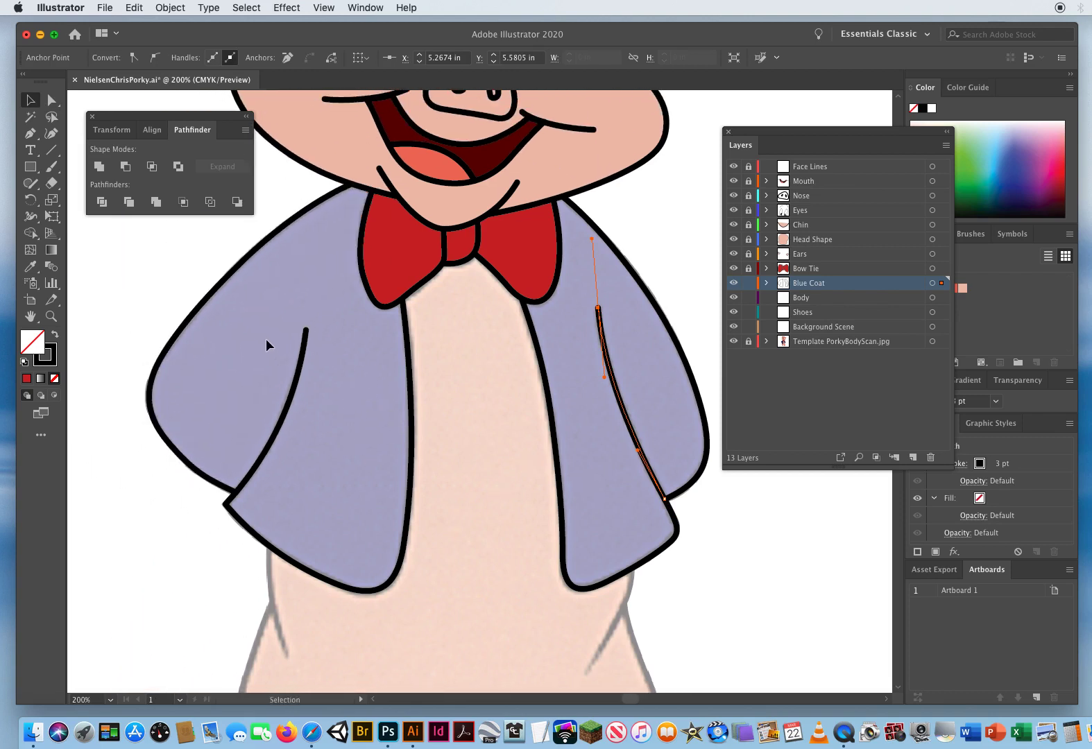
left_click_drag(350, 396, 350, 397)
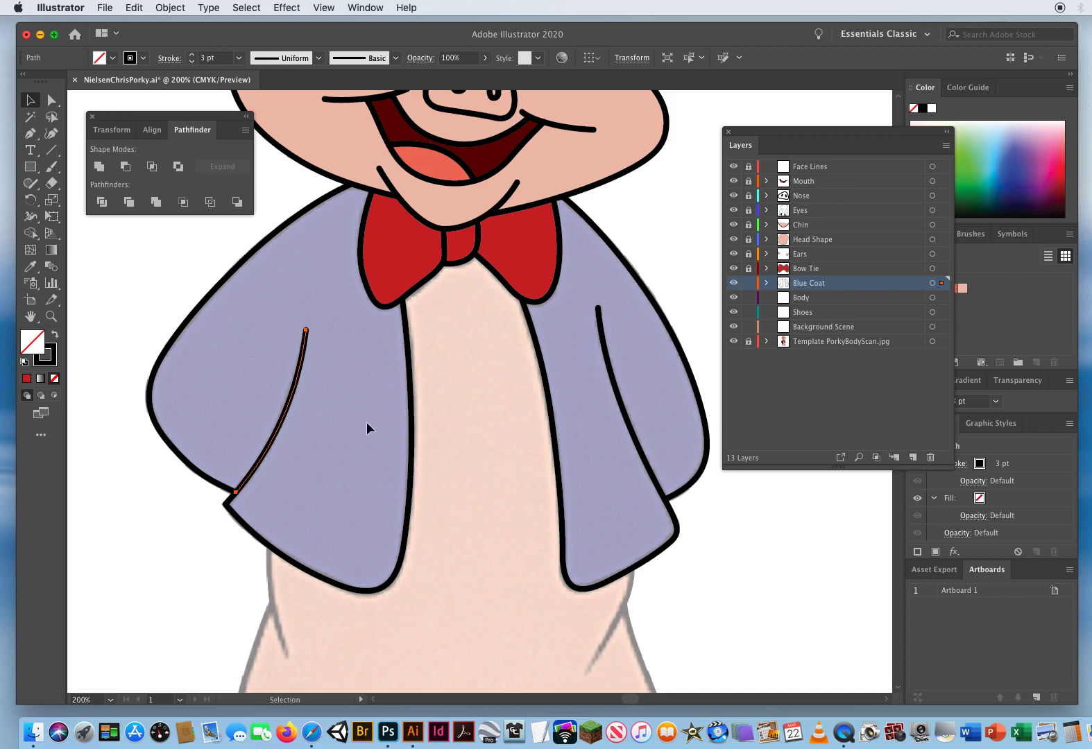
left_click_drag(358, 355, 476, 444)
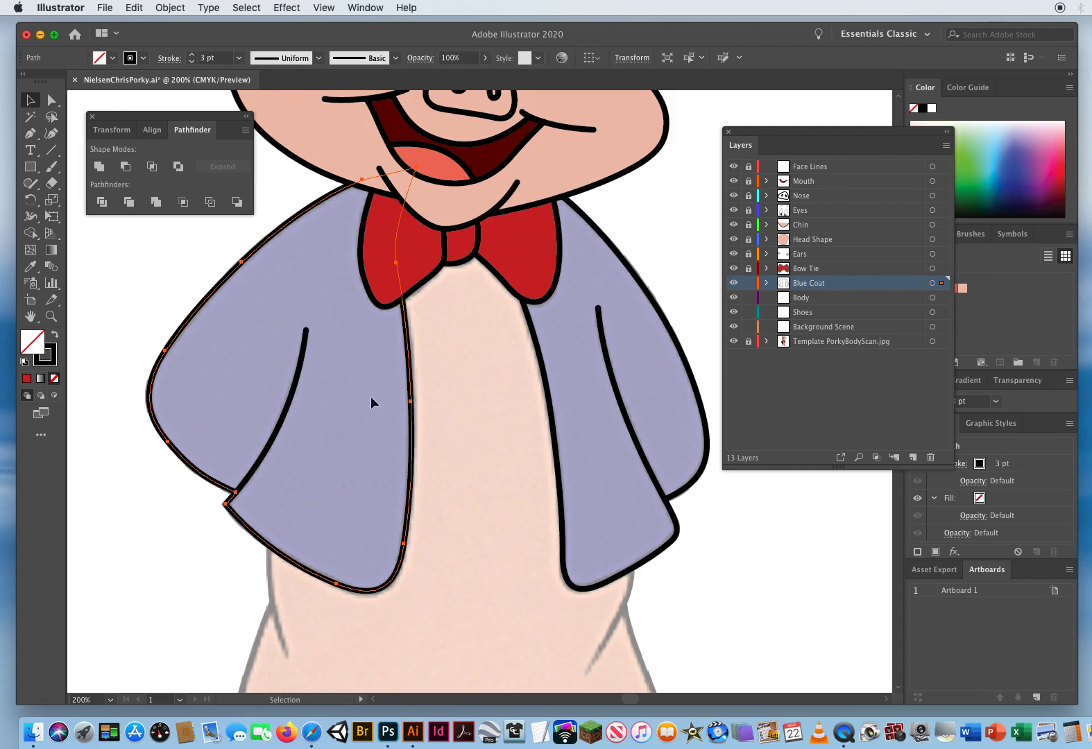
left_click_drag(439, 417, 566, 444)
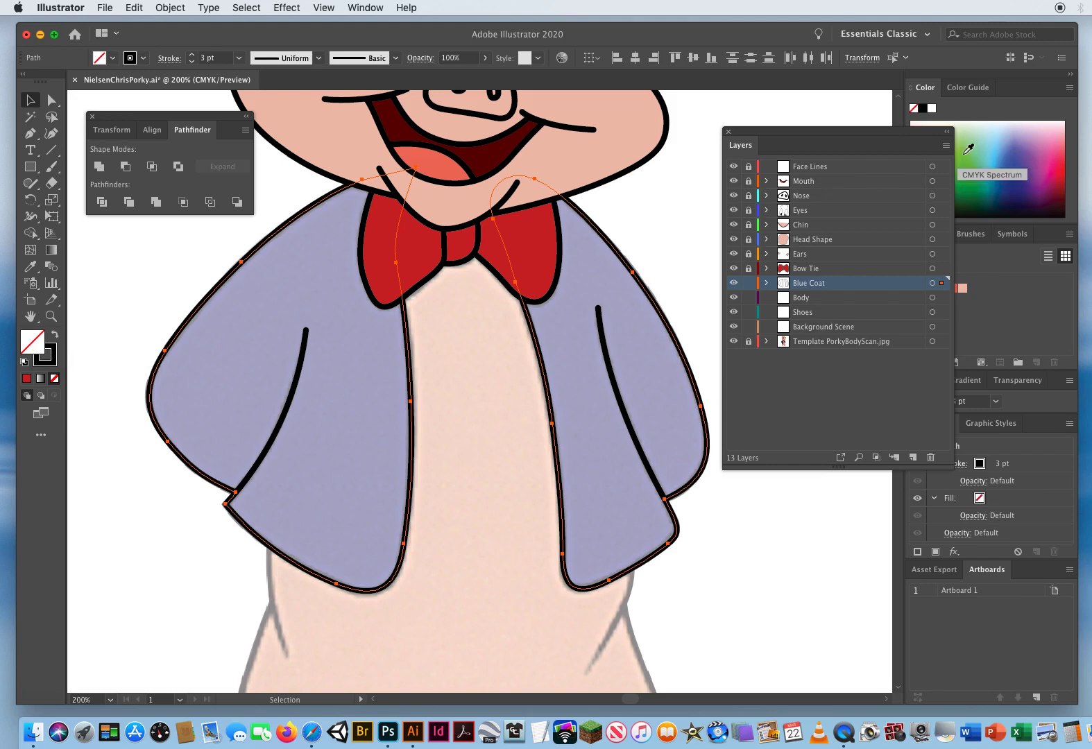
left_click_drag(872, 134, 805, 230)
left_click(924, 288)
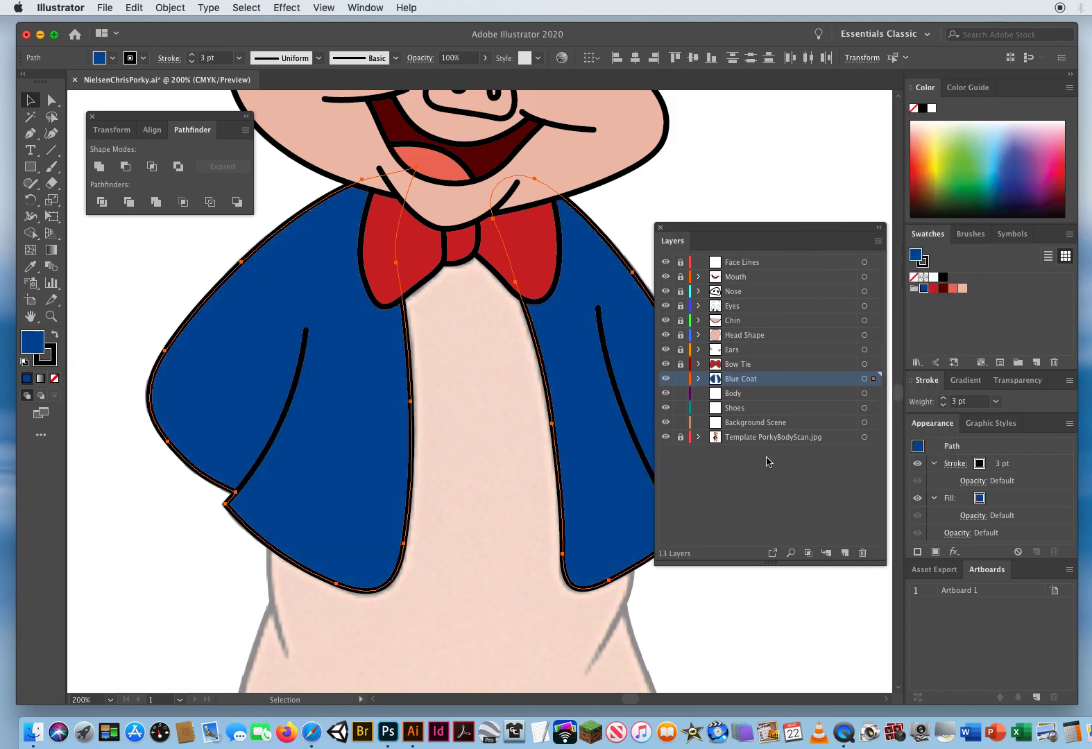
left_click(473, 386)
Lock the Blue Coat layer and make the Body layer active with the fill set to none for tracing
left_click_drag(473, 386, 505, 308)
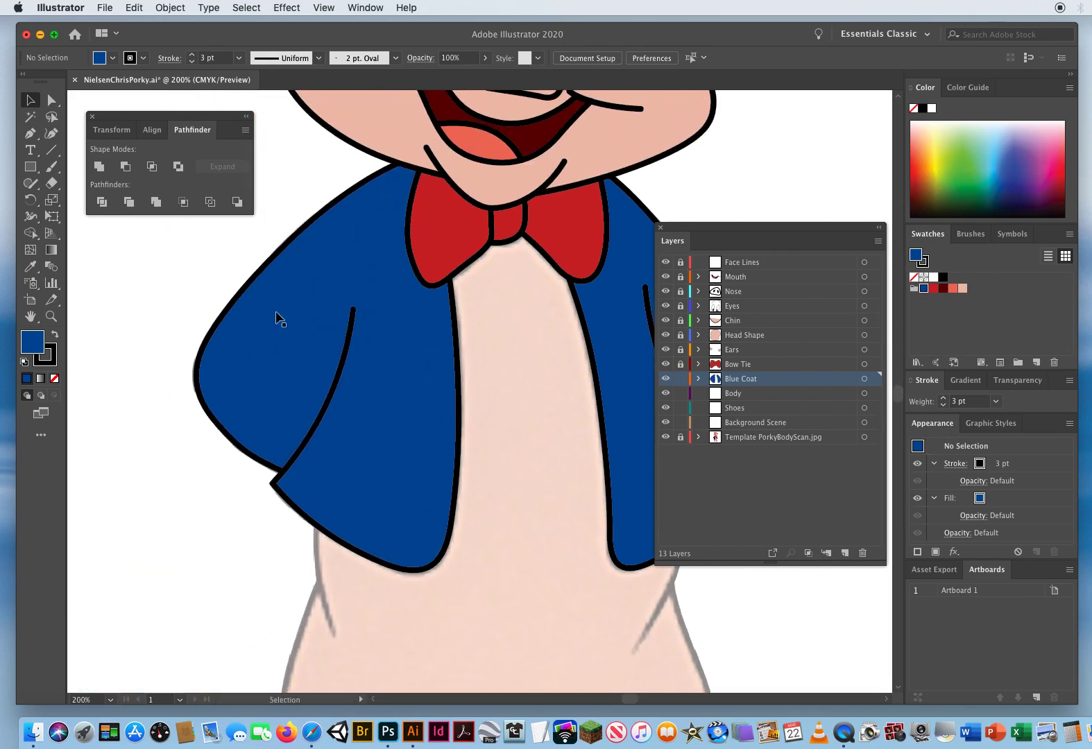
left_click_drag(433, 419, 148, 419)
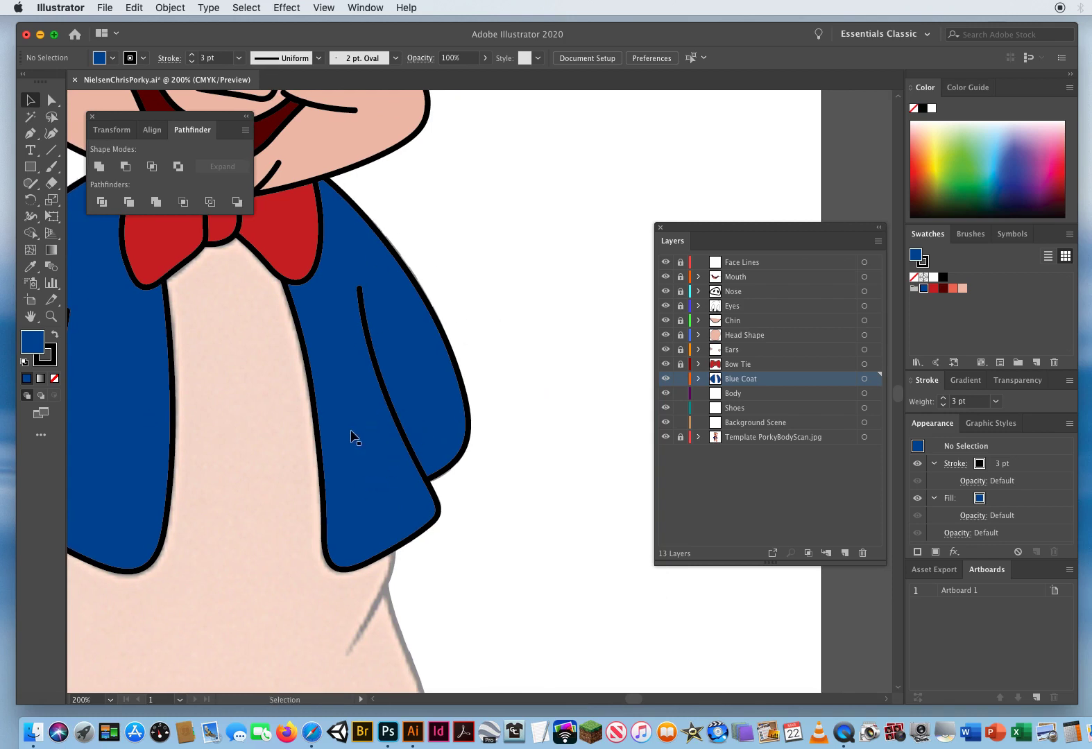
left_click_drag(333, 424, 551, 380)
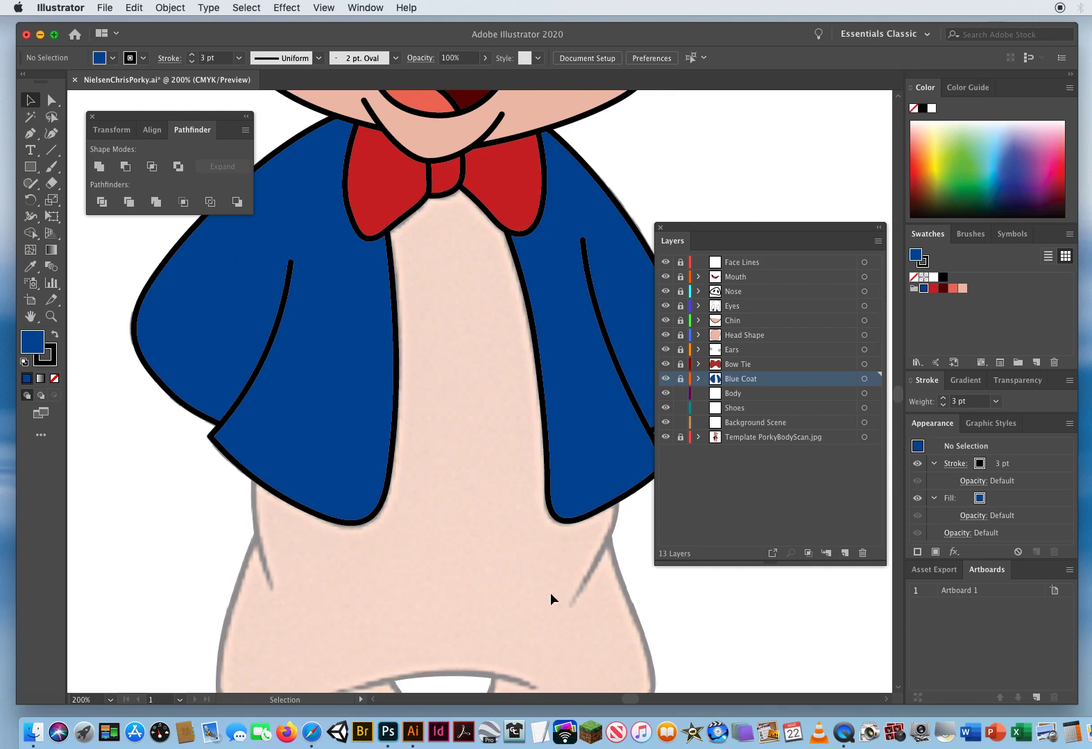
left_click(775, 394)
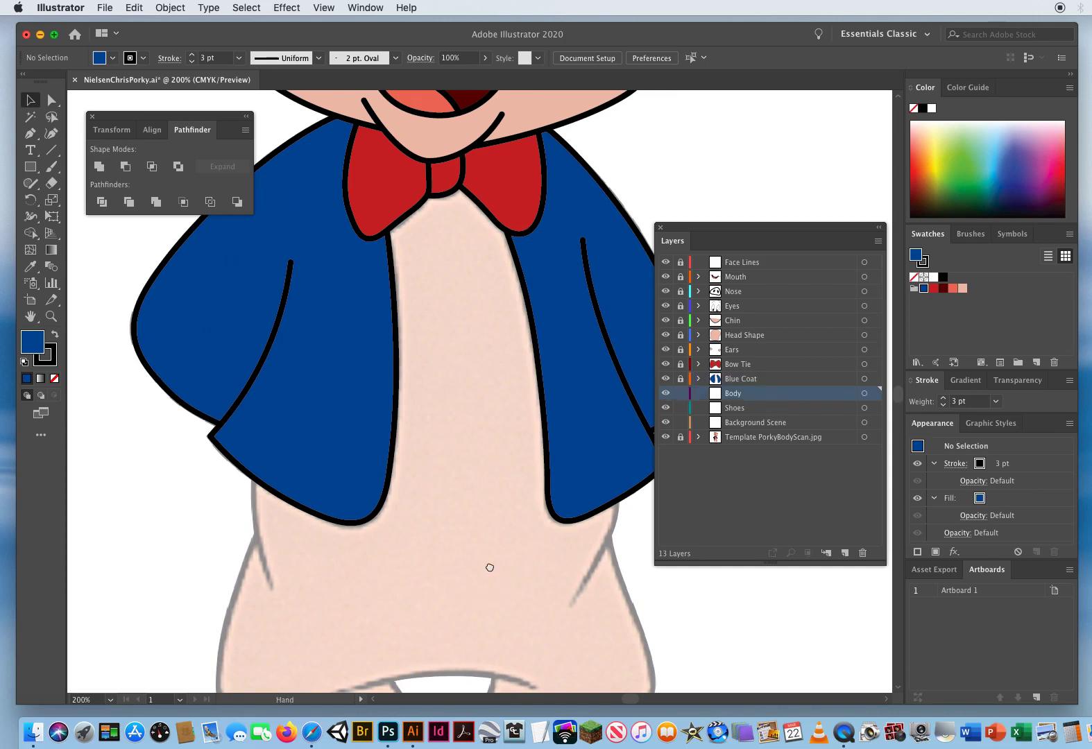
scroll(489, 568, "down", 5)
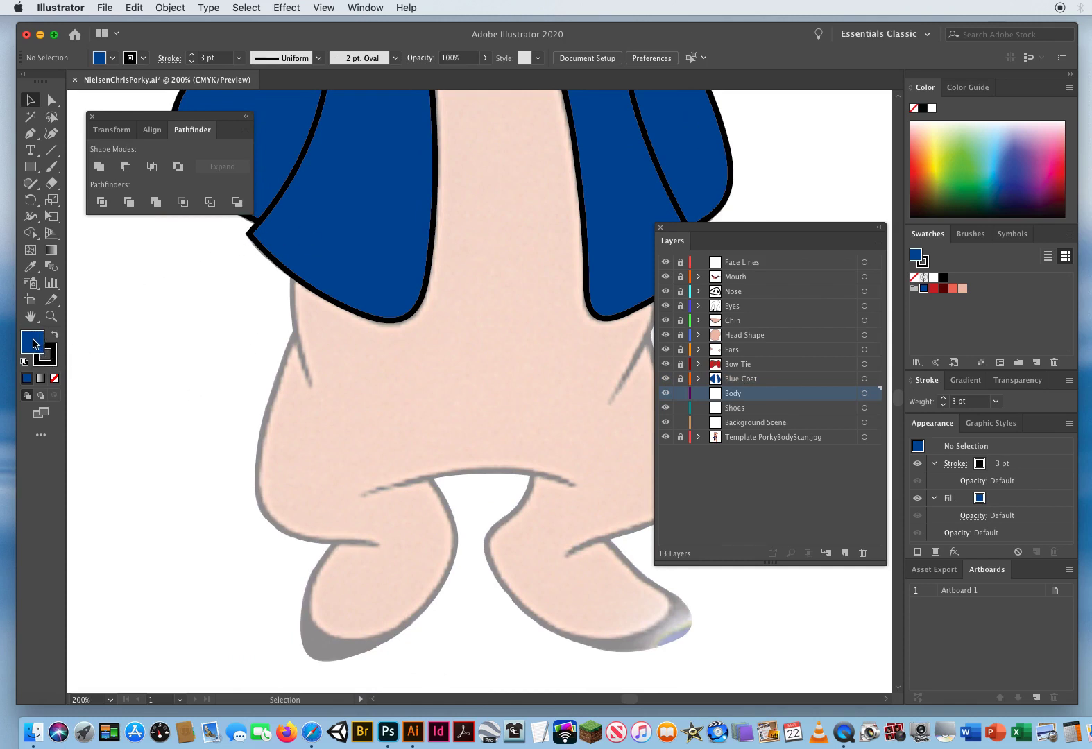
key("slash")
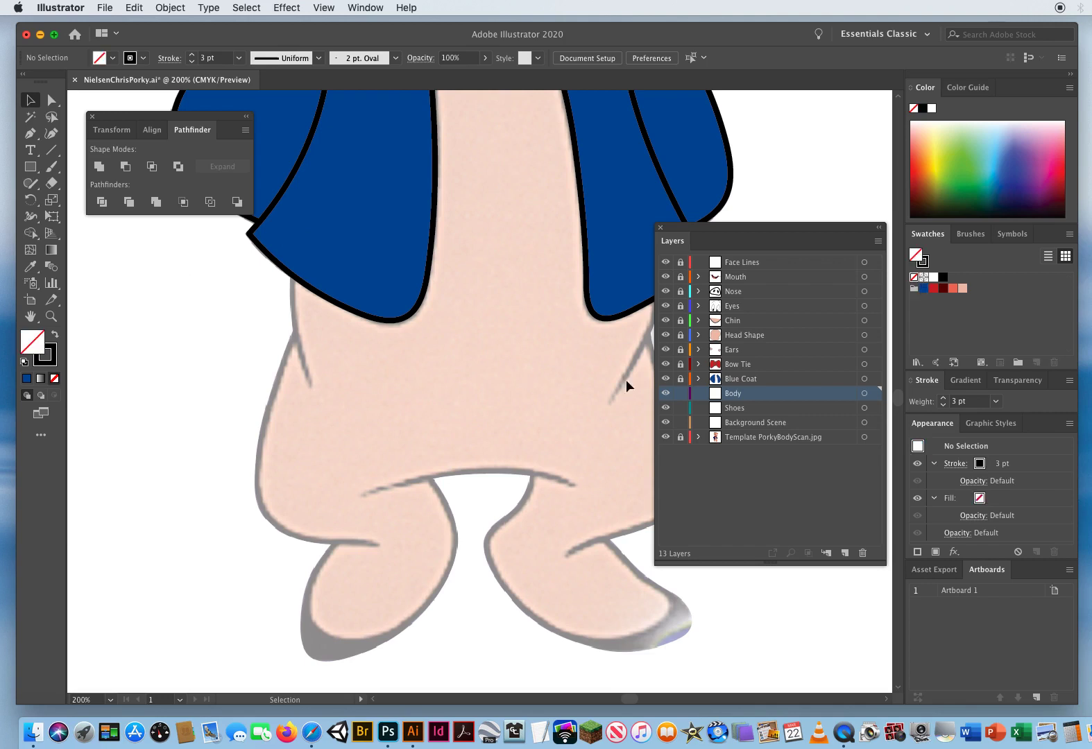
Start the body outline with the Pen tool beneath the left coat half and trace the left waist and hip down to the ankle notch
key("p")
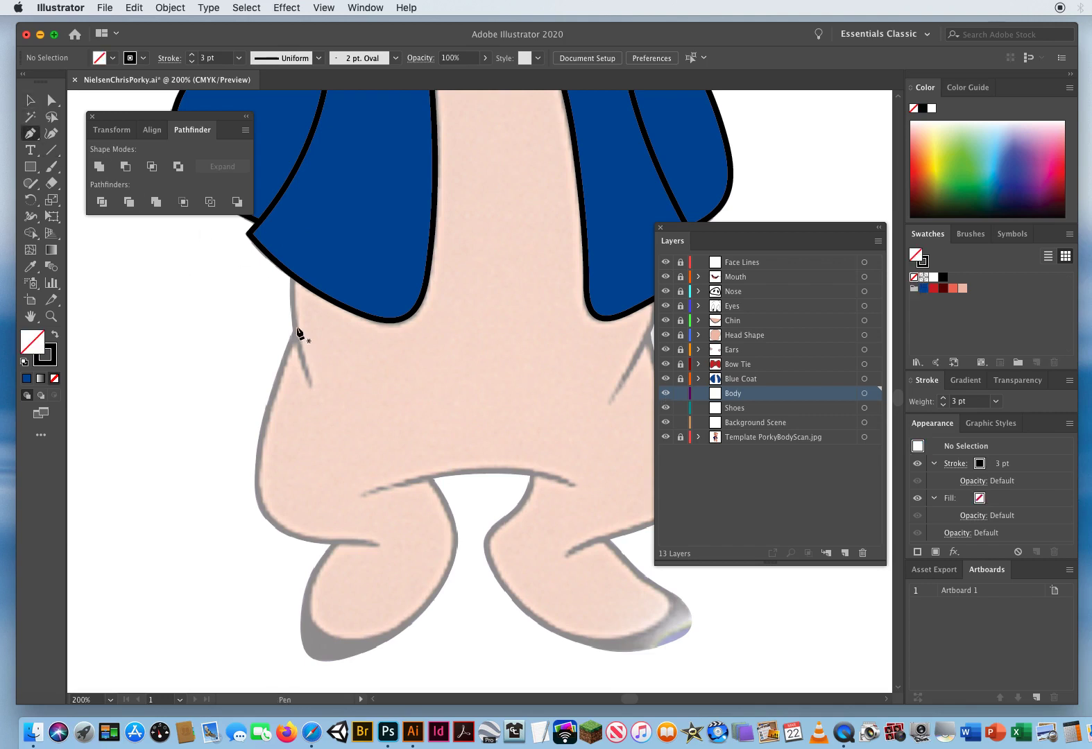
key("space")
left_click_drag(313, 422, 288, 421)
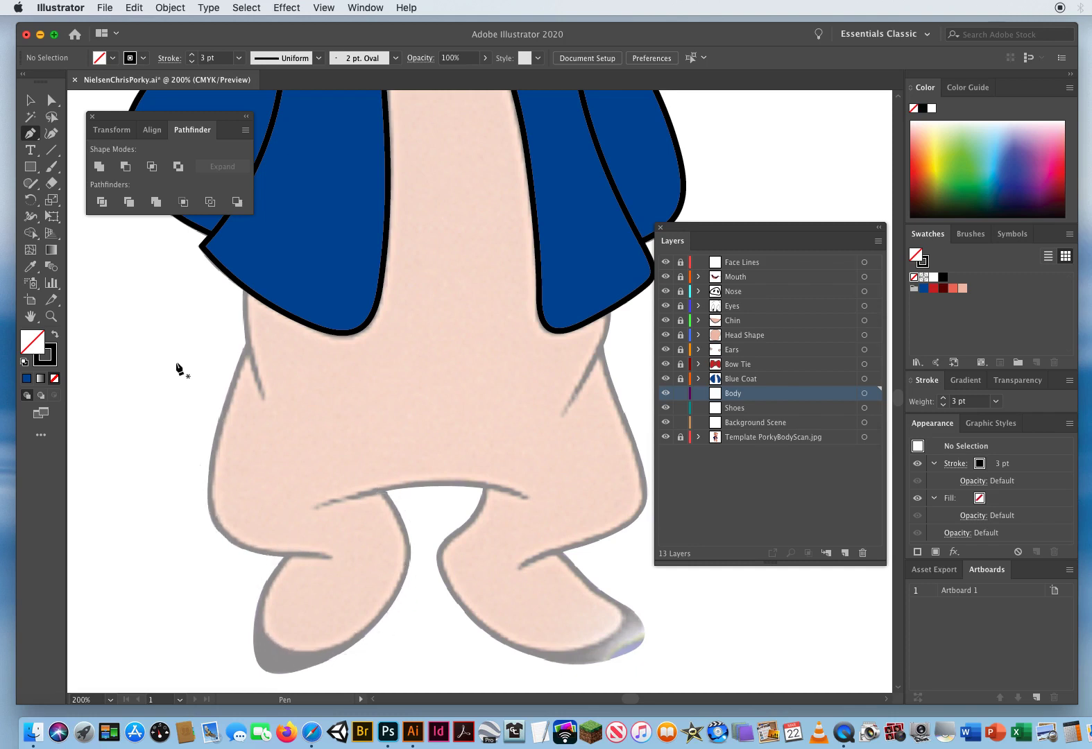
scroll(195, 362, "left", 3)
scroll(195, 361, "down", 1)
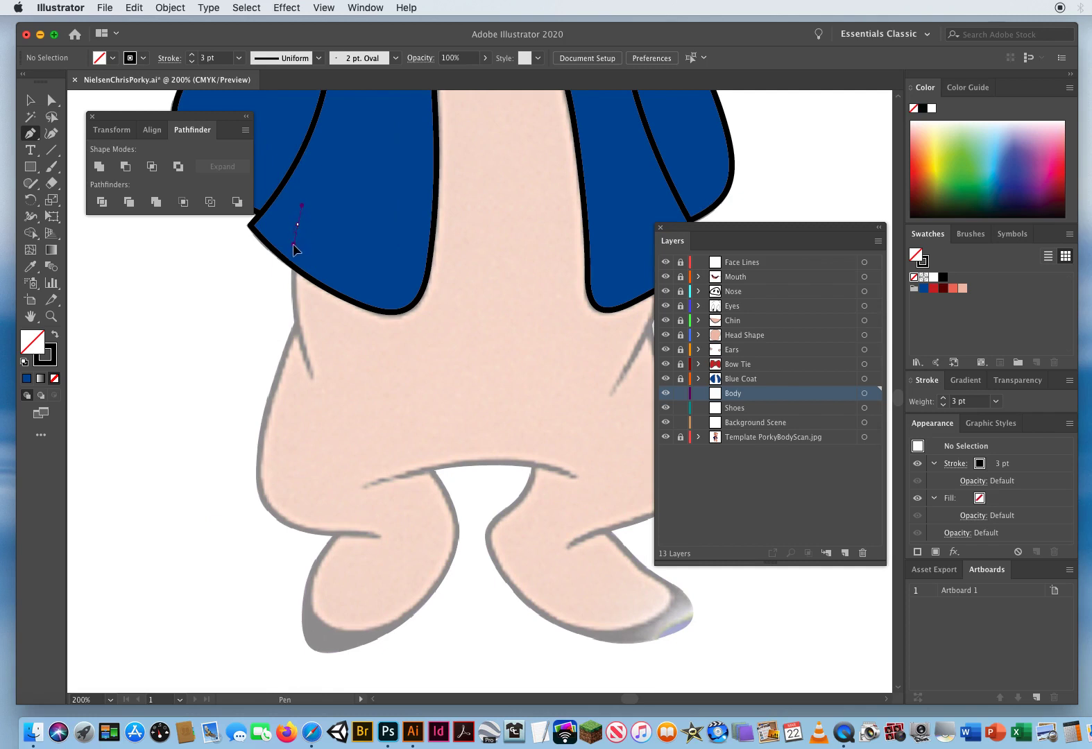
left_click(294, 247)
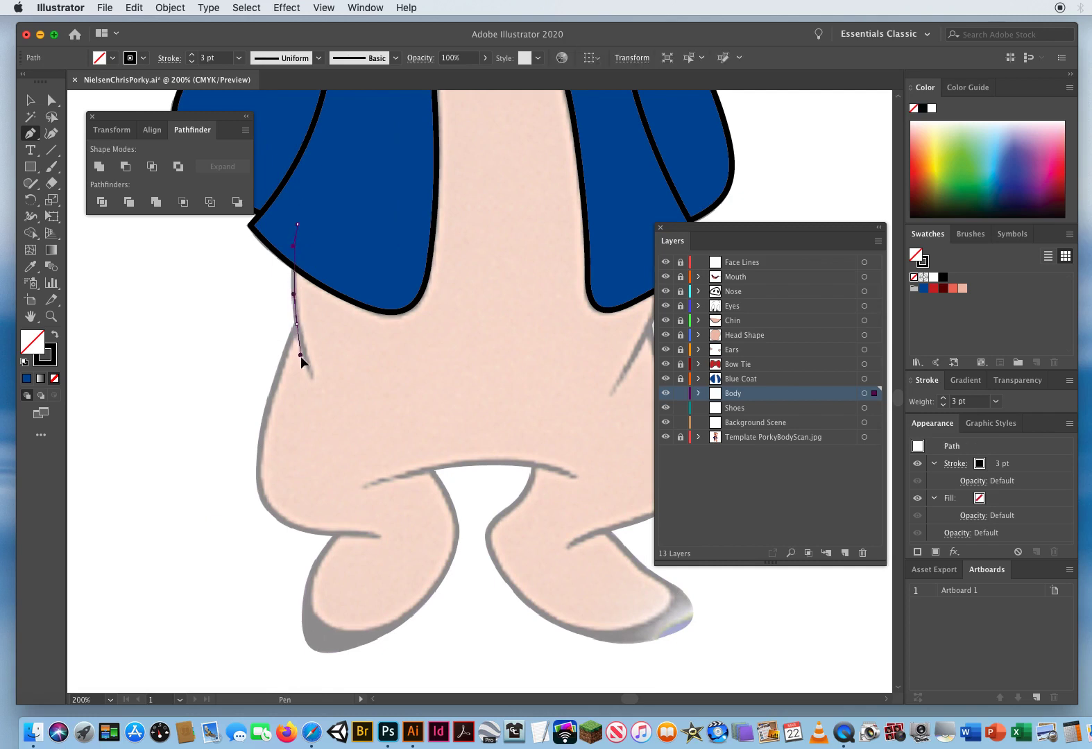
left_click_drag(301, 355, 302, 357)
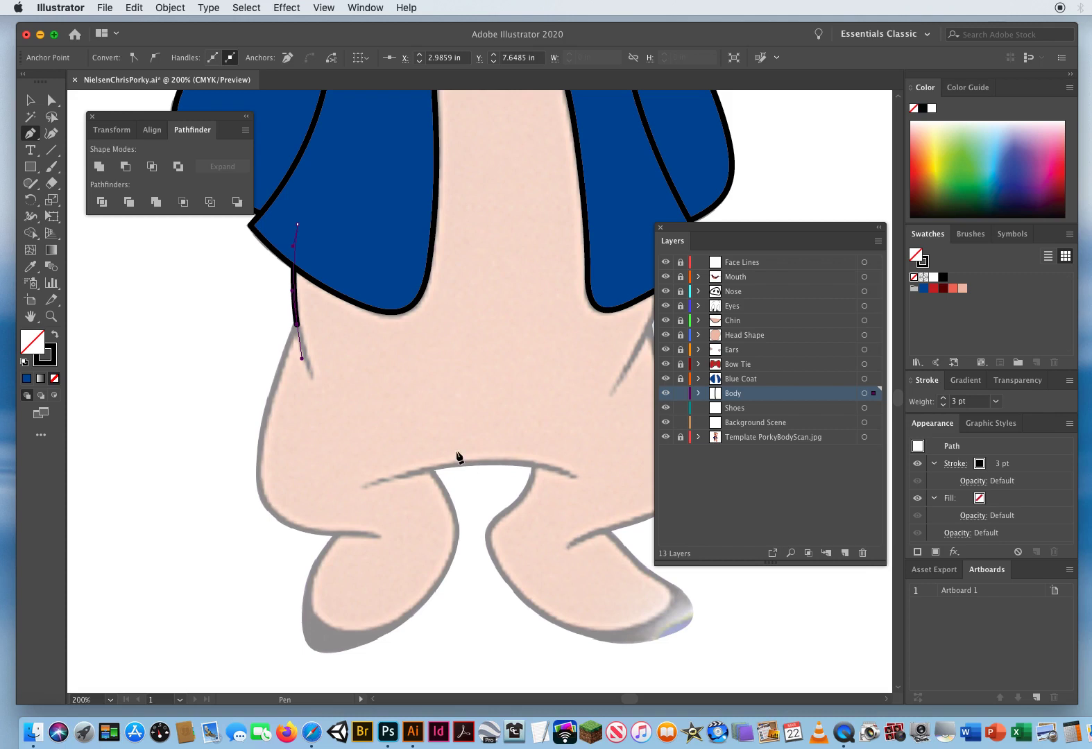
left_click_drag(299, 327, 281, 360)
left_click_drag(259, 451, 253, 498)
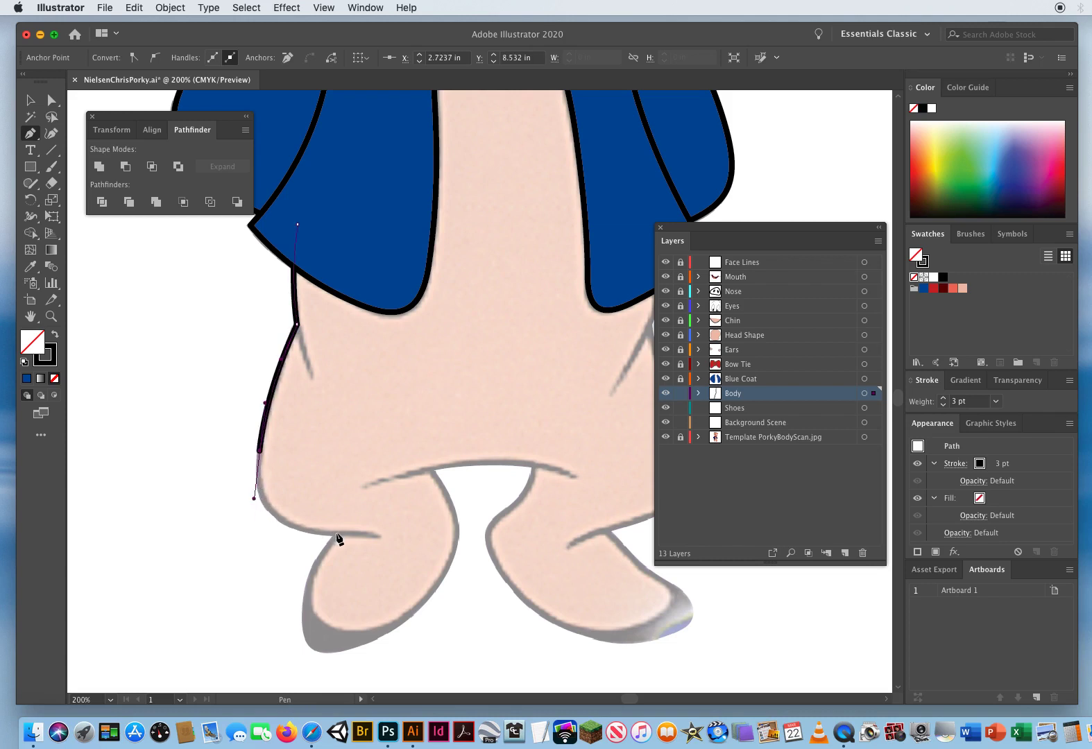
left_click_drag(337, 533, 402, 534)
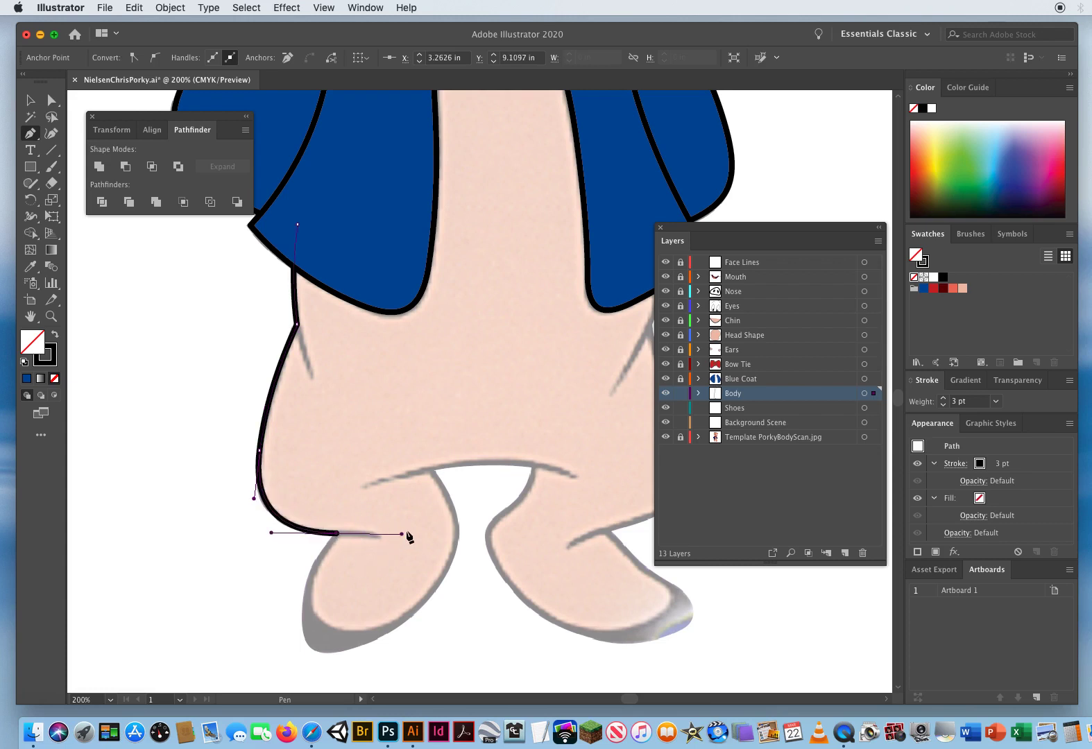
Continue the body outline from the left ankle notch around the left foot and up the inner leg to the crotch
left_click_drag(383, 565, 372, 428)
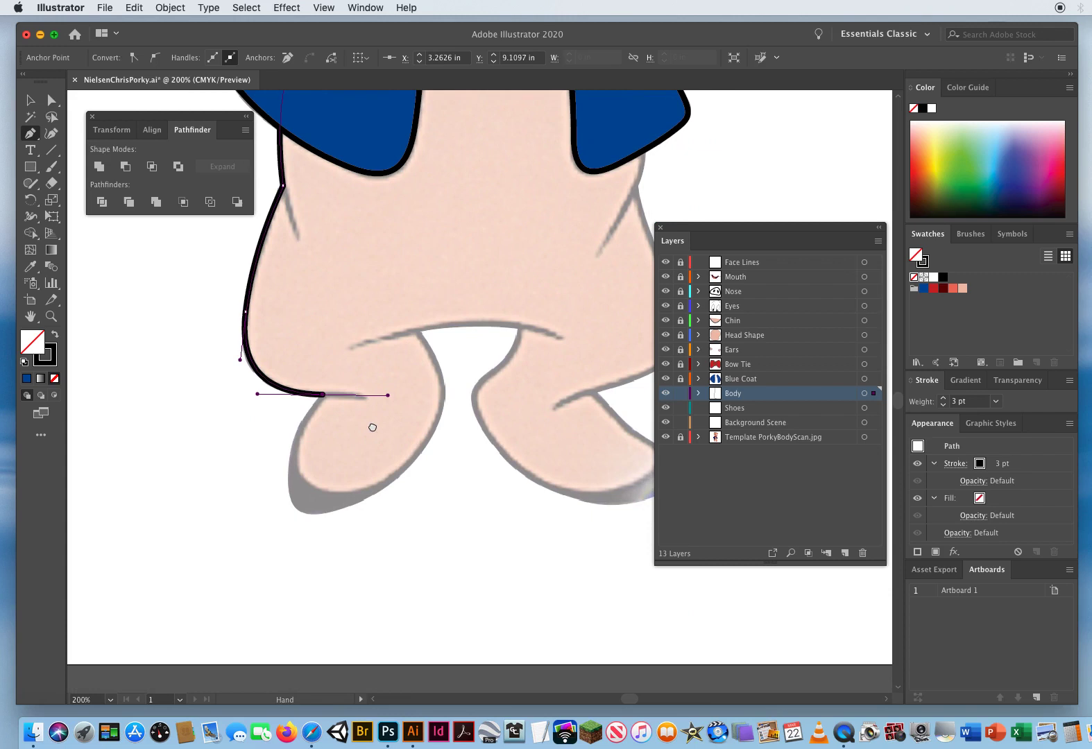
left_click(322, 394)
left_click_drag(299, 425, 297, 426)
left_click_drag(316, 488, 351, 501)
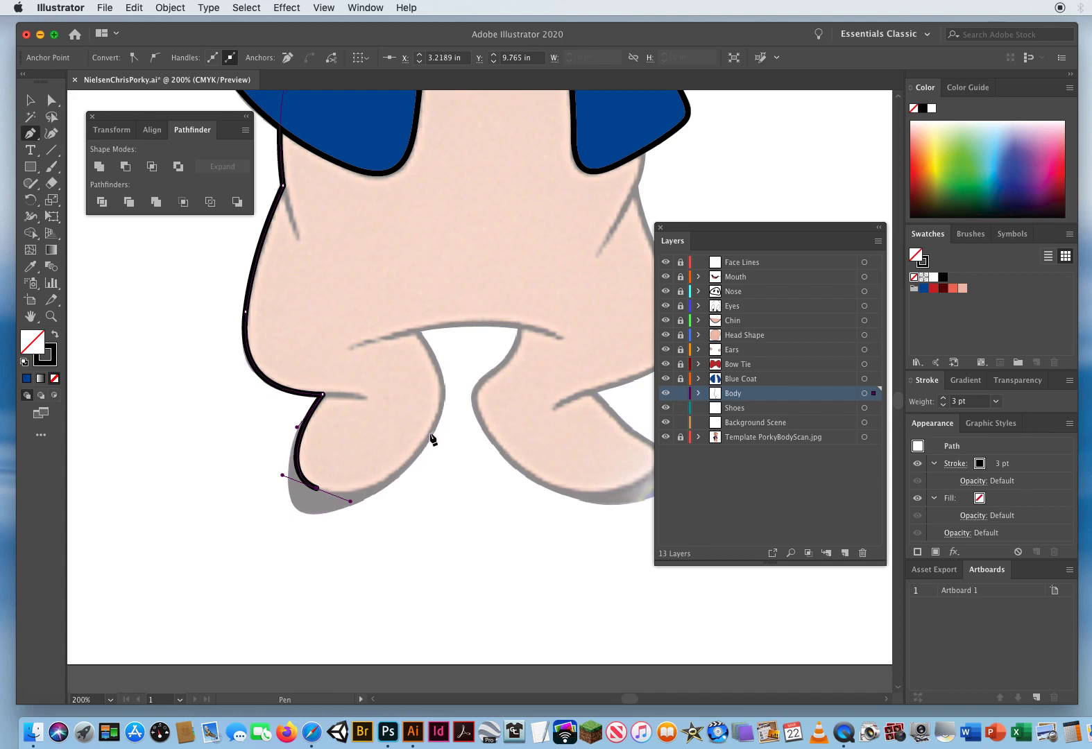
left_click_drag(430, 434, 457, 384)
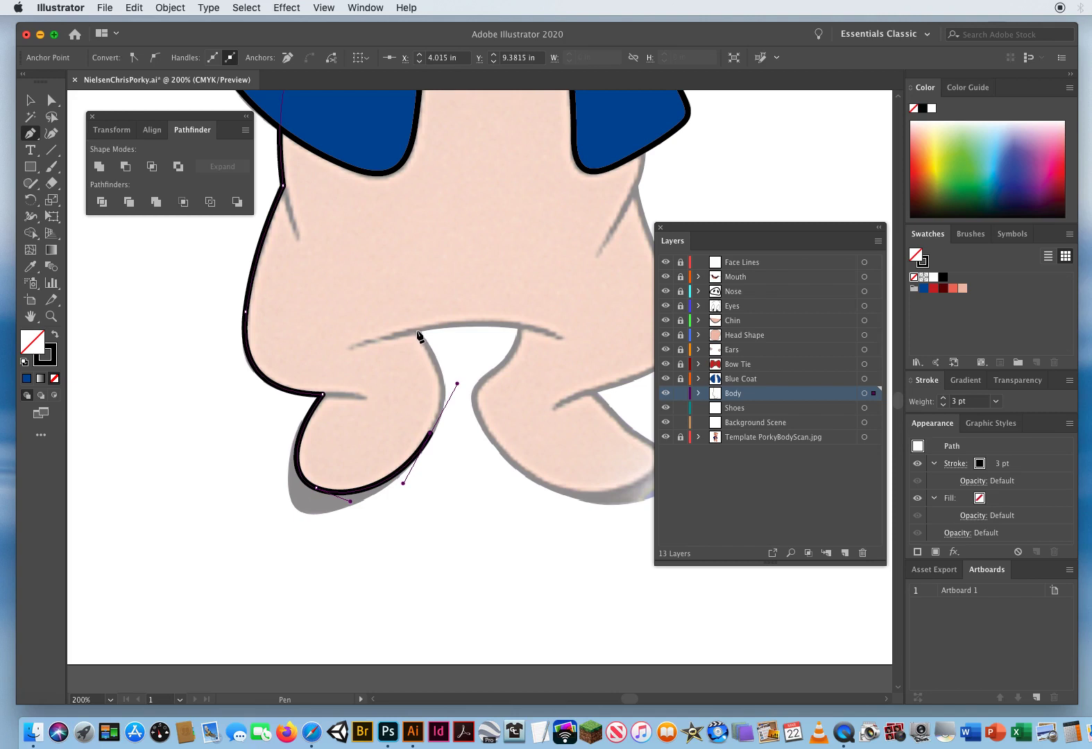
left_click_drag(417, 334, 398, 308)
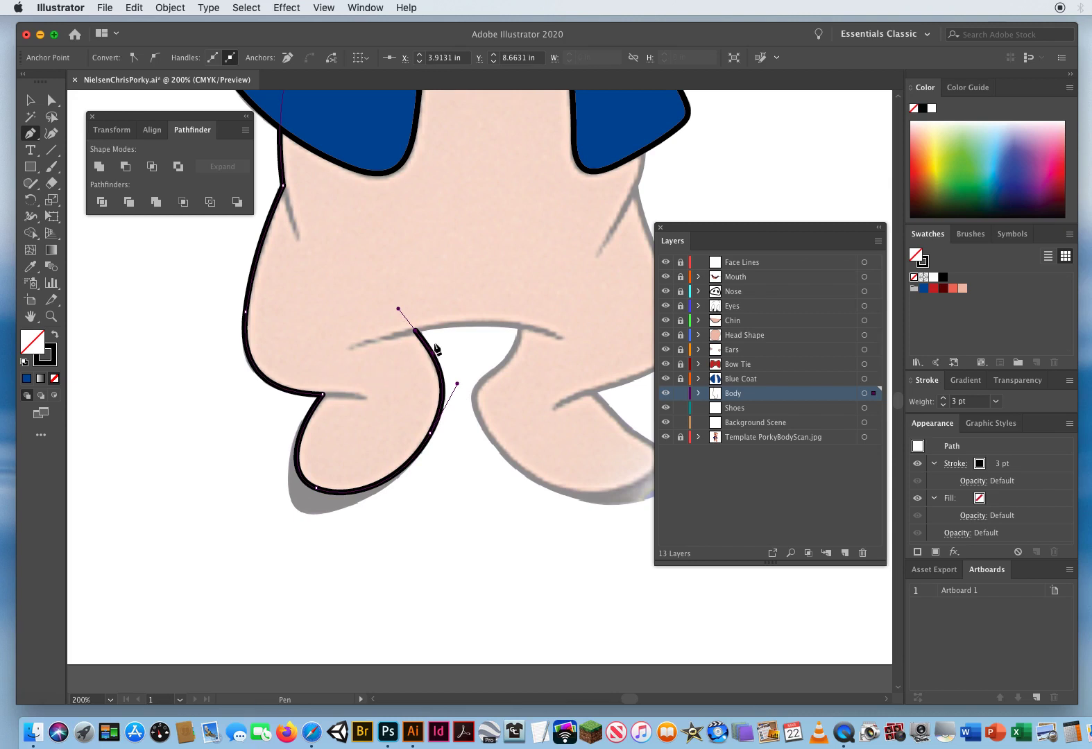
Add a corner at the top of the left inner leg and trace the shallow crotch curve across to the right leg
left_click(417, 331)
left_click_drag(421, 328, 444, 328)
left_click_drag(519, 326, 559, 331)
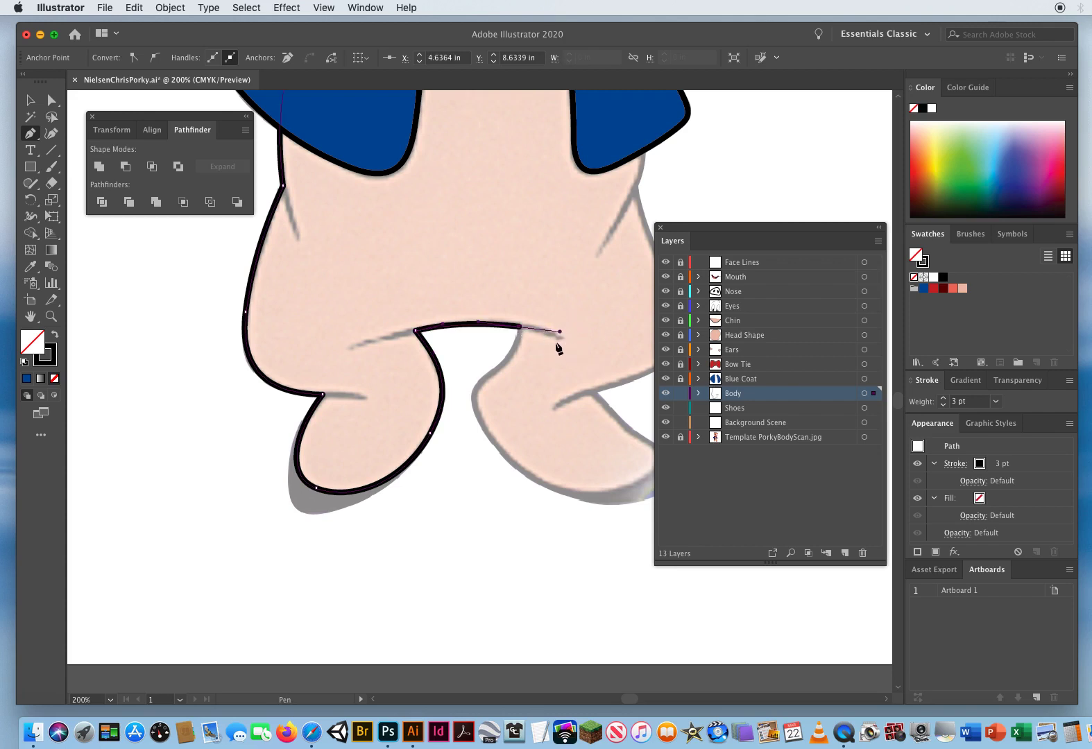
Trace the right inner leg from a corner point, around the right foot's sole and toe, and back to the ankle notch
left_click_drag(531, 338, 433, 280)
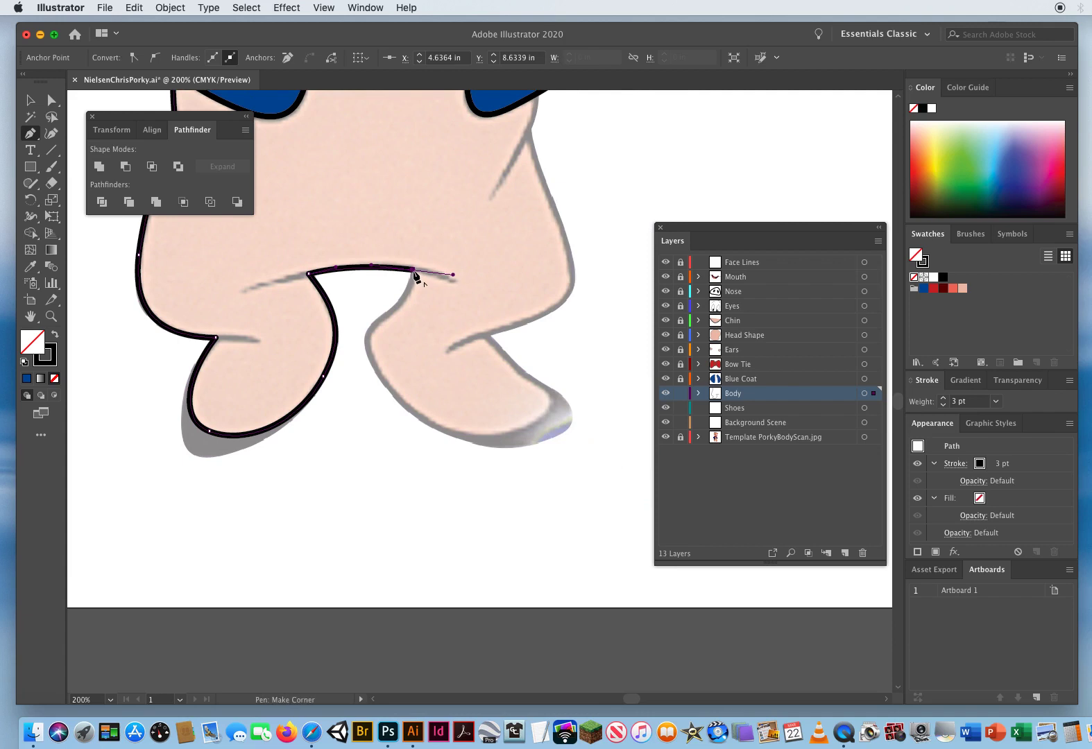
left_click(413, 271)
left_click_drag(411, 285, 412, 285)
left_click(390, 313)
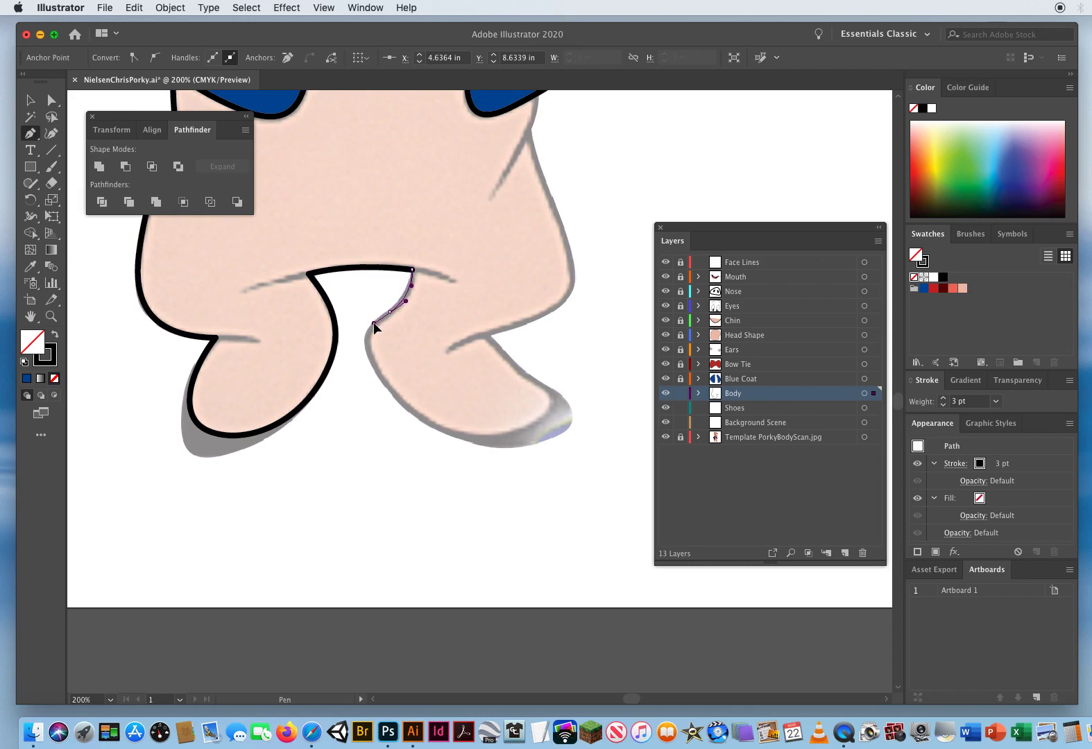
left_click(372, 325)
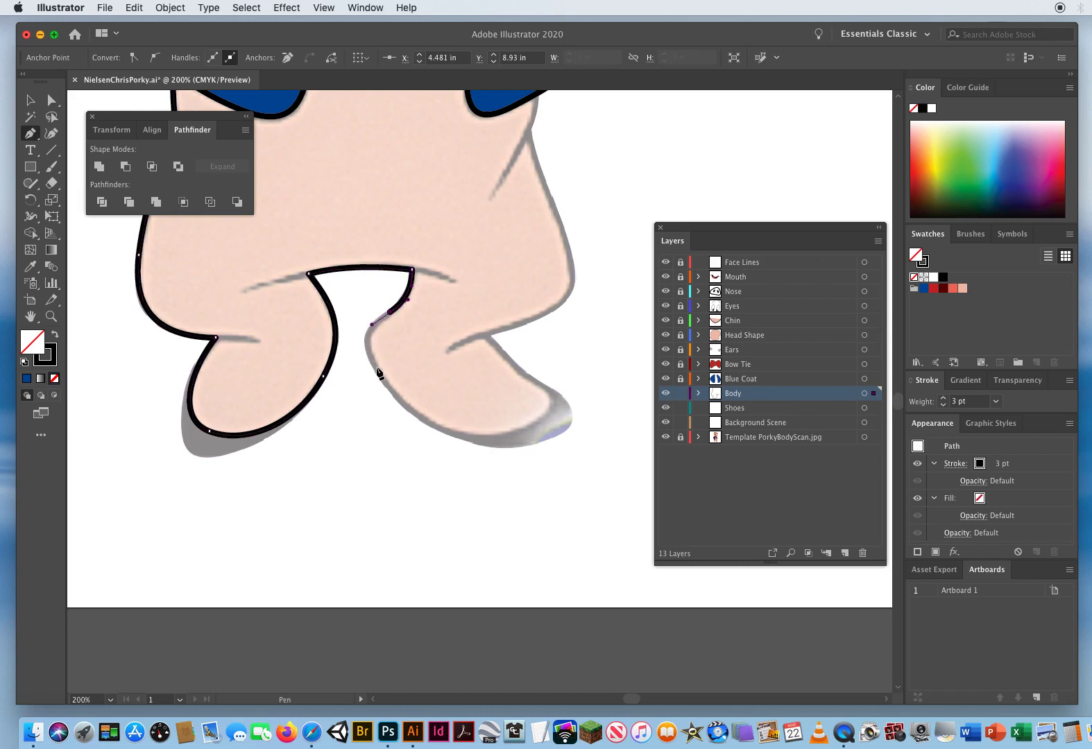
left_click_drag(384, 382, 397, 403)
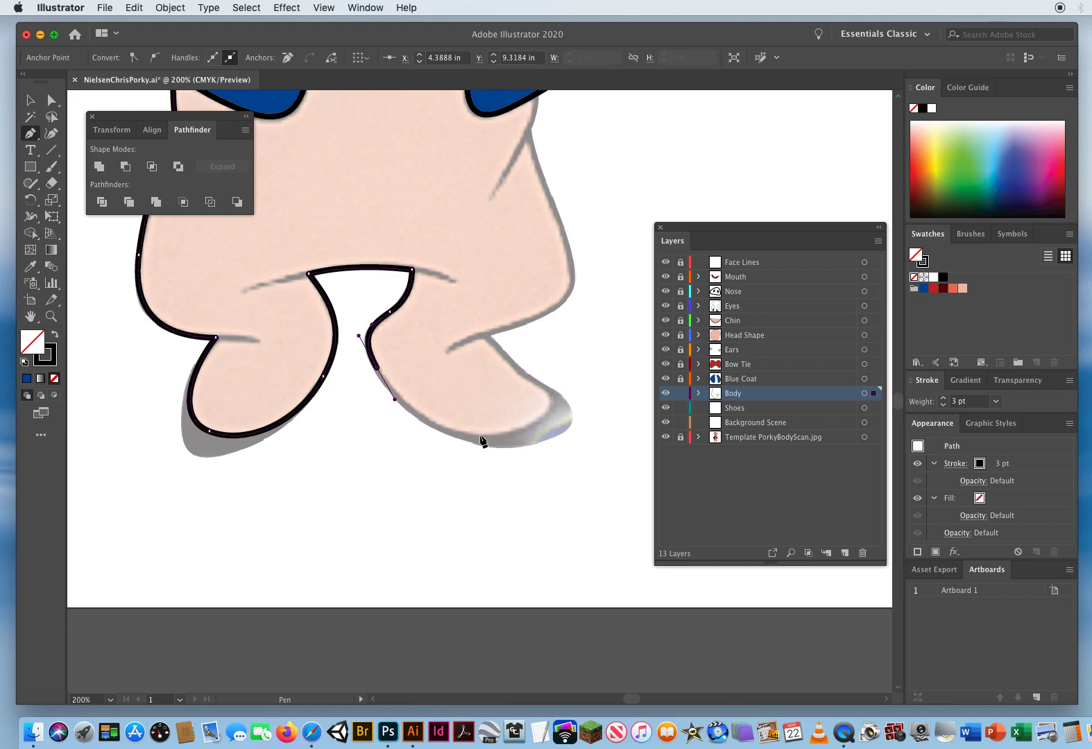
left_click_drag(479, 435, 528, 438)
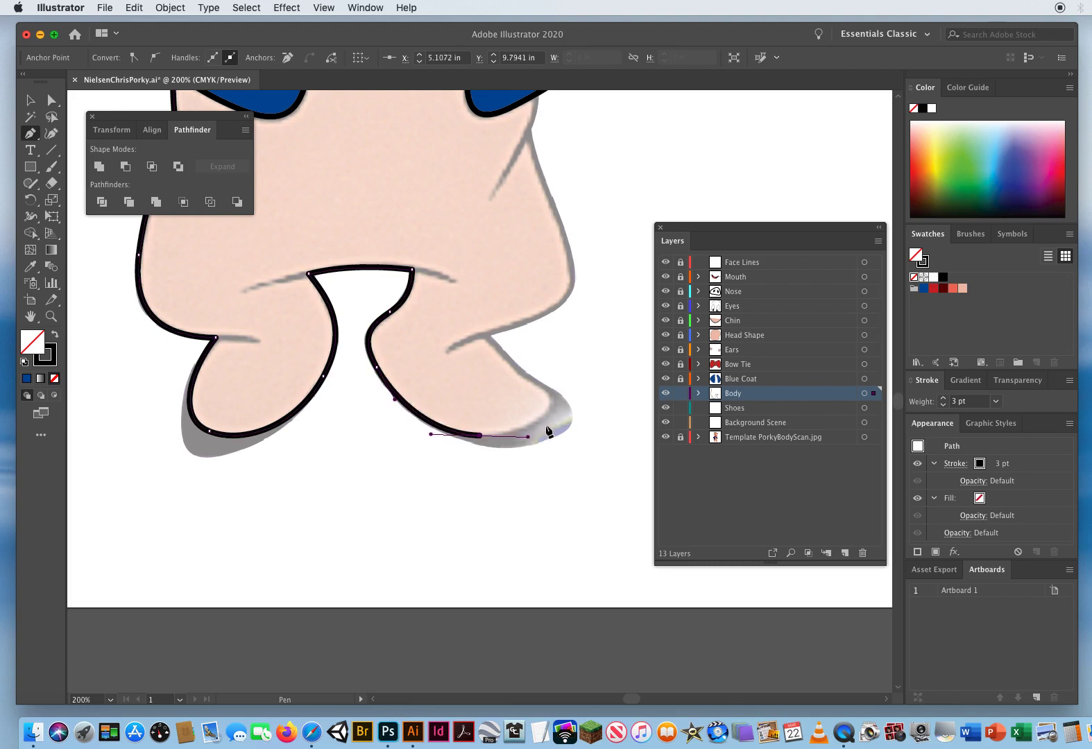
left_click_drag(542, 387, 470, 324)
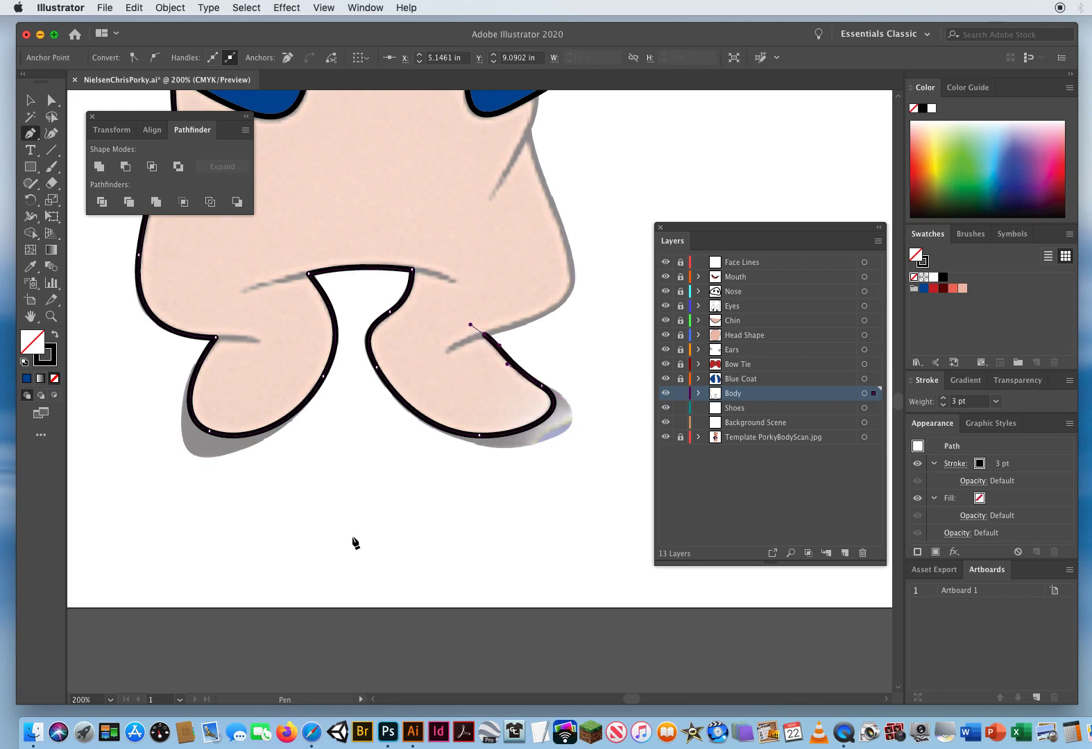
Trace the right pant-like bulge from the ankle notch around the hip and up to the right waist notch
mouse_move(485, 353)
left_mouse_down()
mouse_move(398, 432)
mouse_move(380, 494)
mouse_move(395, 474)
left_mouse_up()
left_click(380, 479)
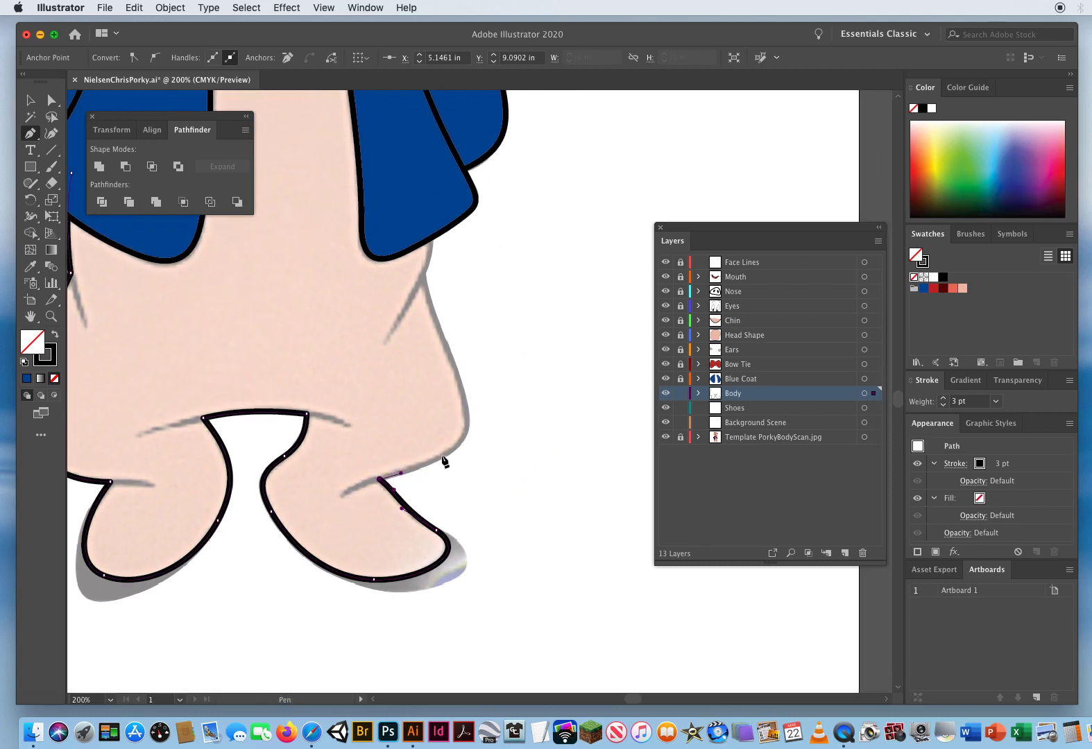
left_click_drag(443, 458, 463, 447)
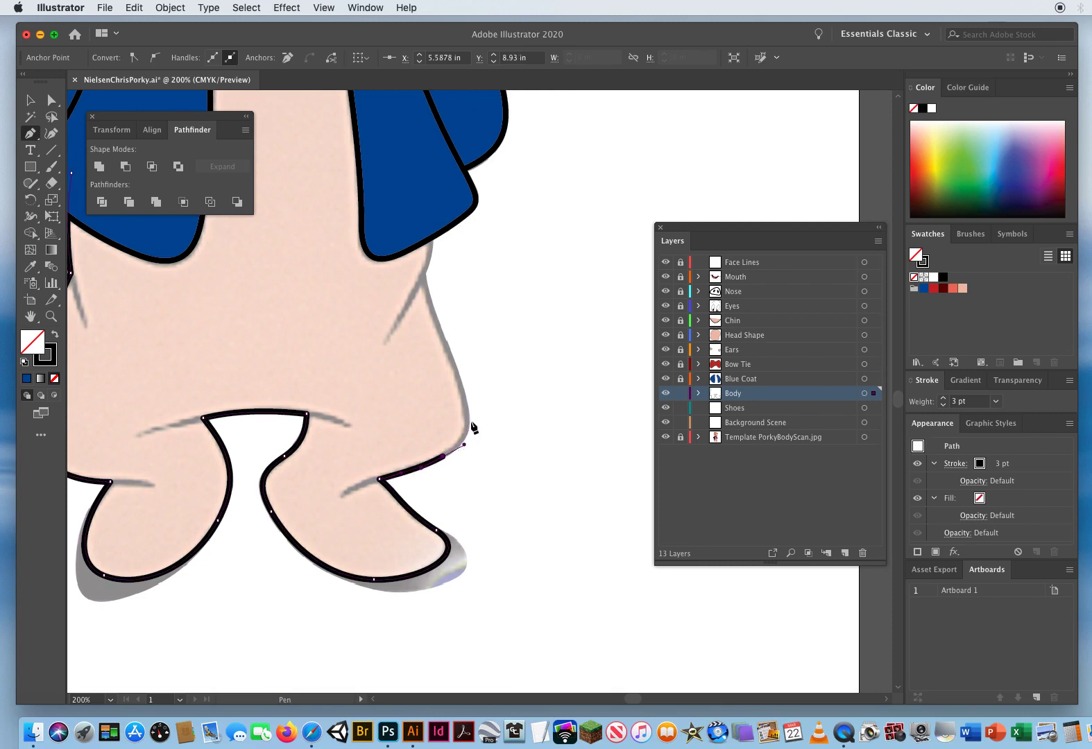
left_click_drag(460, 385, 444, 340)
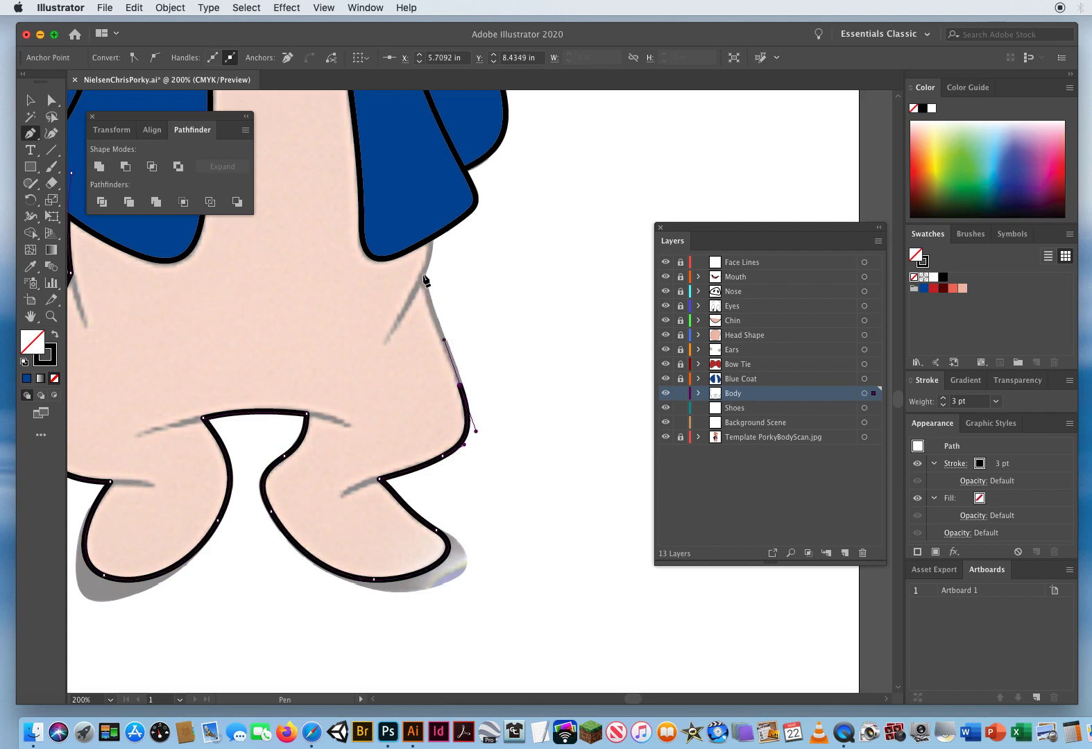
left_click_drag(421, 270, 417, 253)
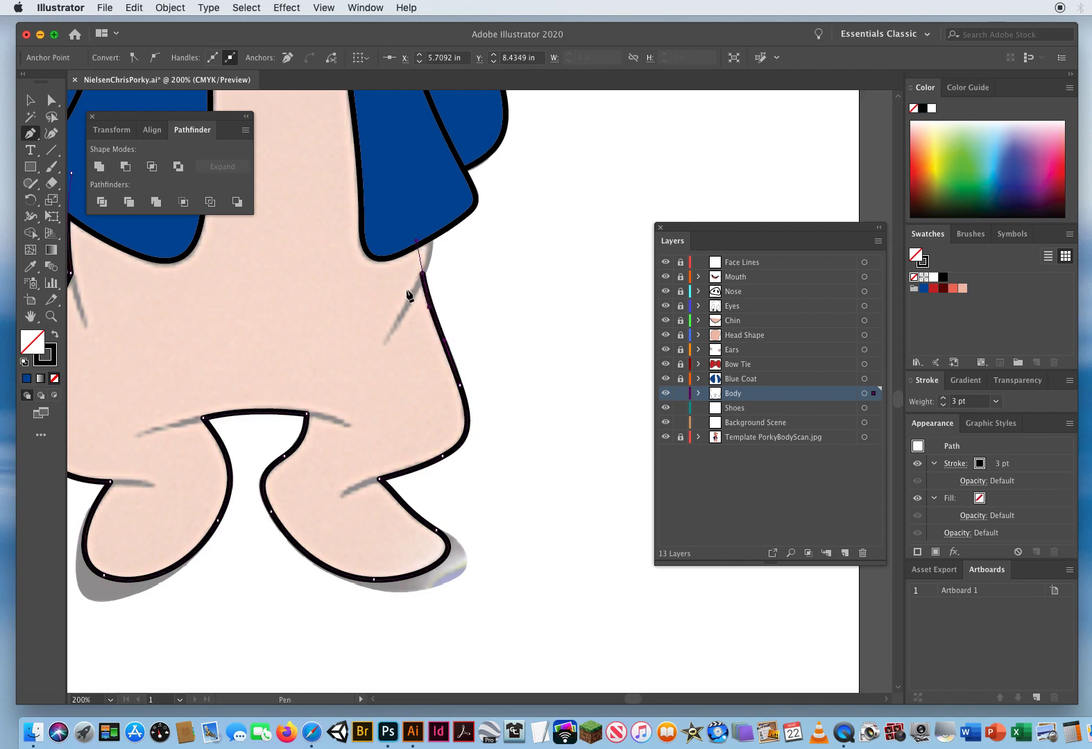
Extend the body outline from a corner at the right waist notch up behind the right coat half
scroll(387, 342, "up", 5)
scroll(387, 342, "left", 2)
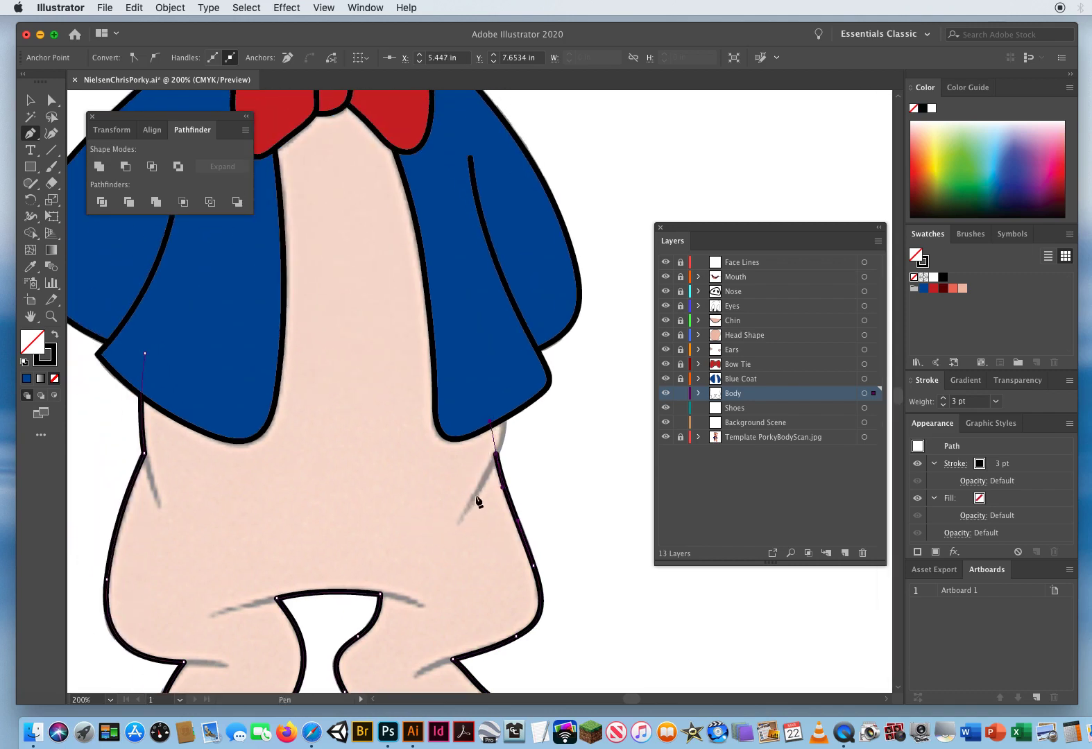
left_click(495, 456)
left_click(507, 431)
left_click_drag(502, 362, 497, 333)
left_click(454, 226)
Route the body outline behind the bow tie and left coat half, close it at its starting point, and deselect it
scroll(477, 273, "up", 3)
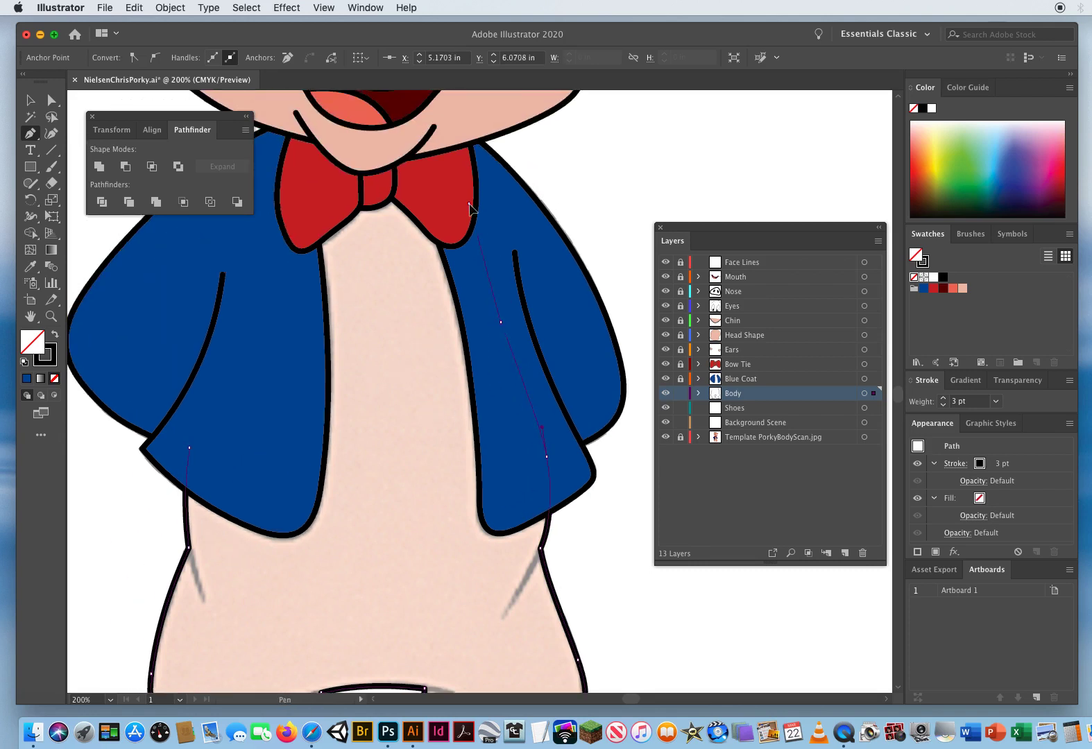
left_click(469, 204)
left_click(441, 138)
left_click(291, 139)
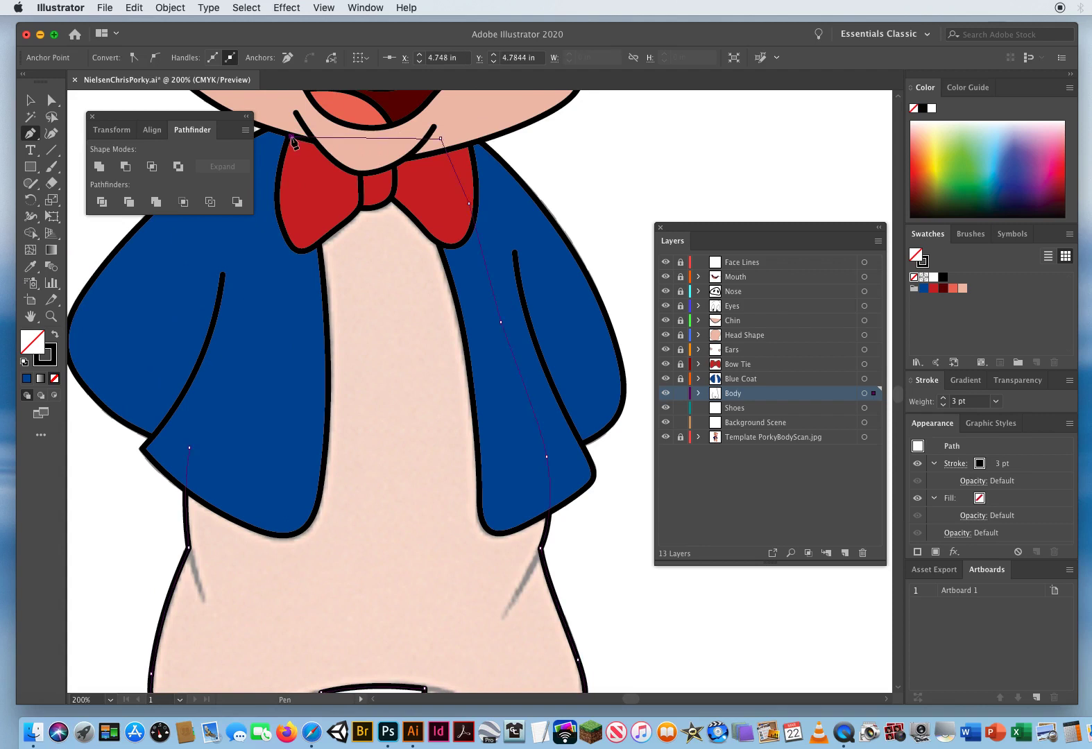
left_click(261, 292)
left_click(235, 403)
left_click(190, 449)
left_click_drag(346, 523, 418, 279)
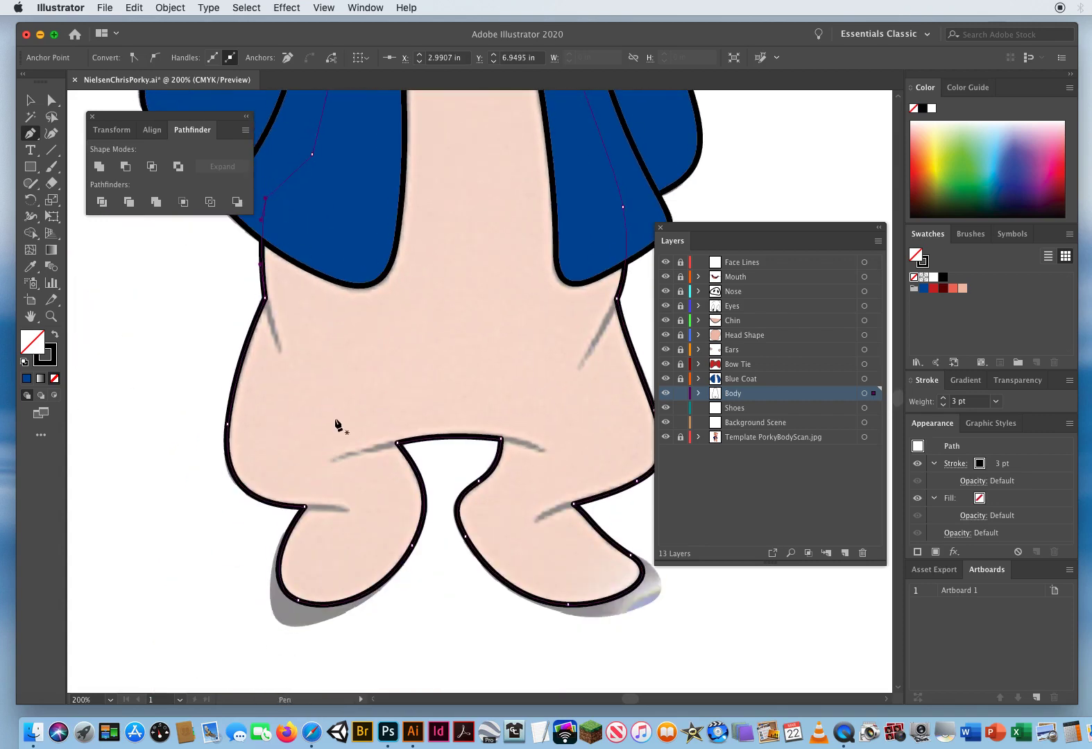
key("super")
left_click(451, 317, "super")
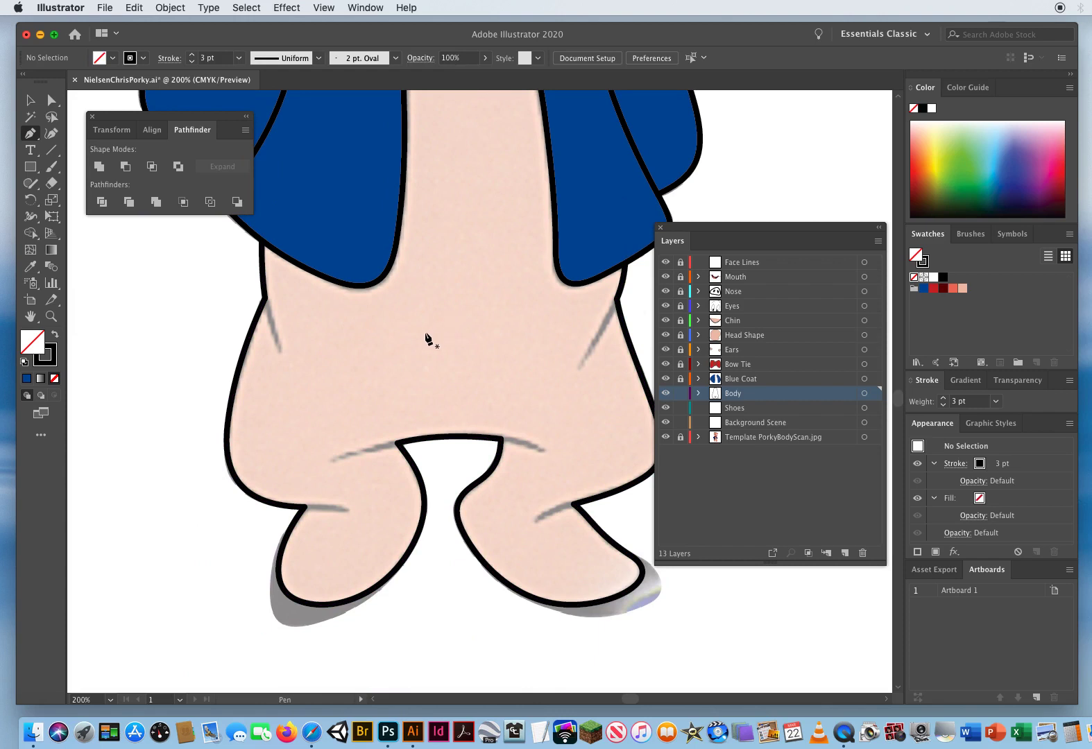
Draw the left hip crease and the crease extending left from the crotch as separate open Pen paths
left_click(265, 305)
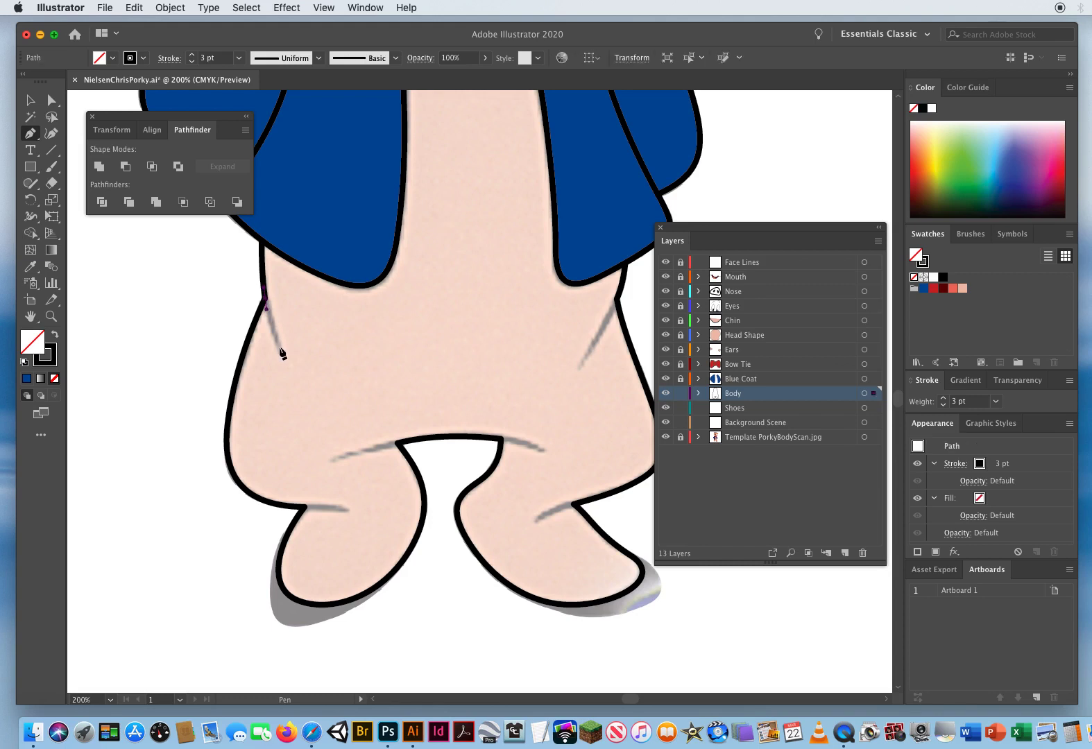
left_click_drag(287, 369, 290, 373)
key("Escape")
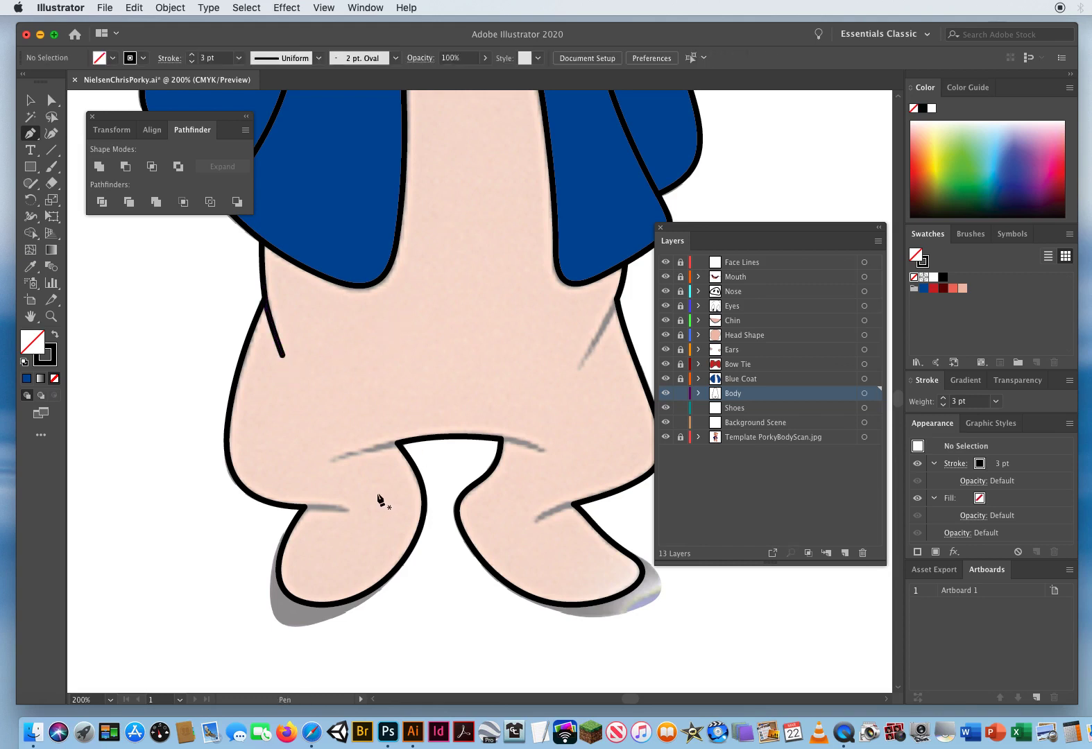
left_click(385, 445)
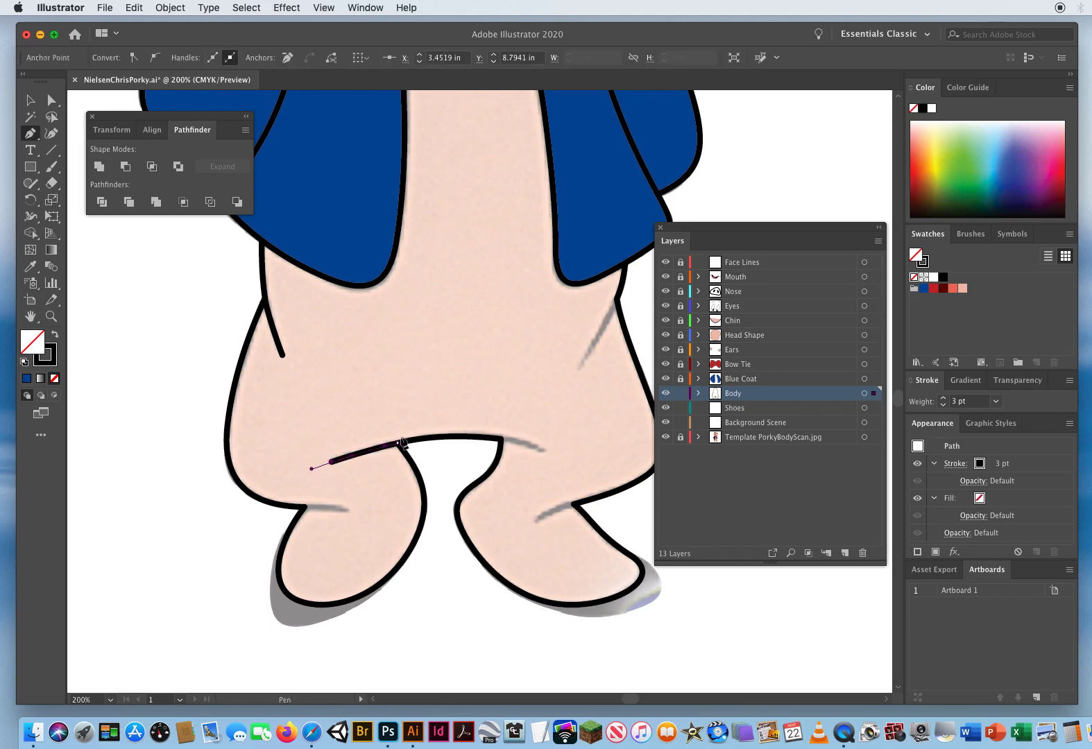
key("Escape")
Draw the left and right ankle creases inward from their notches as separate open Pen paths
left_click_drag(426, 475, 362, 338)
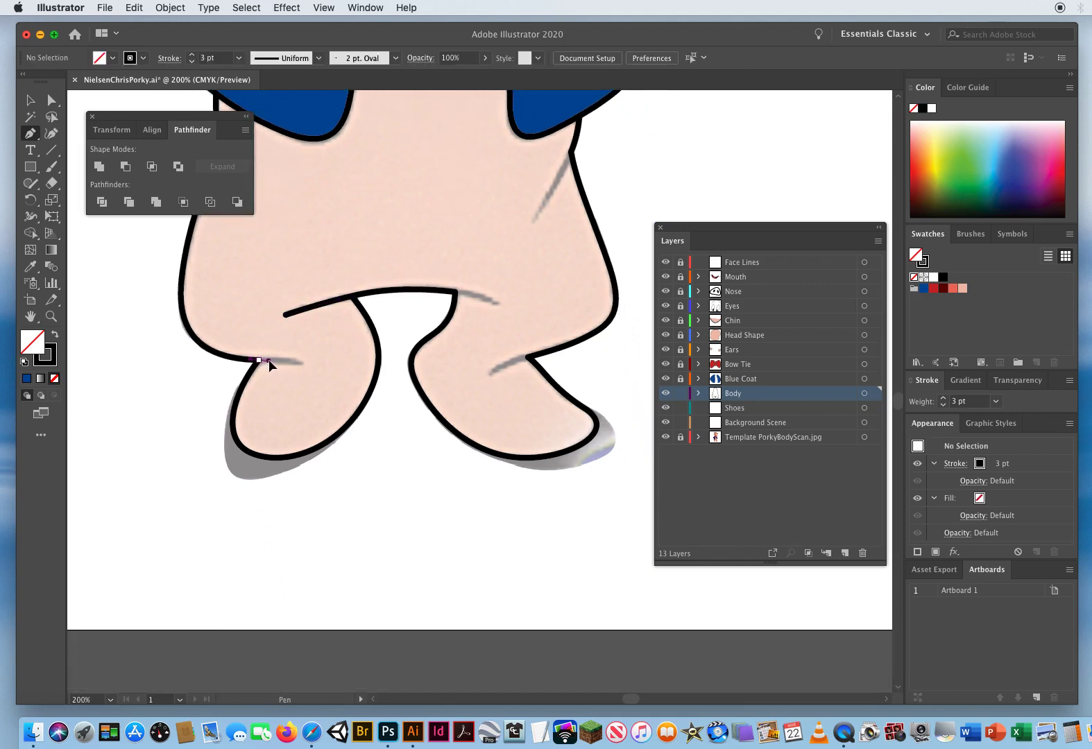
left_click(260, 359)
left_click_drag(304, 363, 326, 367)
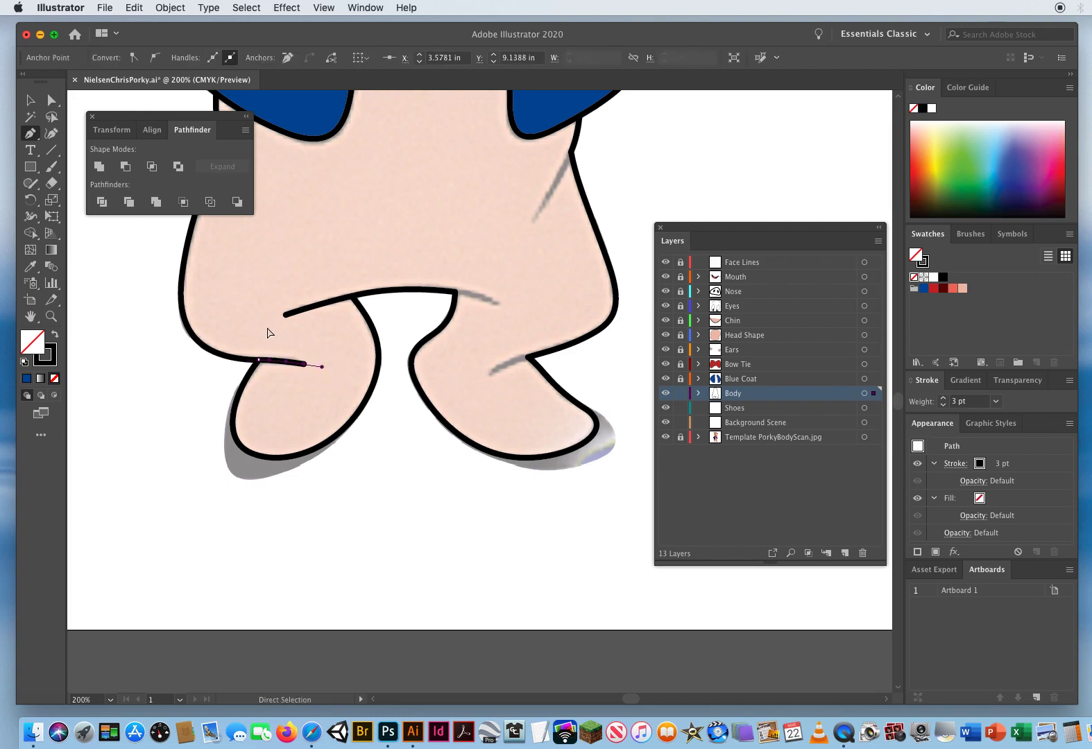
key("Escape")
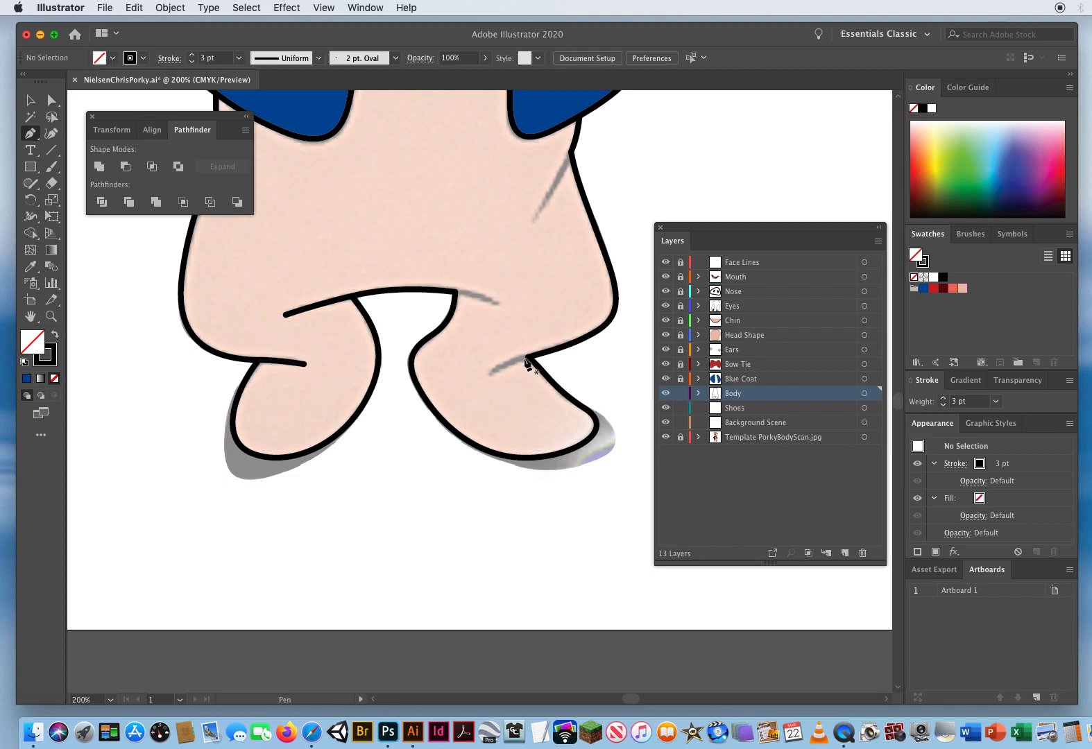
left_click_drag(527, 357, 478, 380)
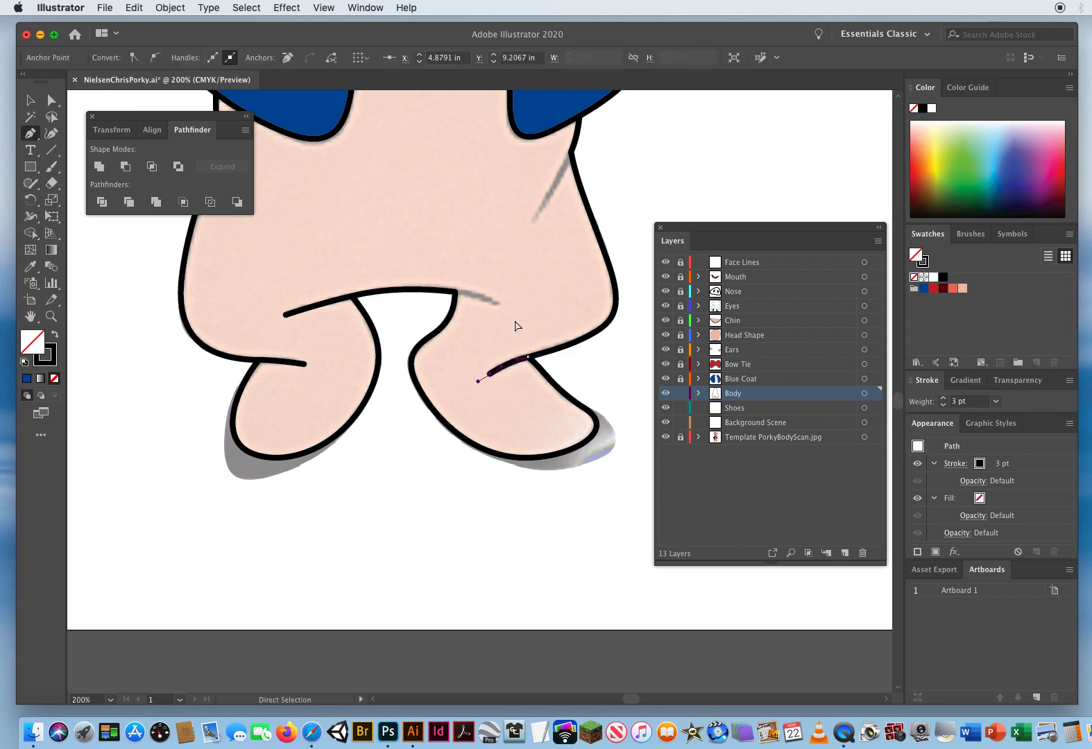
key("Escape")
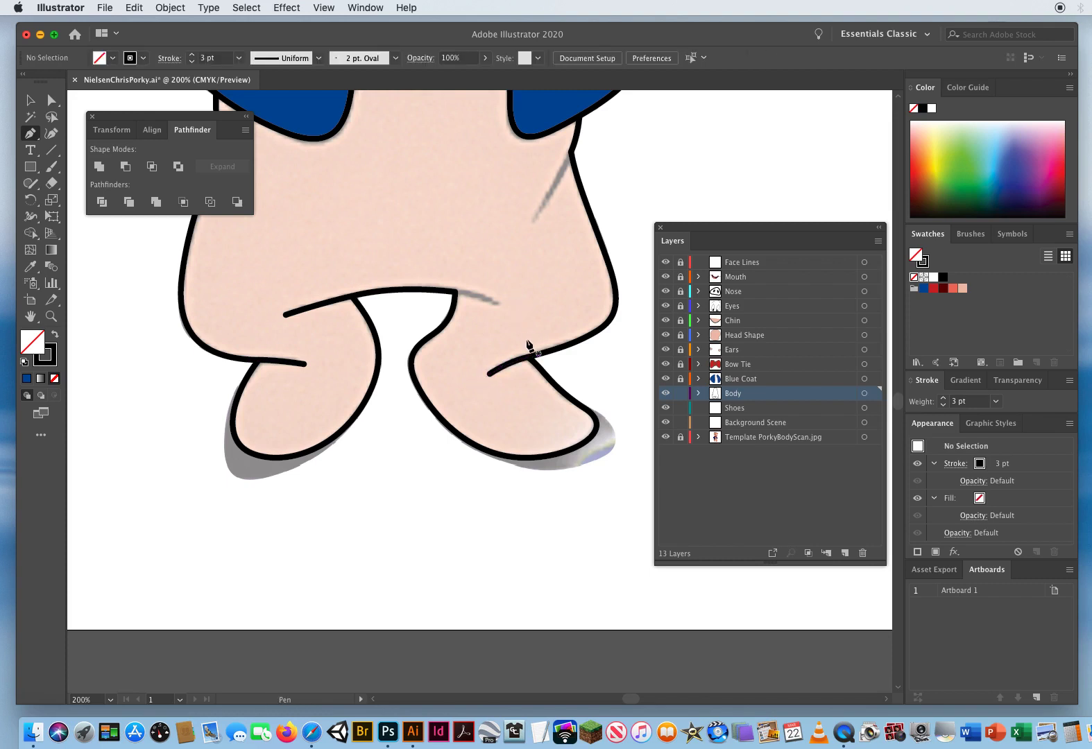
Draw the crease extending right from the crotch and the right hip crease as separate open Pen paths
left_click(464, 292)
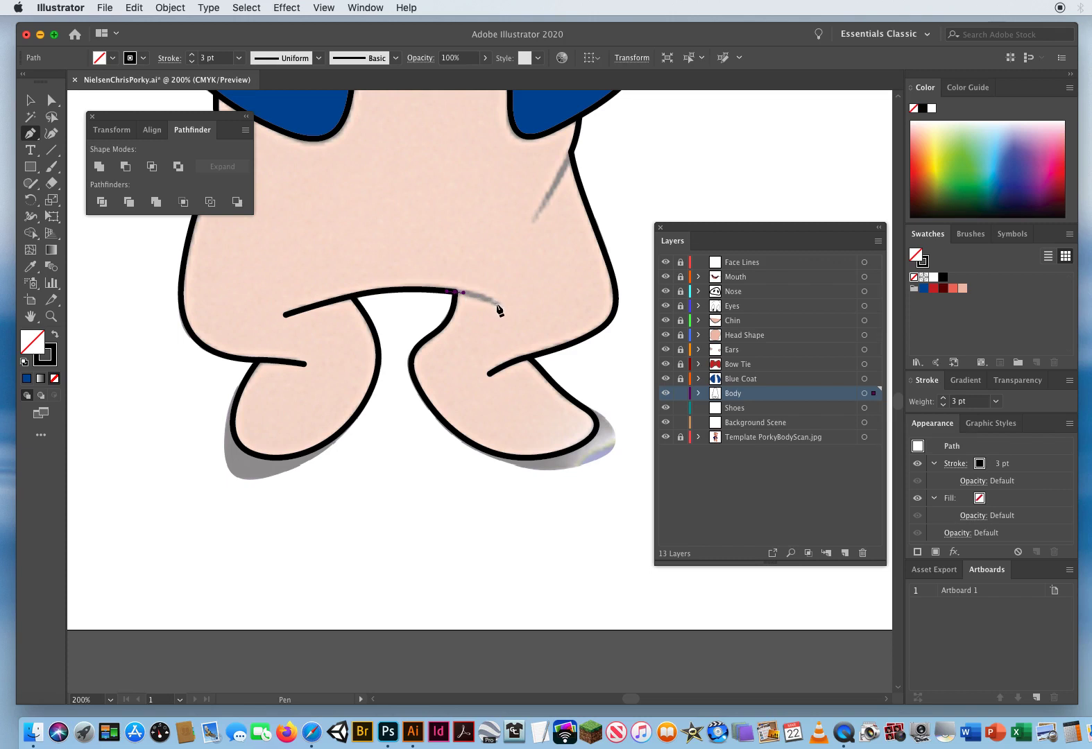
key("Escape")
left_click_drag(516, 319, 464, 435)
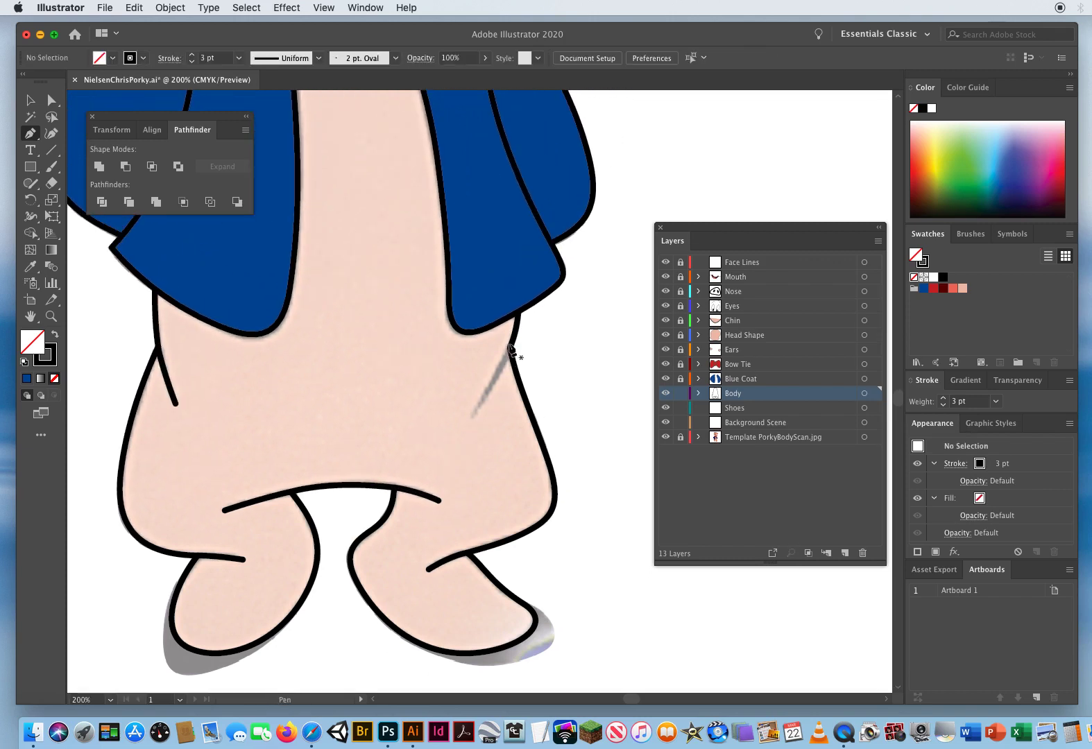
left_click(504, 359)
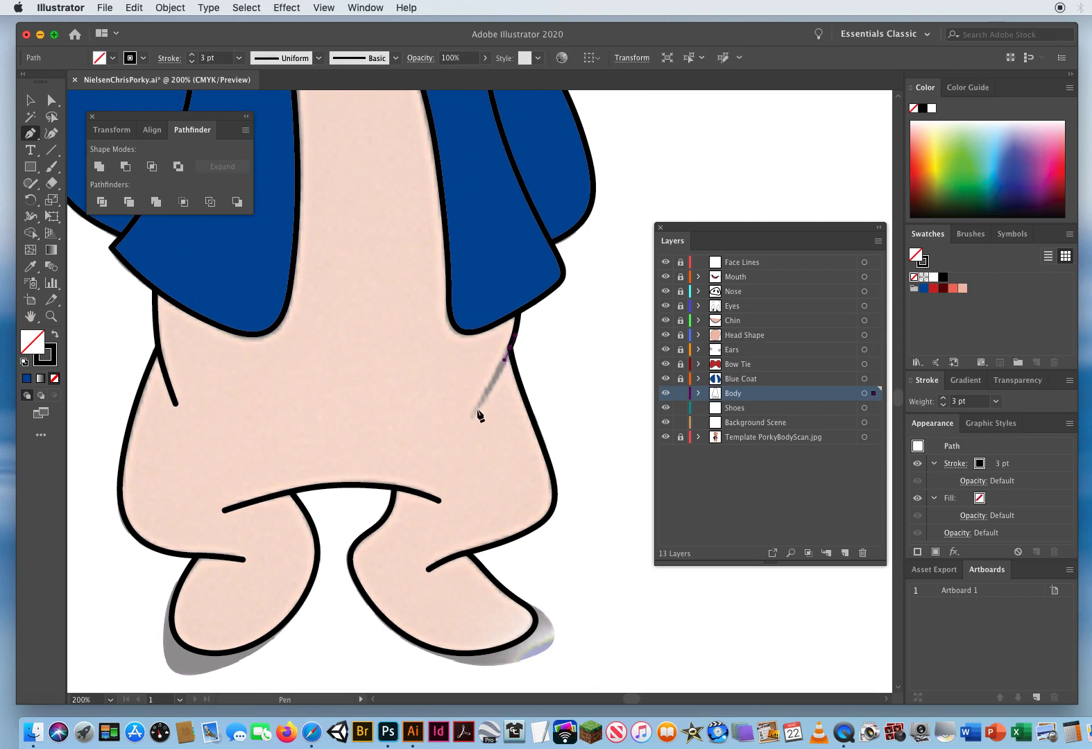
left_click(471, 414)
left_click_drag(453, 436, 453, 436)
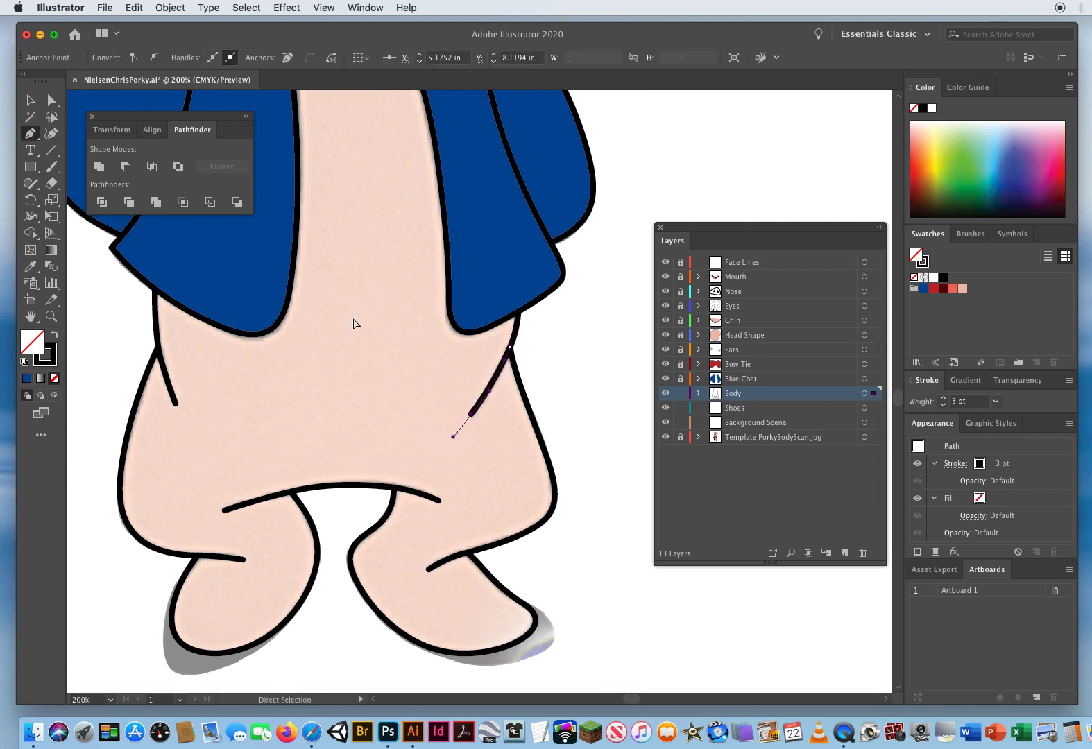
key("Escape")
Fill the closed body outline with the light skin-pink swatch and deselect it
left_click(52, 316)
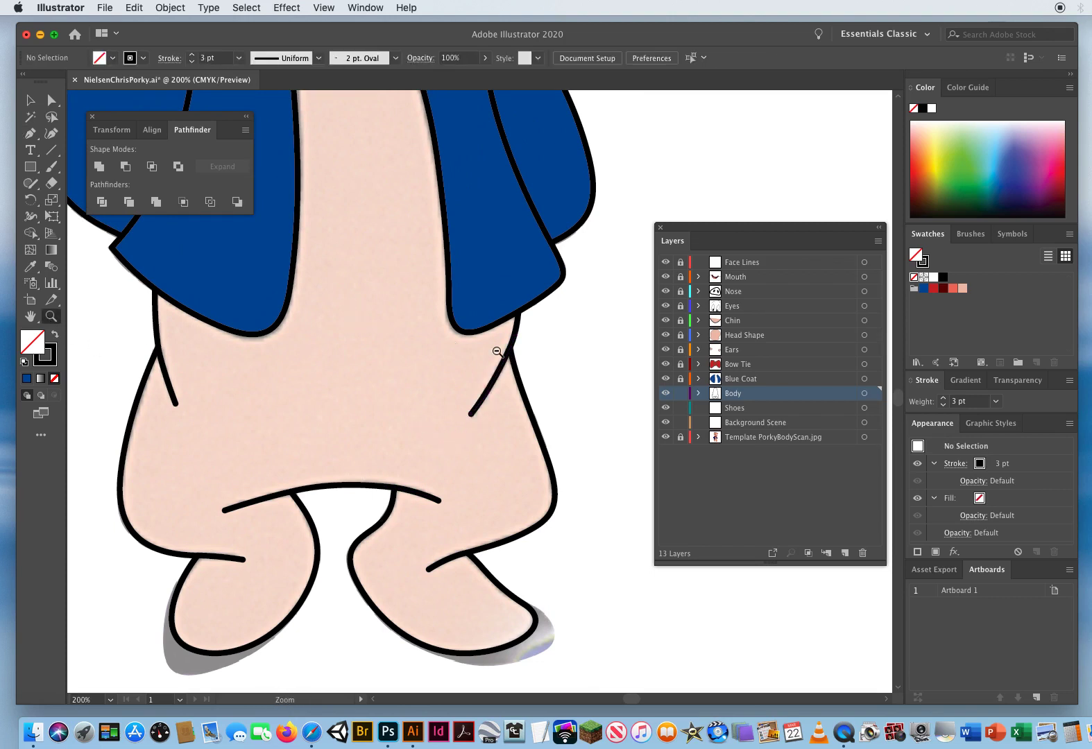
left_click(443, 355, "alt")
left_click(442, 351, "alt")
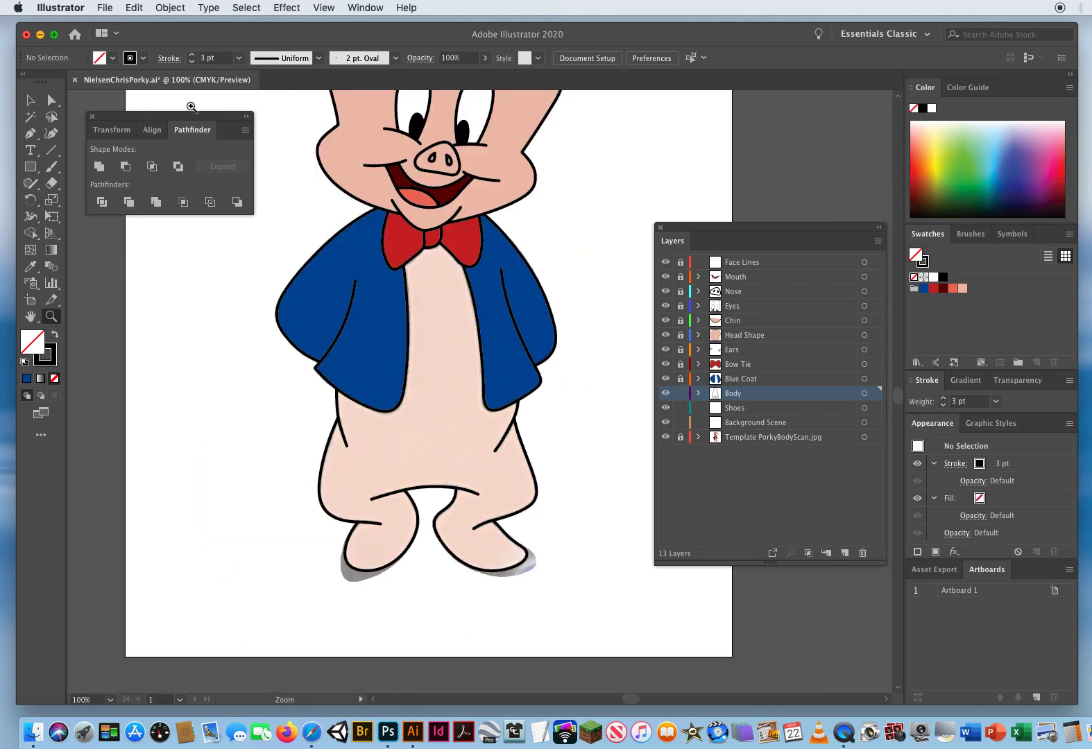
left_click(33, 103)
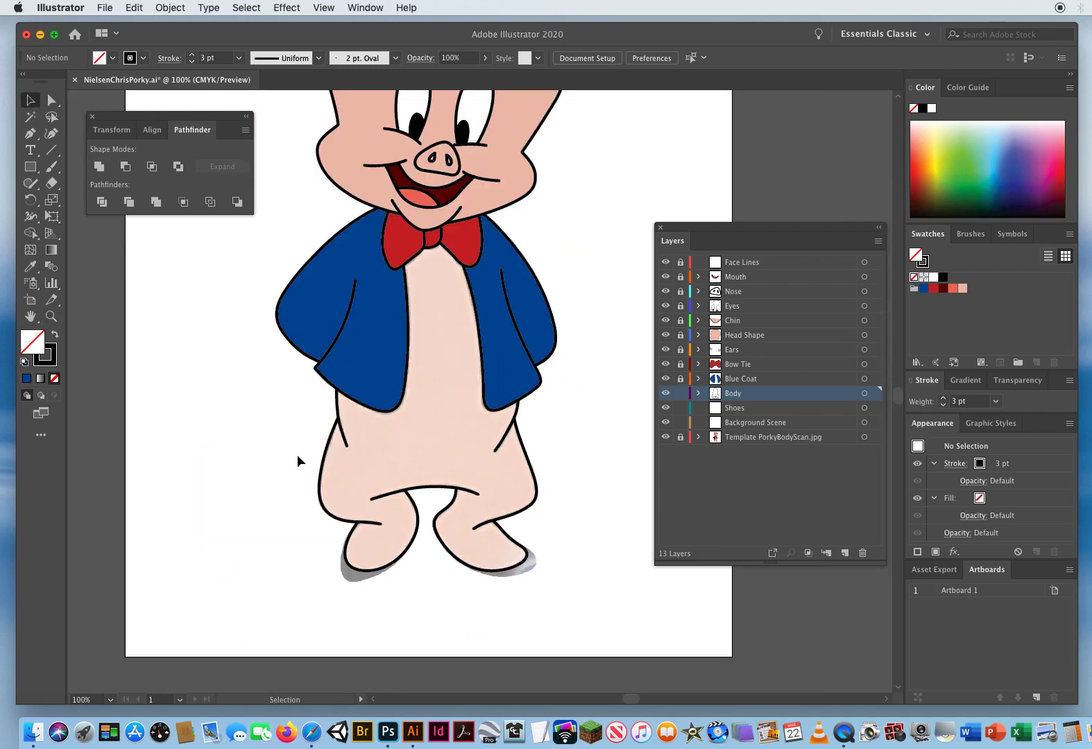
left_click_drag(298, 456, 338, 487)
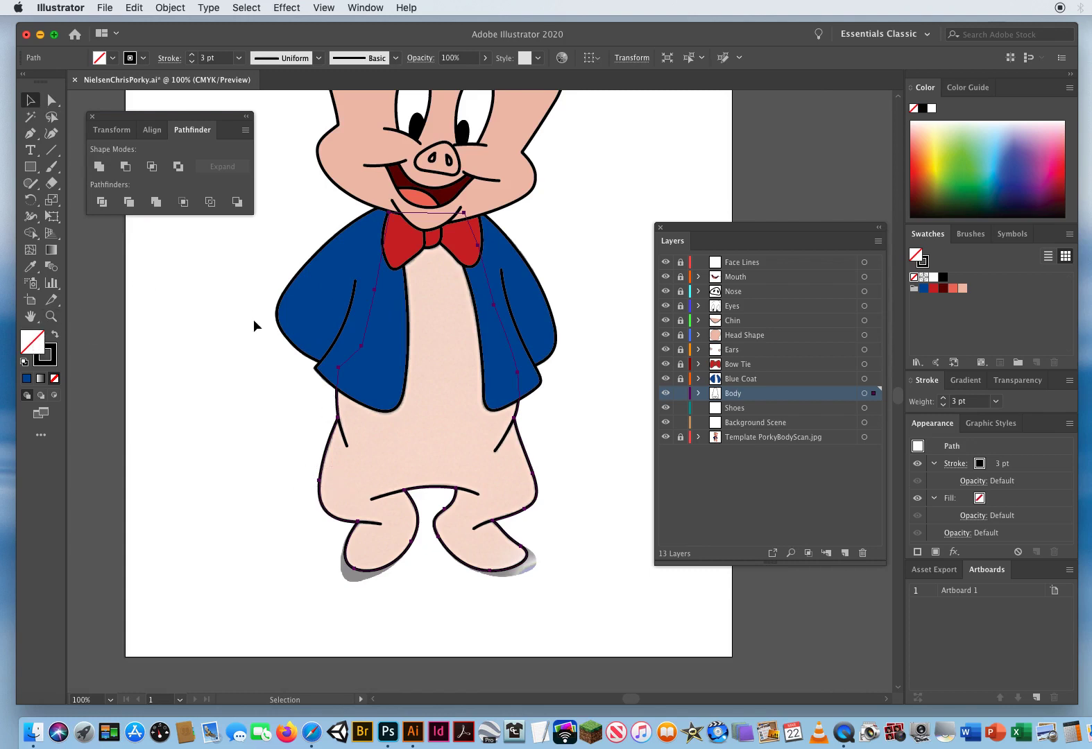
left_click(962, 288)
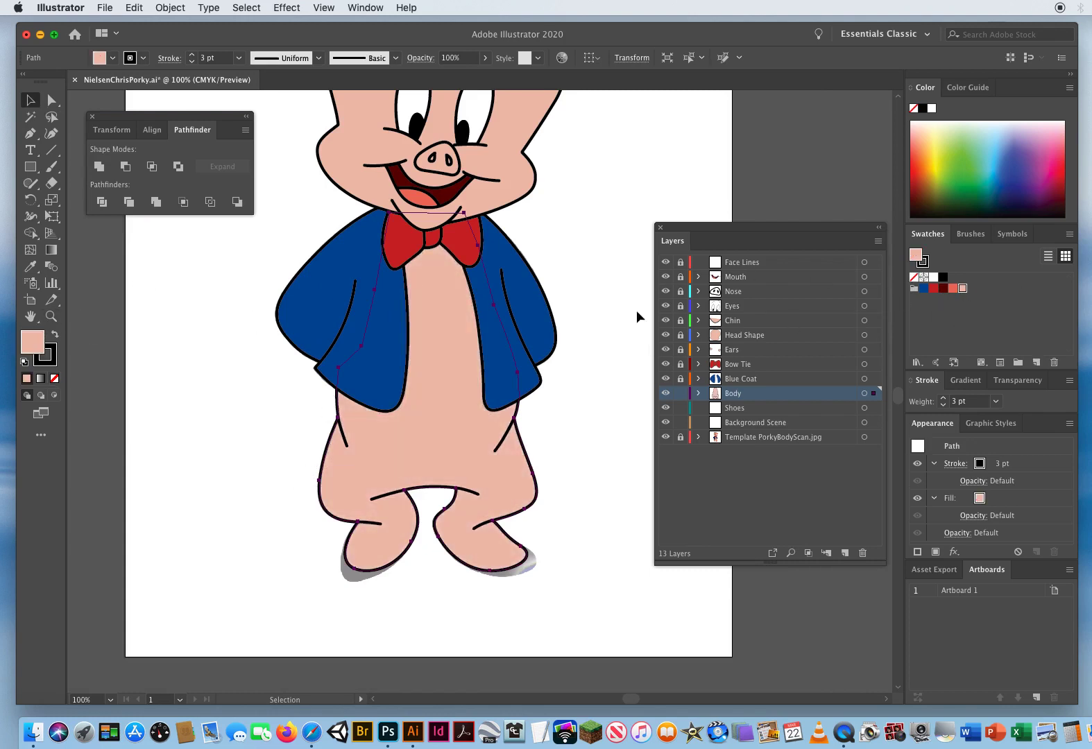
left_click(588, 306)
Hide the template layer to inspect the coloured head, coat and body, and show the template again
left_click(665, 437)
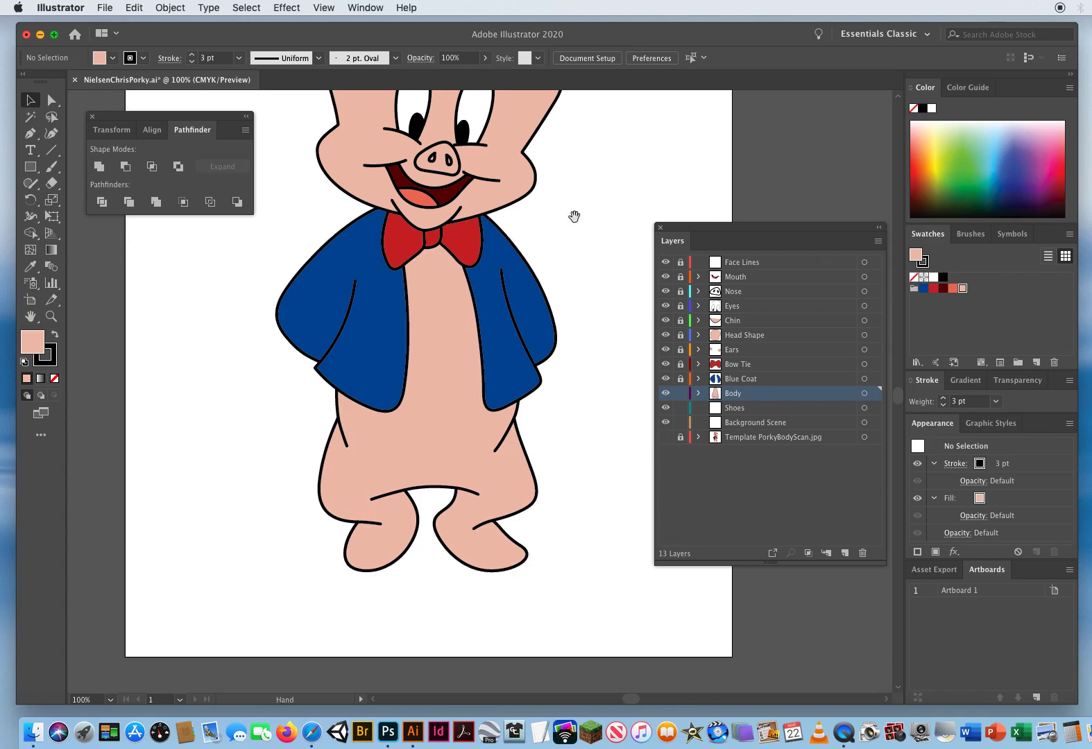
left_click_drag(574, 217, 568, 391)
left_click_drag(569, 265, 575, 224)
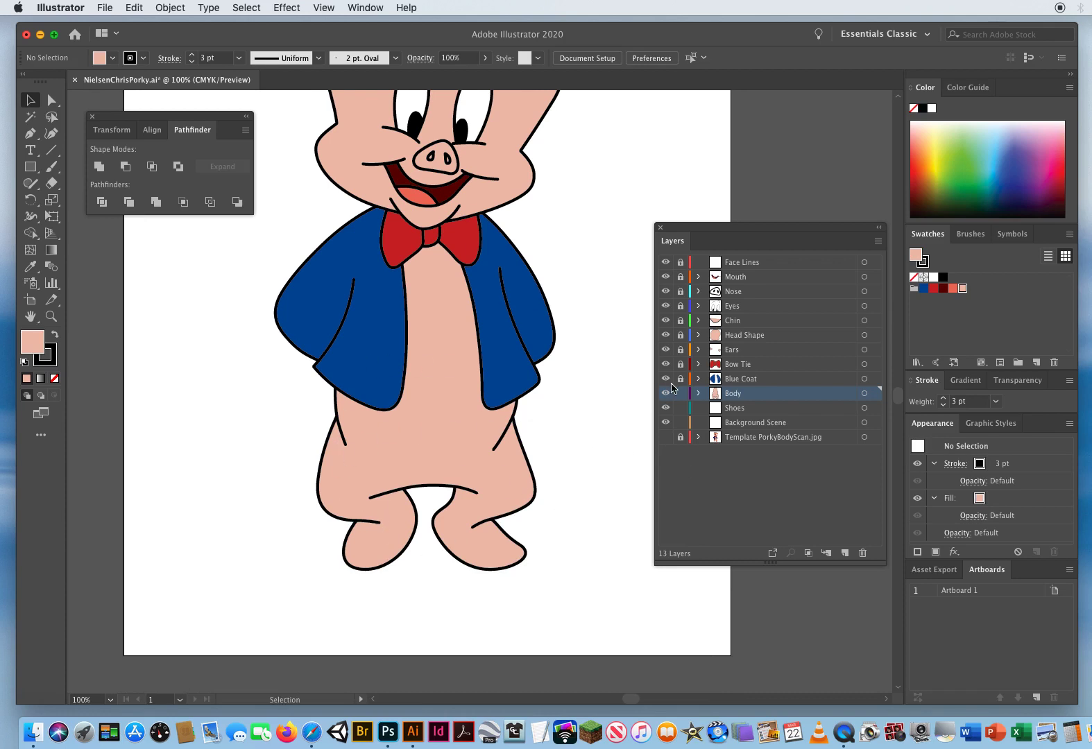
left_click(666, 437)
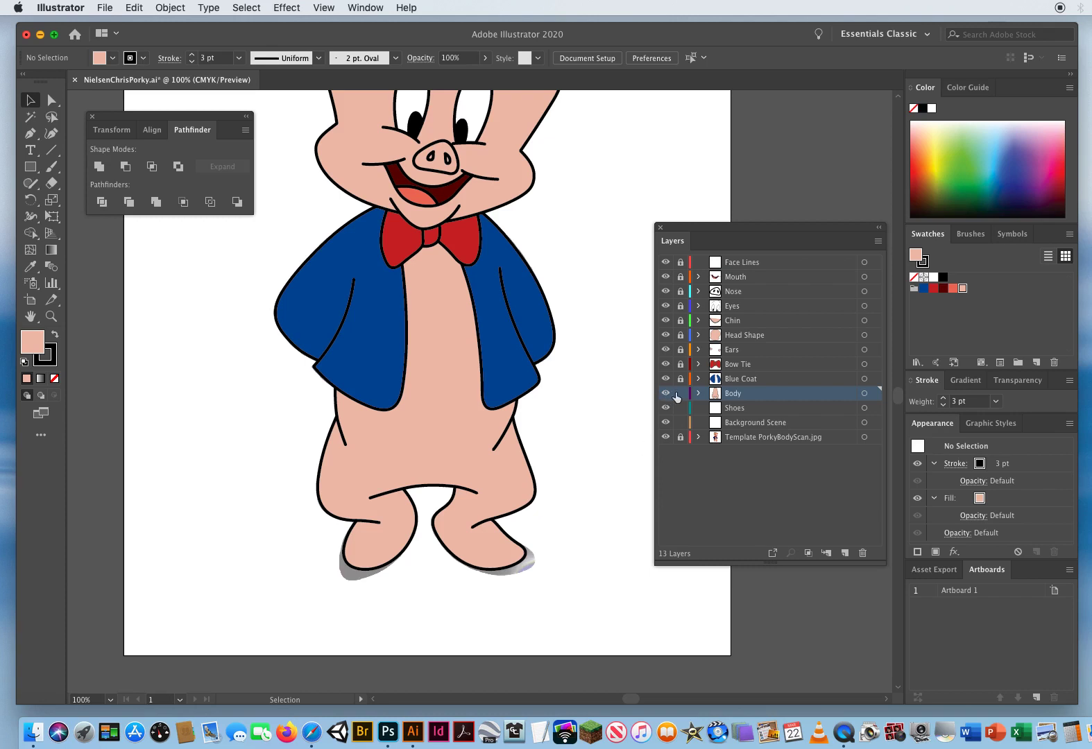
Lock the Body layer and make the Shoes layer active with the fill set to None
left_click(756, 410)
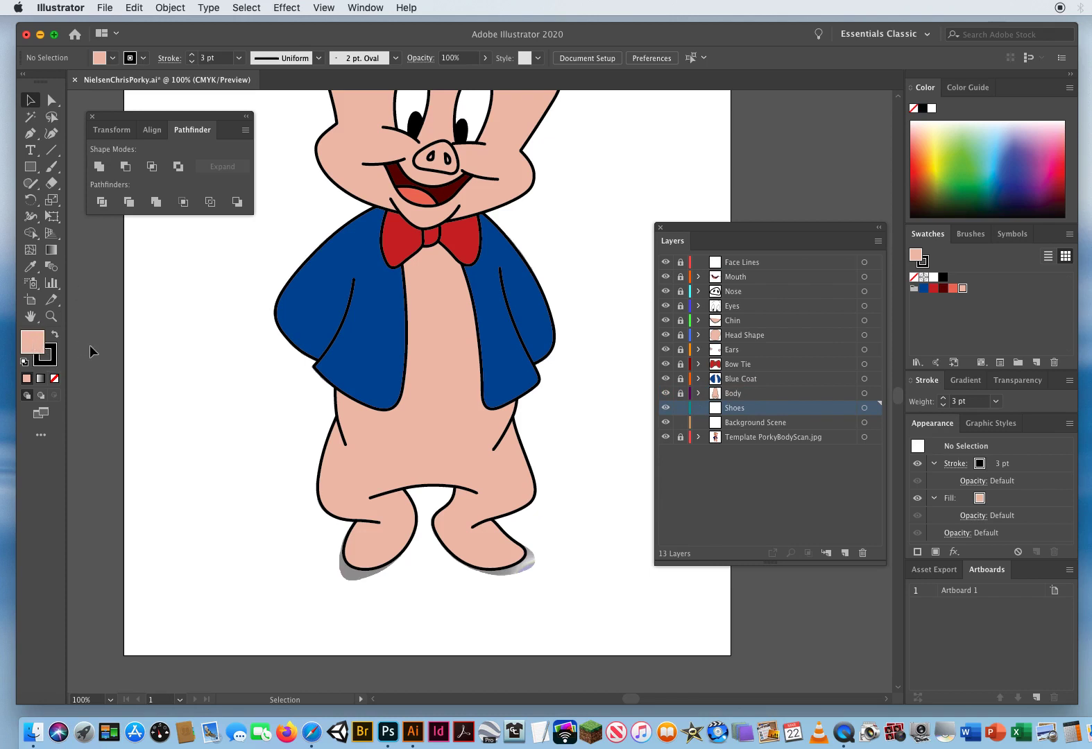
key("slash")
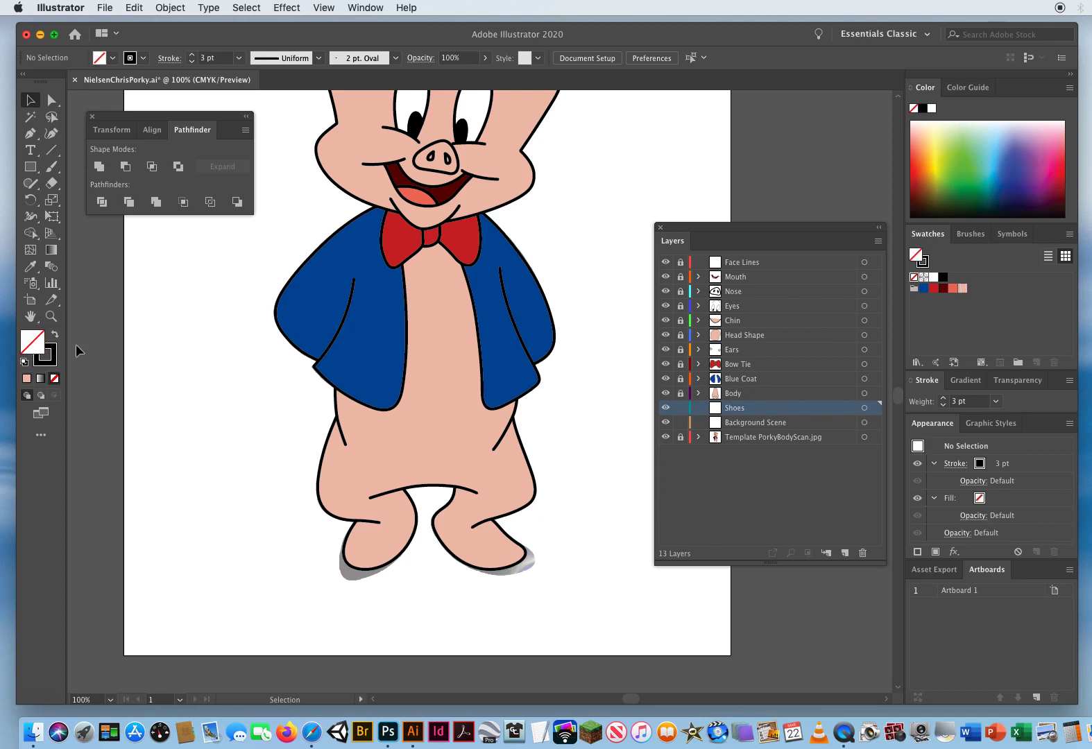
Trace the left shoe with the Pen tool as a closed curved path extending behind the foot, and deselect it
left_click(51, 316)
left_click(397, 509)
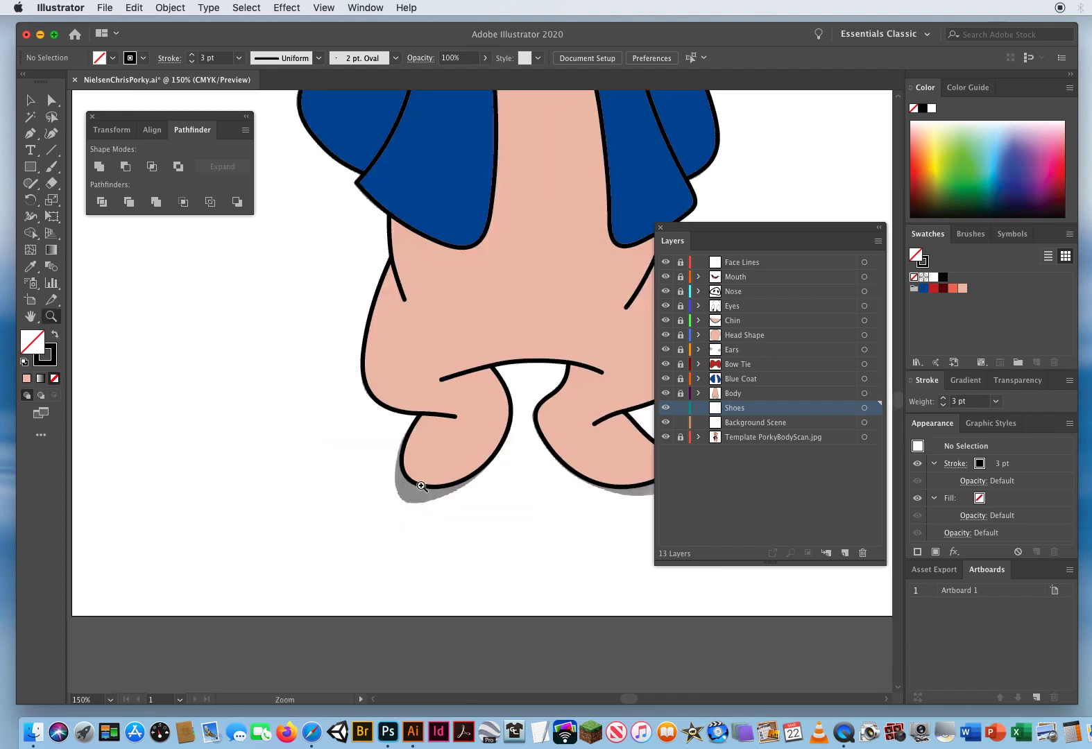
left_click(453, 424)
scroll(454, 423, "down", 2)
scroll(402, 435, "right", 5)
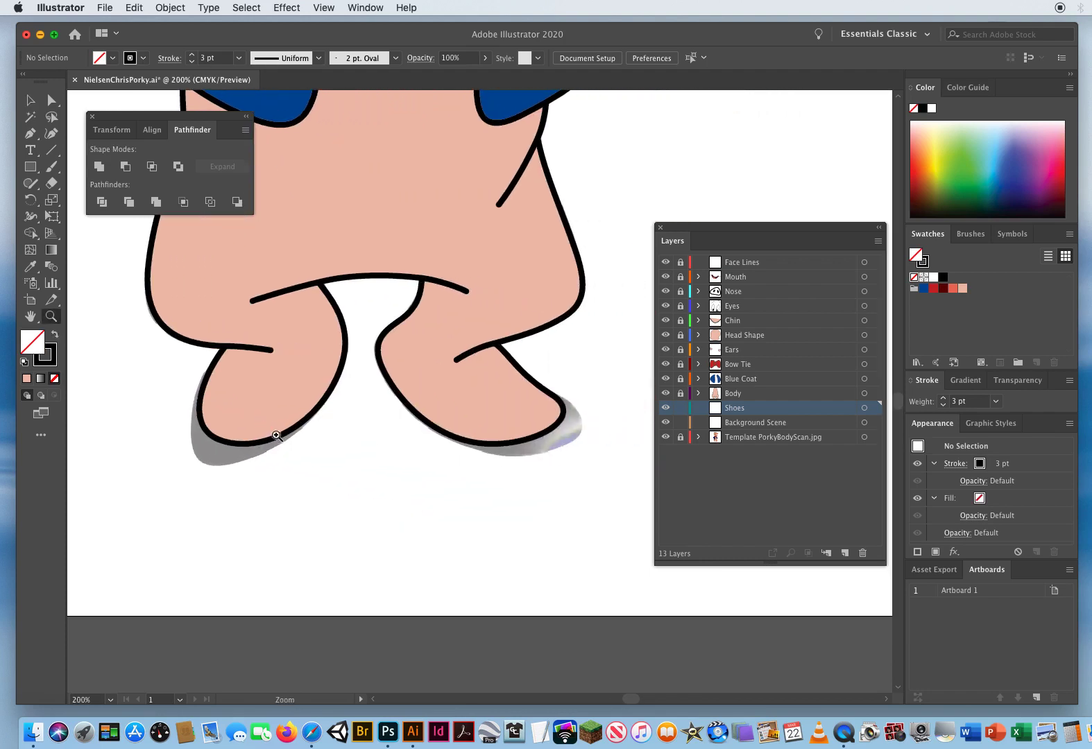
key("p")
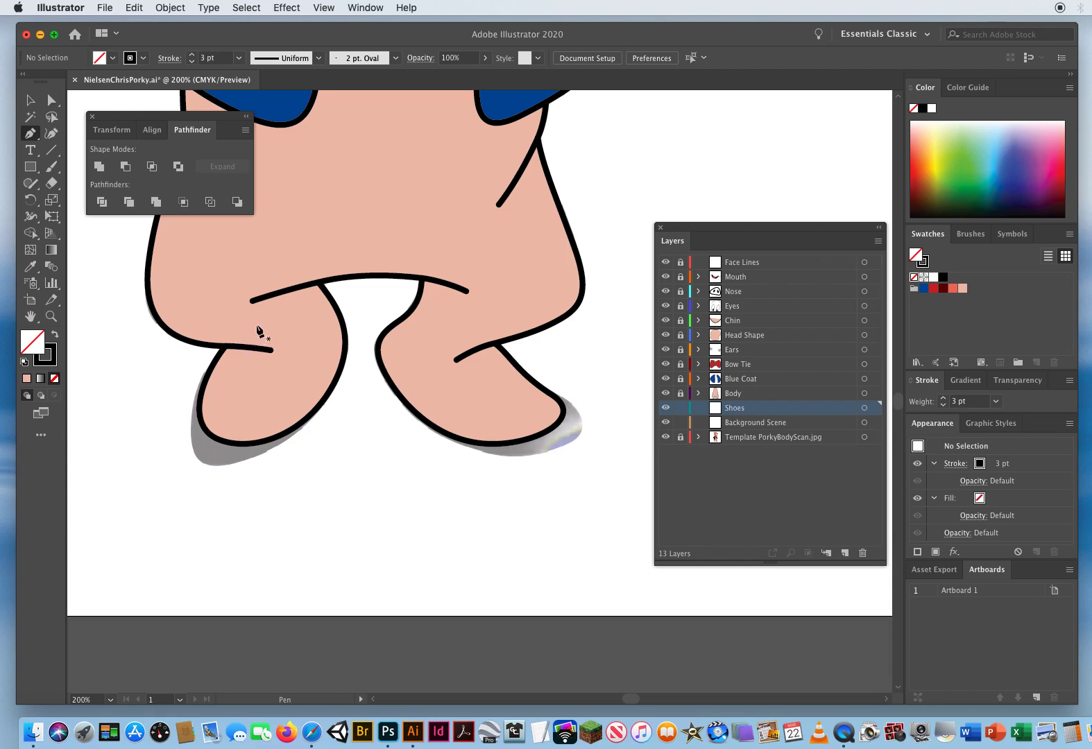
left_click_drag(256, 324, 229, 340)
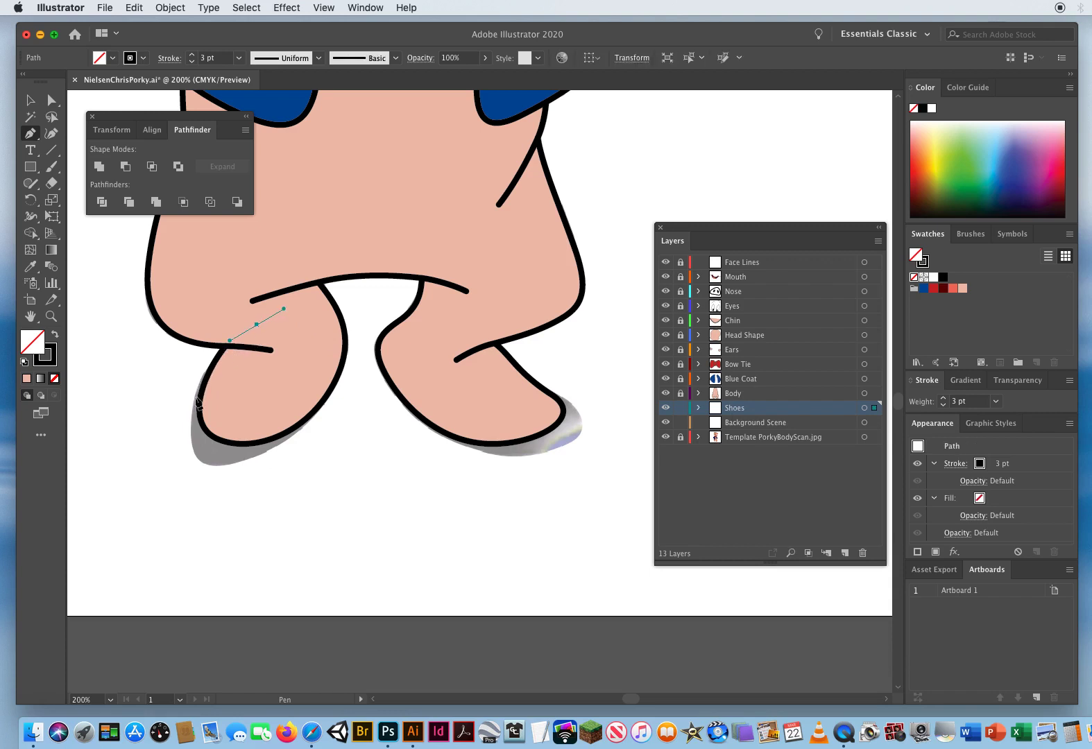
left_click_drag(193, 407, 286, 446)
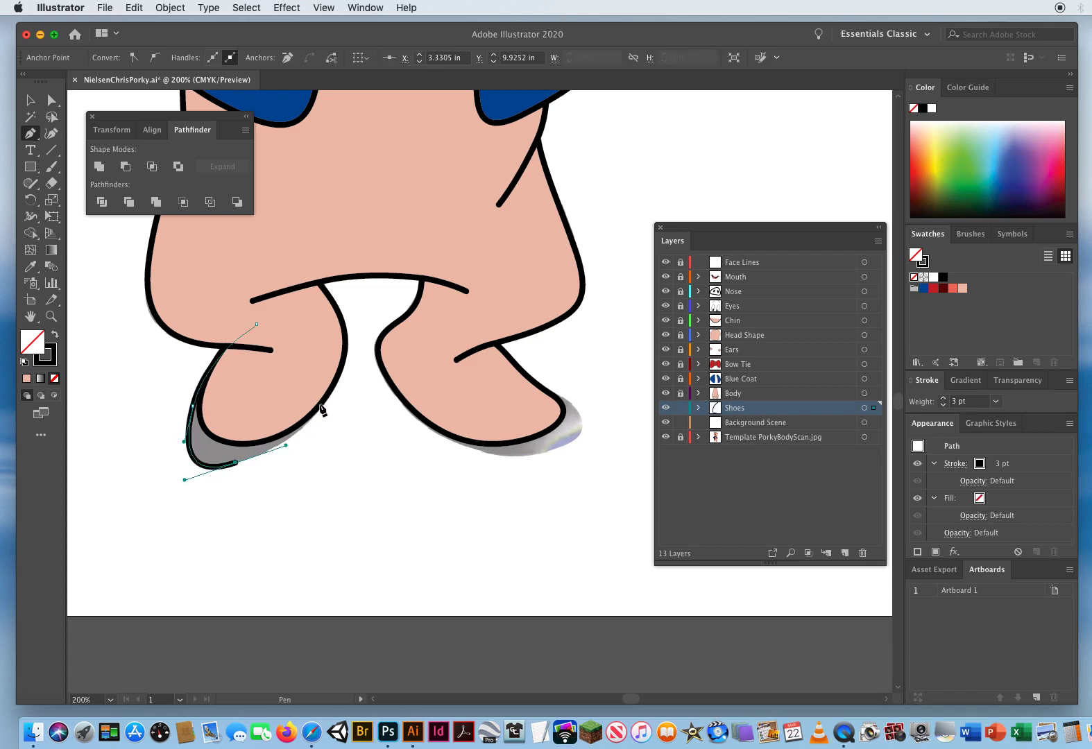
left_click_drag(335, 376, 229, 340)
key("super")
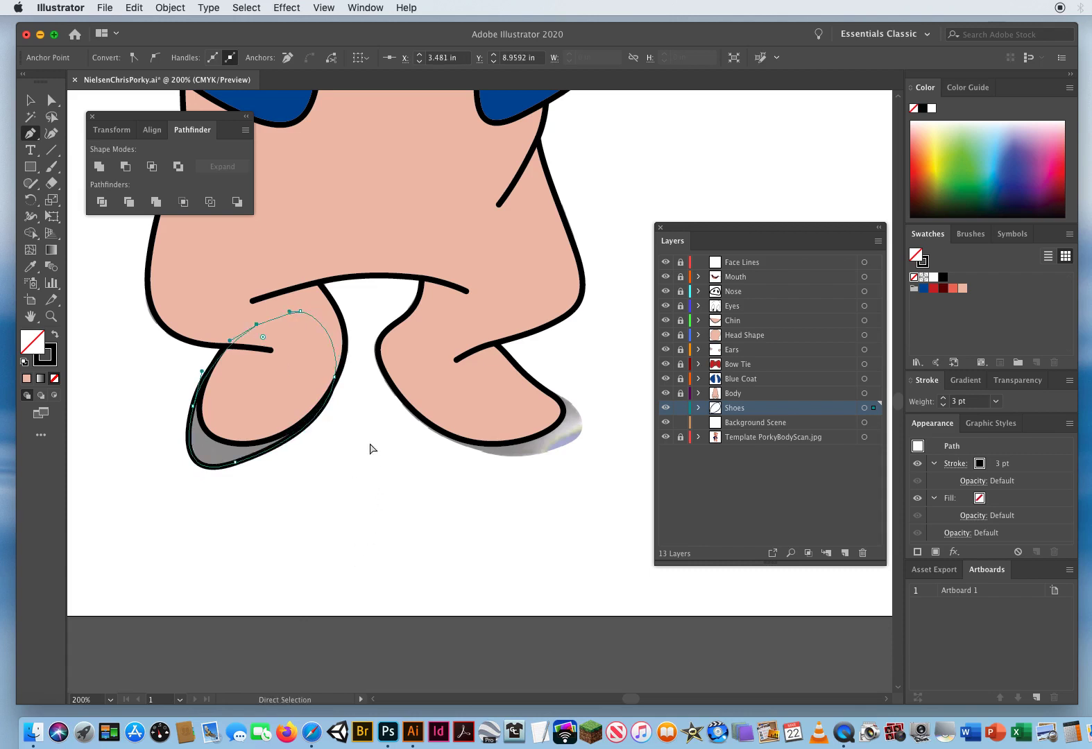
left_click(368, 439, "super")
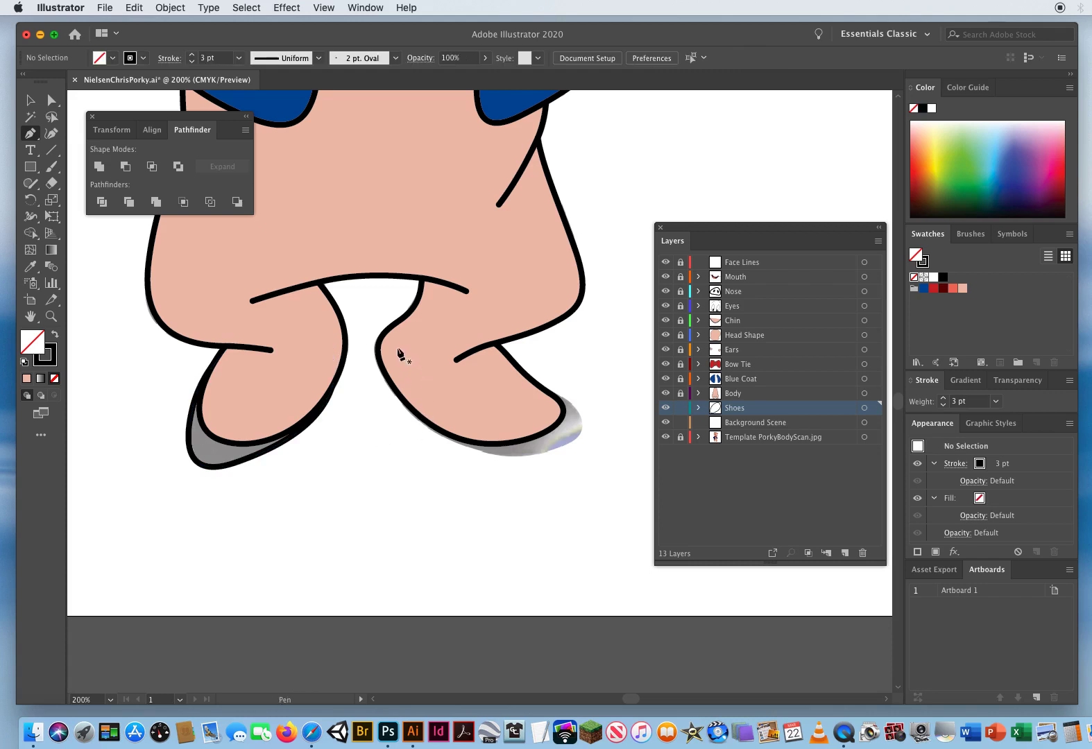
Trace the right shoe around its grey sole and toe, closing the path behind the right foot
left_click_drag(390, 362, 391, 361)
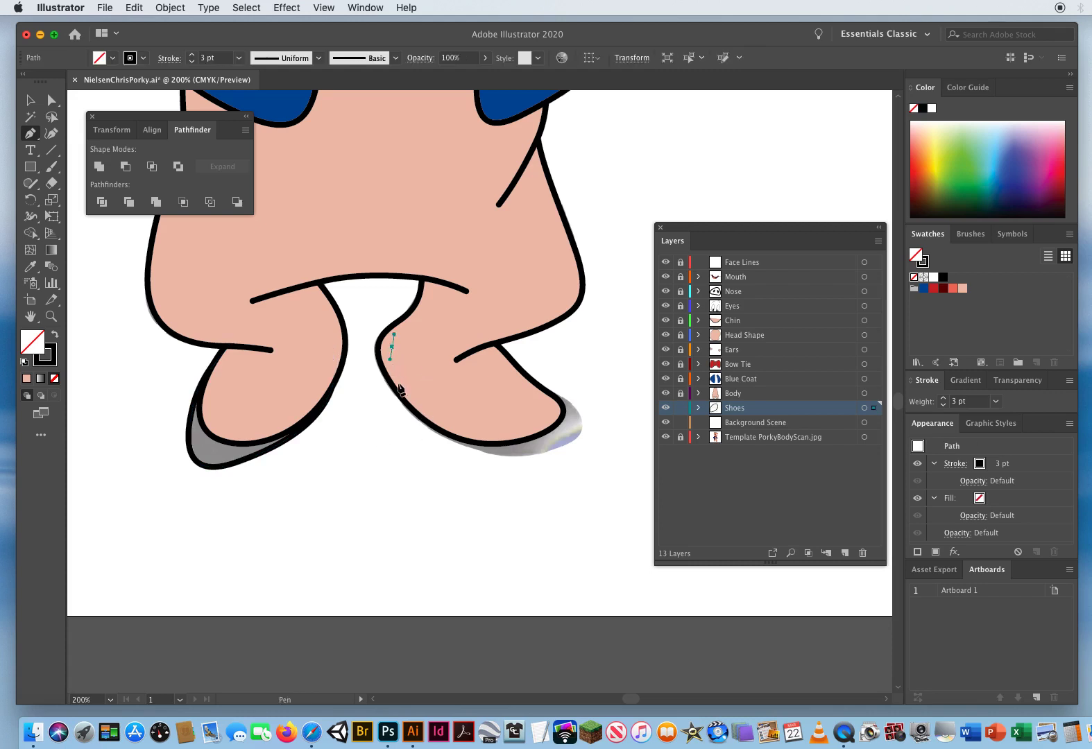
left_click_drag(425, 423, 468, 455)
left_click_drag(566, 446, 606, 423)
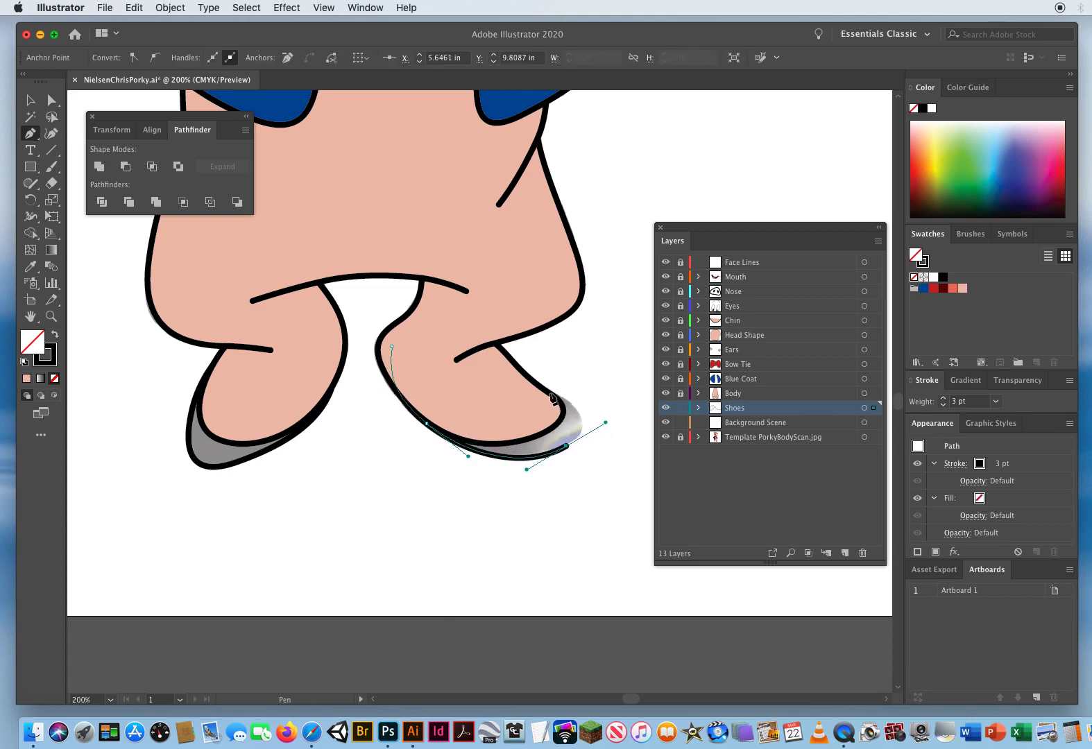
left_click_drag(541, 387, 512, 378)
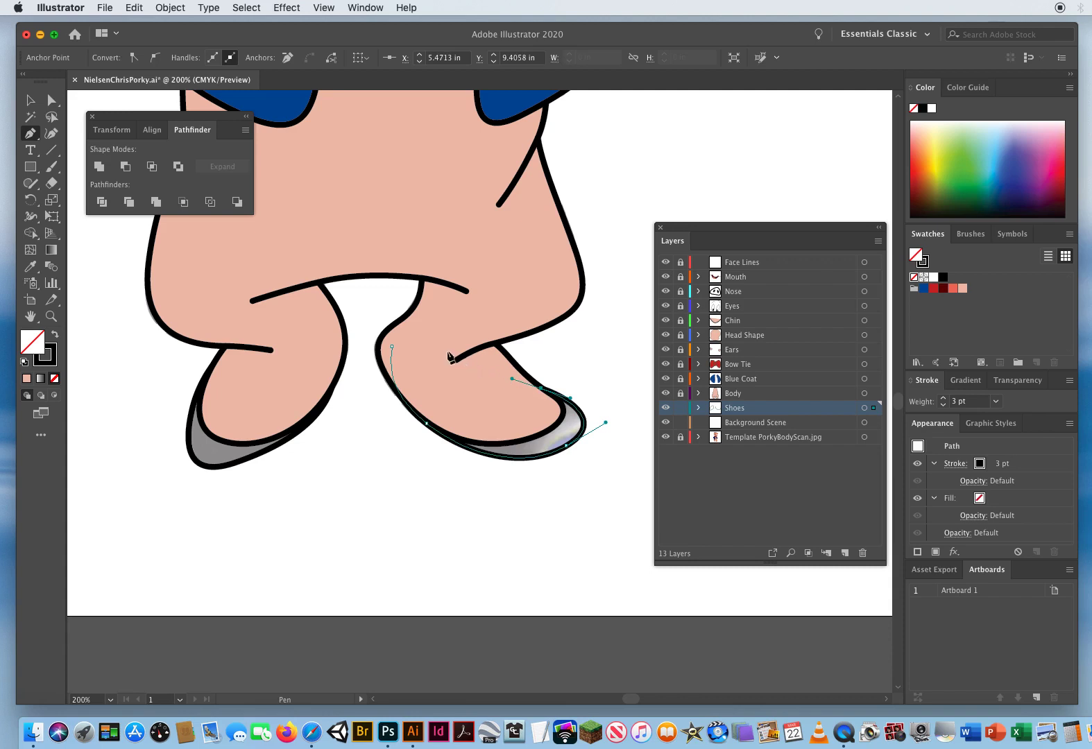
left_click_drag(392, 346, 385, 391)
Select both shoe outlines, fill them with black, and deselect them
left_click(30, 101)
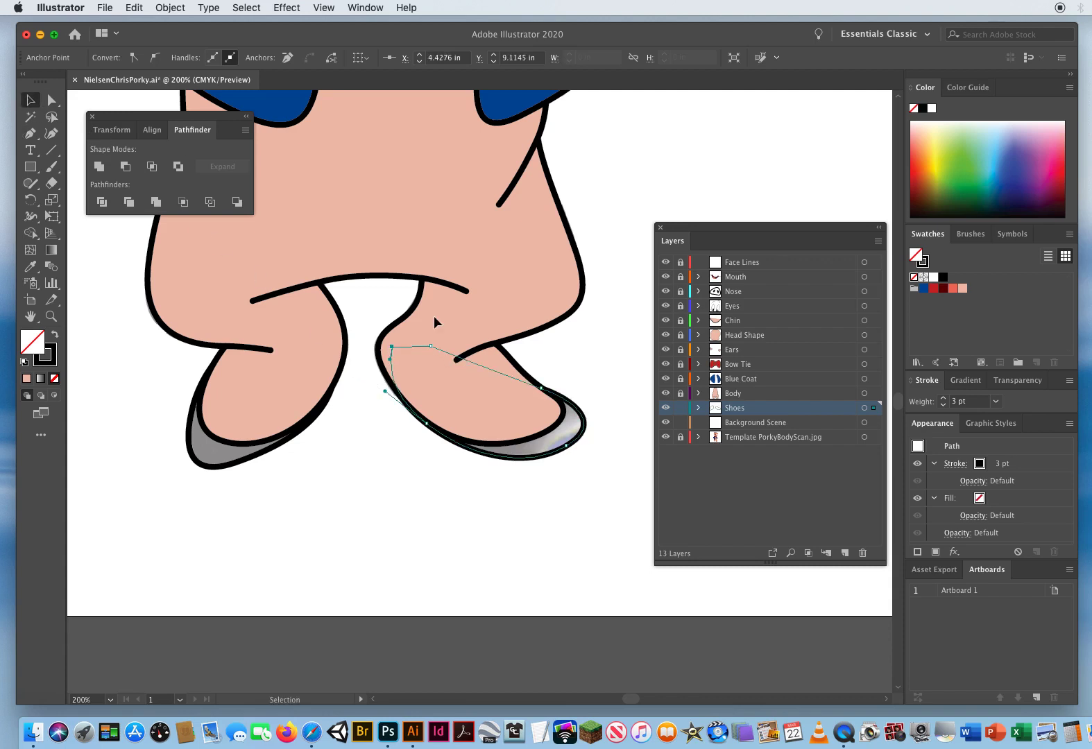
left_click_drag(544, 499, 531, 458)
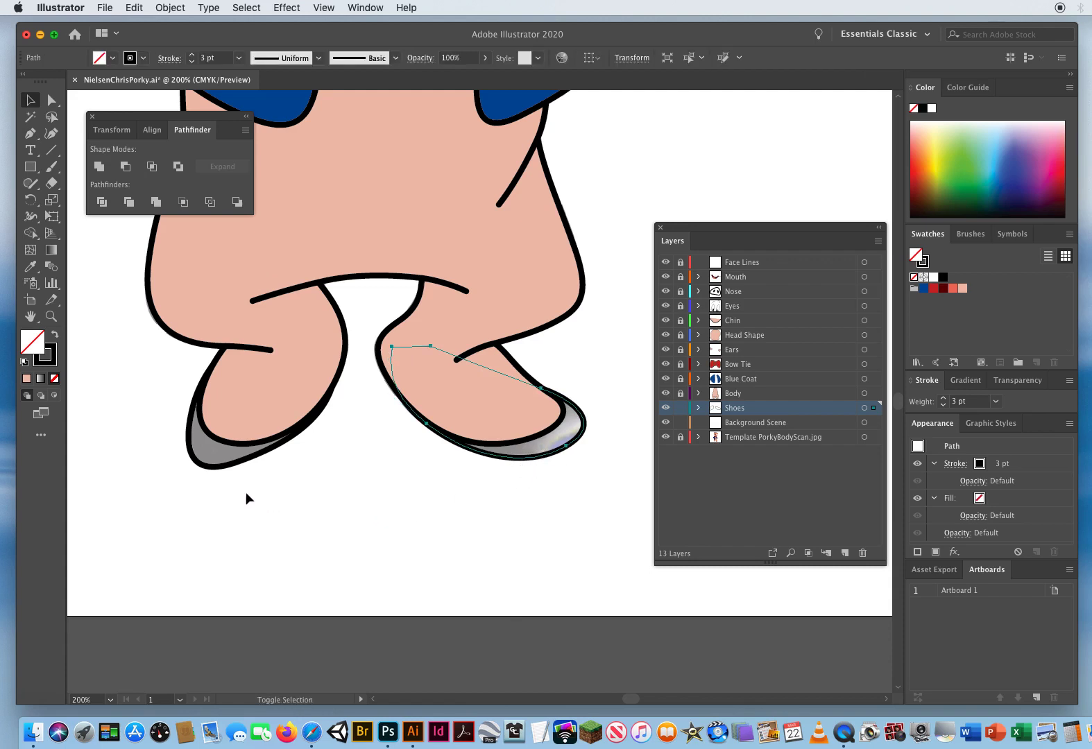
left_click_drag(257, 496, 188, 459)
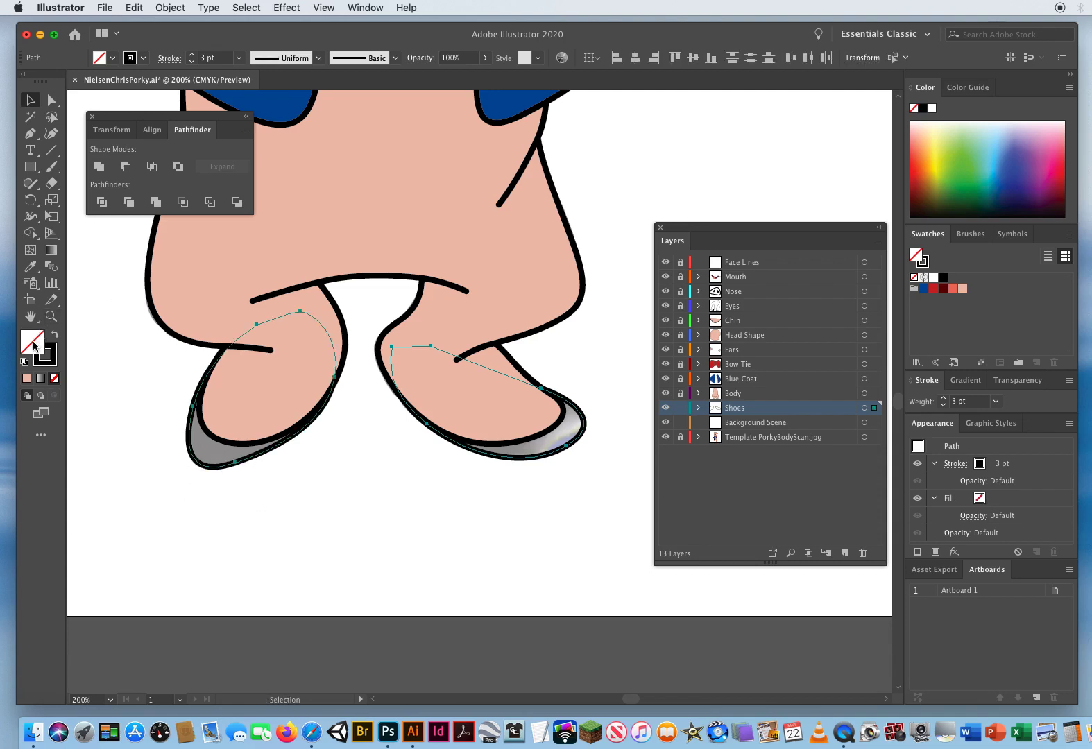
left_click(943, 277)
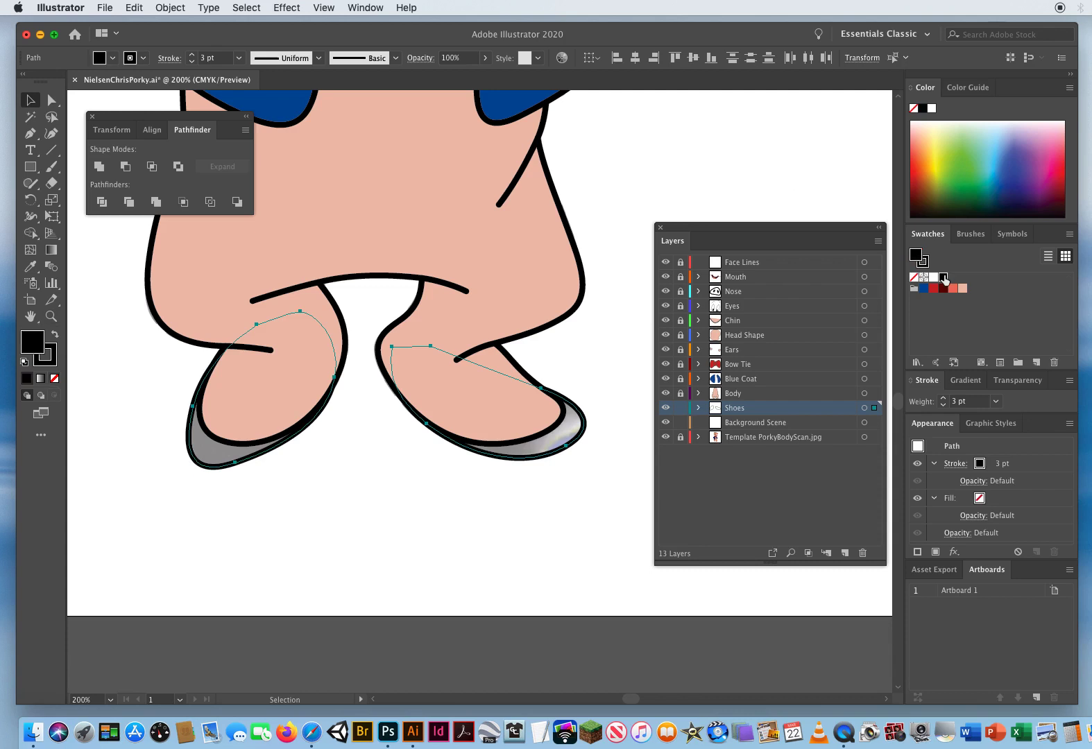
left_click(410, 488)
Delete the Background Scene layer and the PorkyBodyScan.jpg template layer, and save the document
key("z")
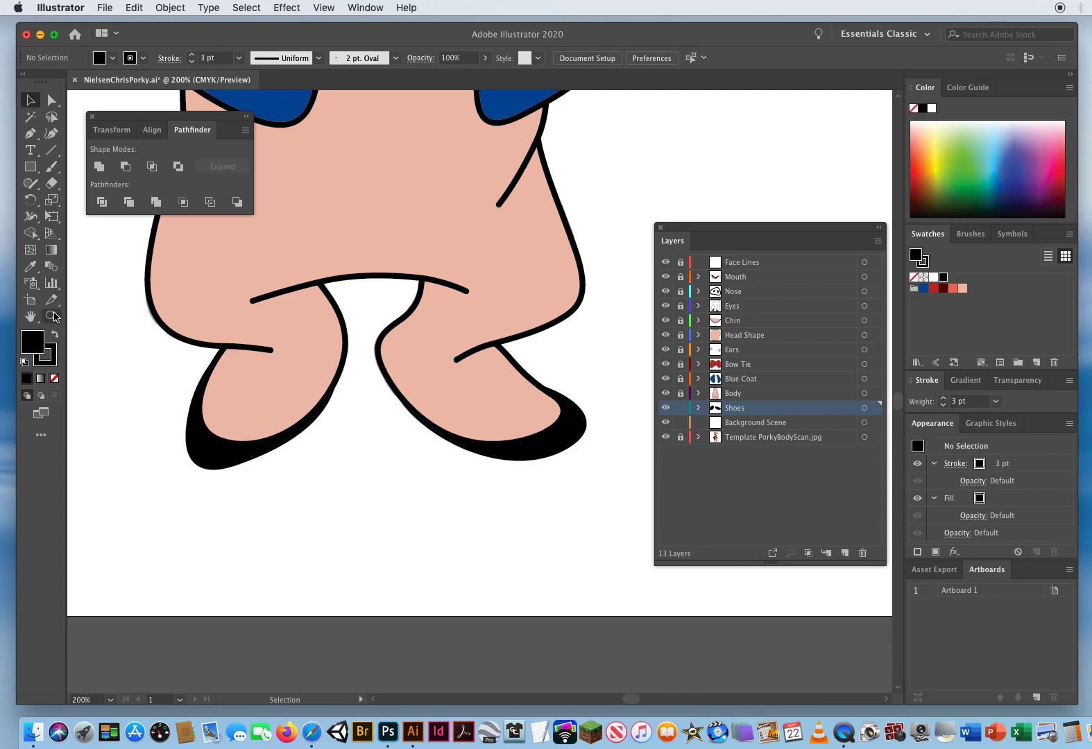
left_click(454, 349, "alt")
left_click(455, 349, "alt")
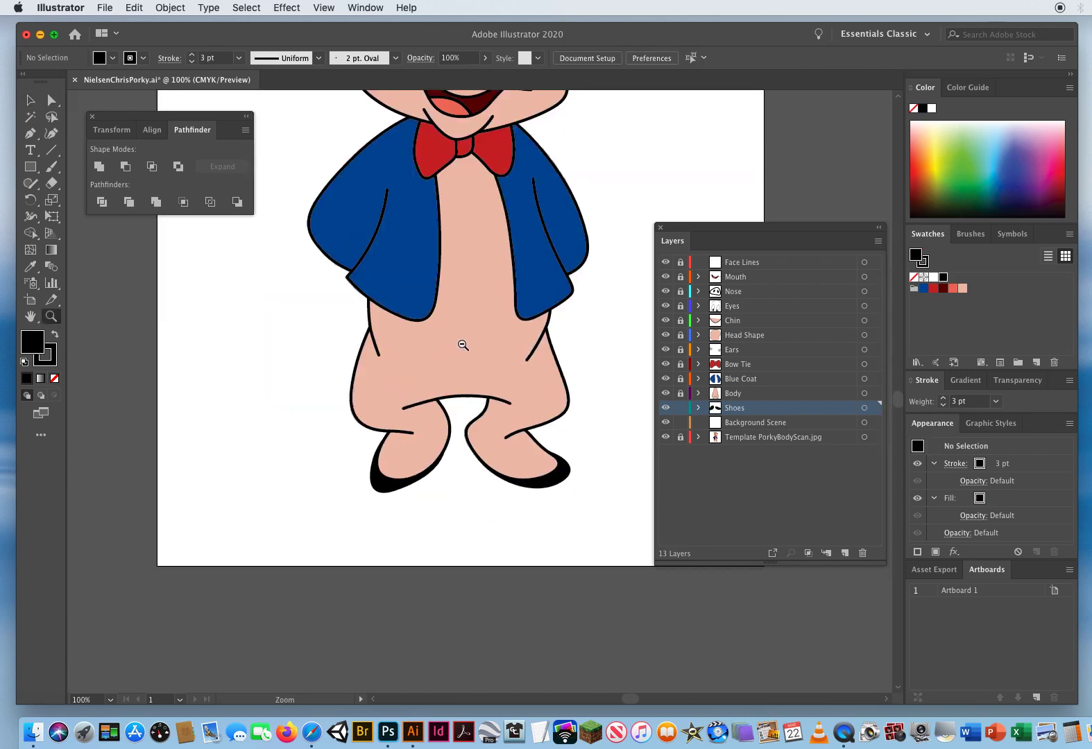
left_click(477, 333, "alt")
left_click_drag(530, 353, 478, 381)
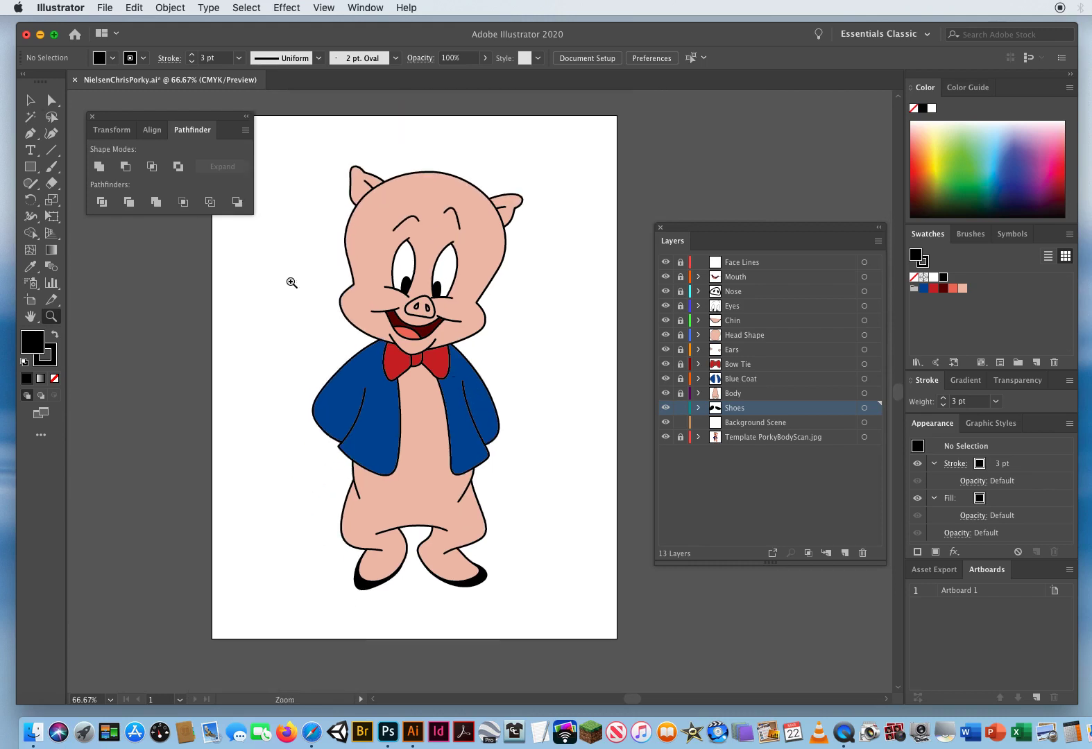
key("v")
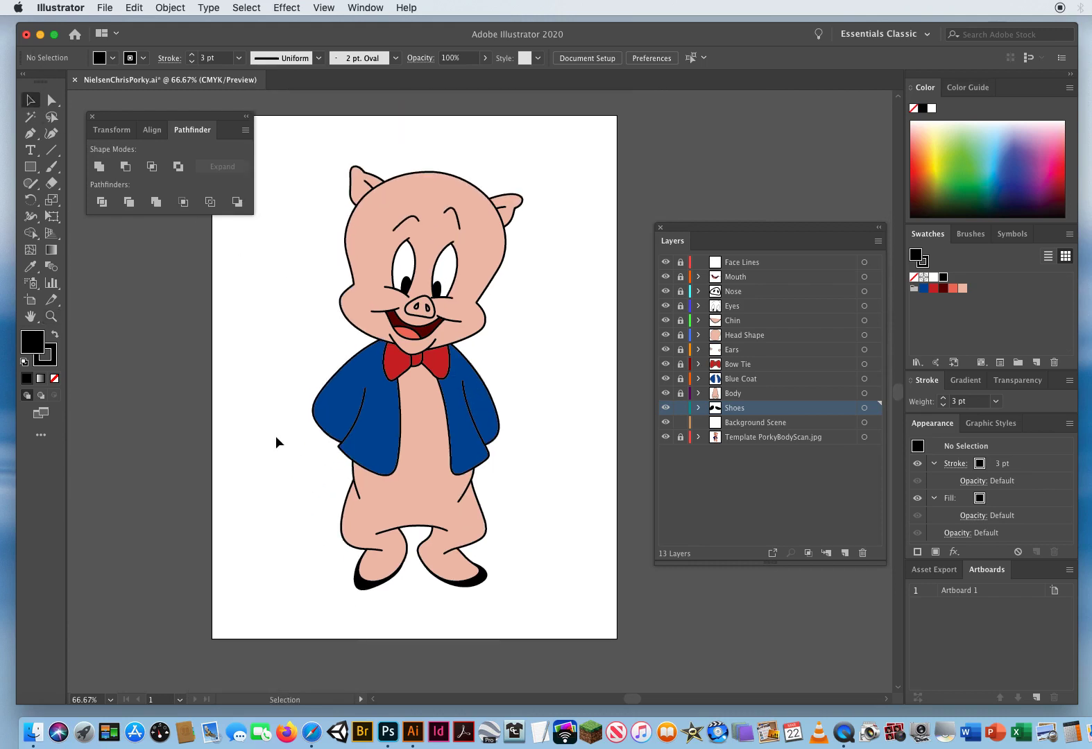
left_click(765, 423)
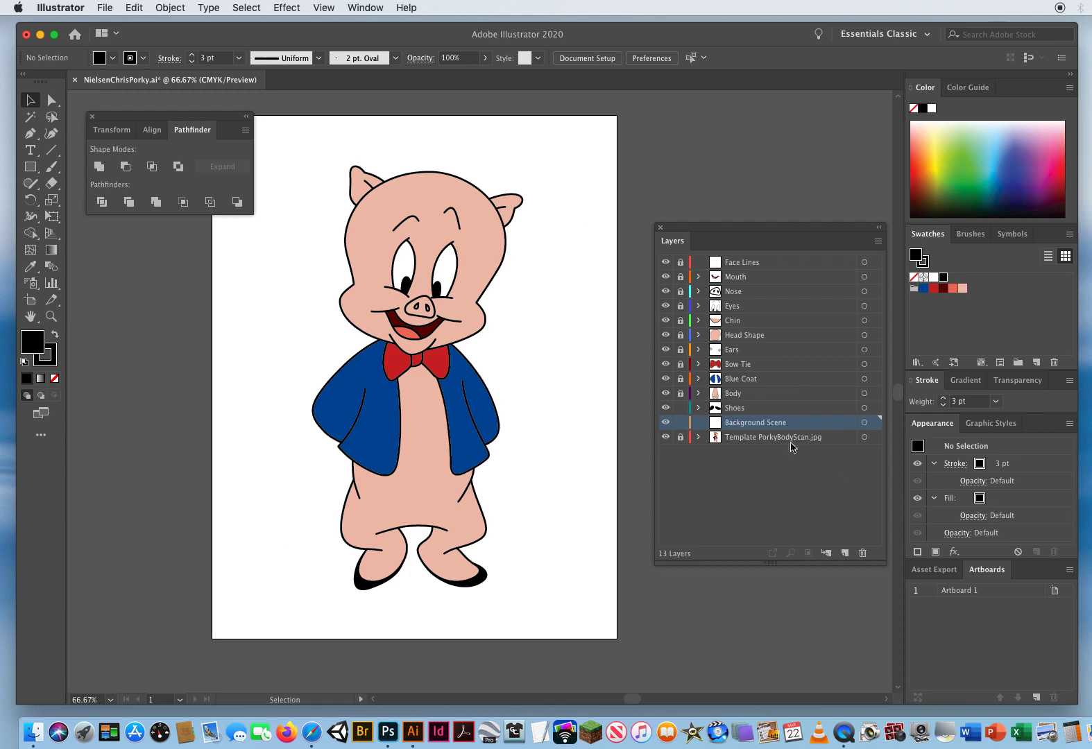
left_click(863, 553)
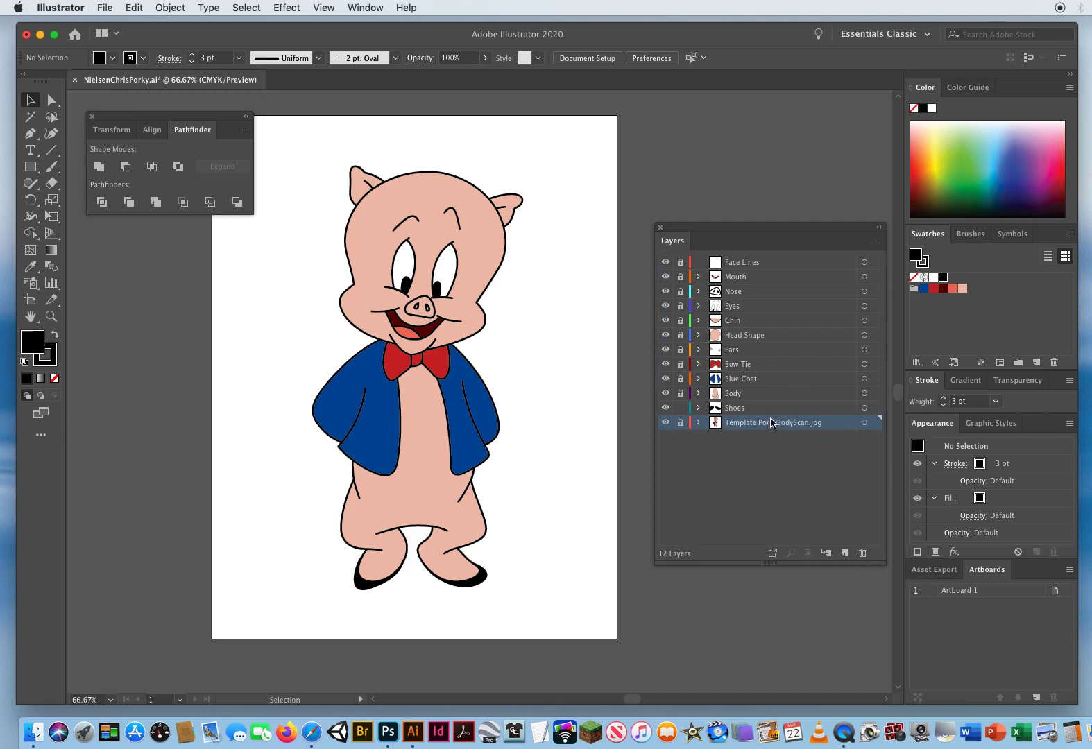
left_click_drag(753, 426, 862, 552)
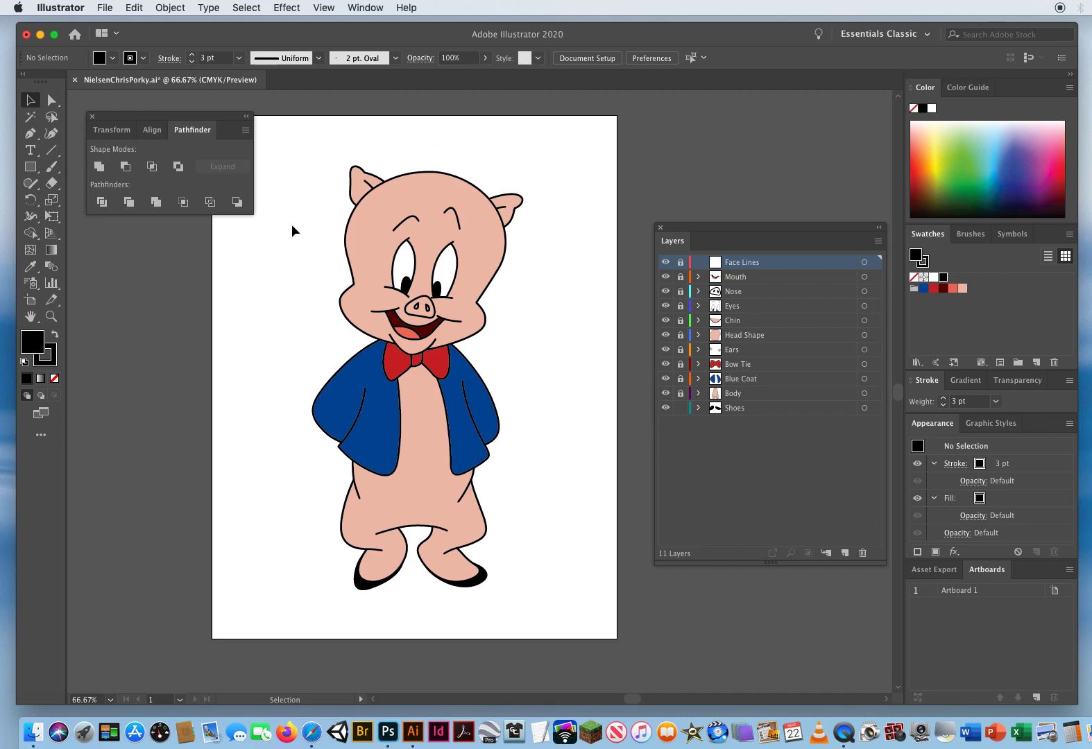
key("super+s")
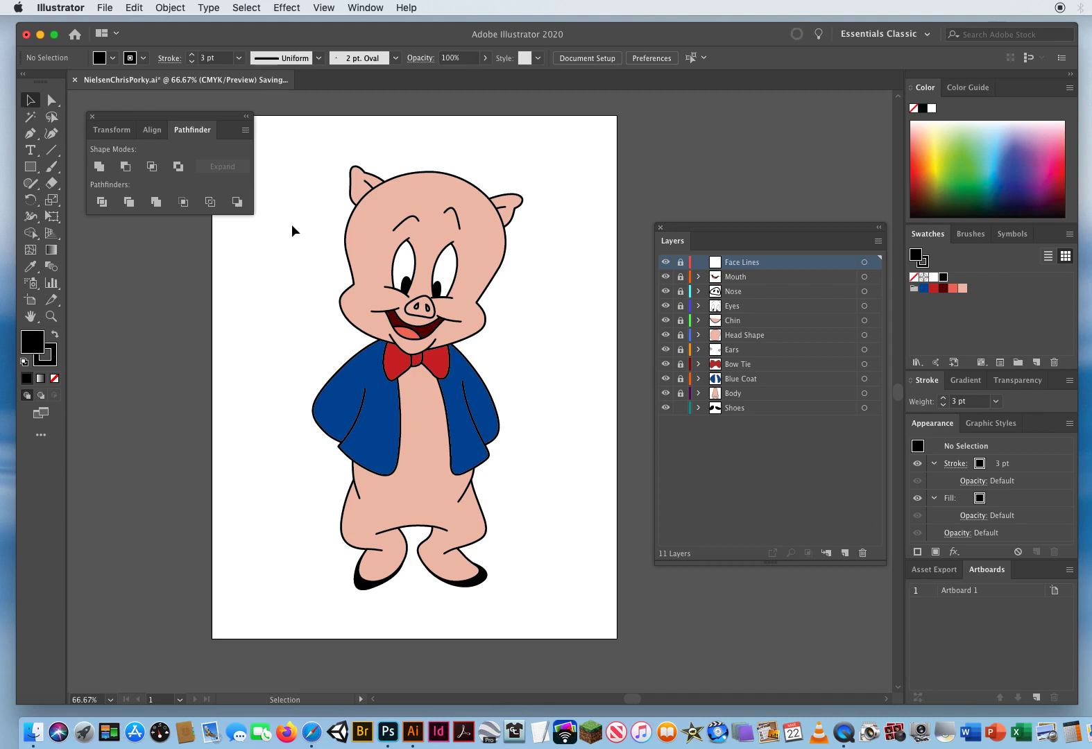